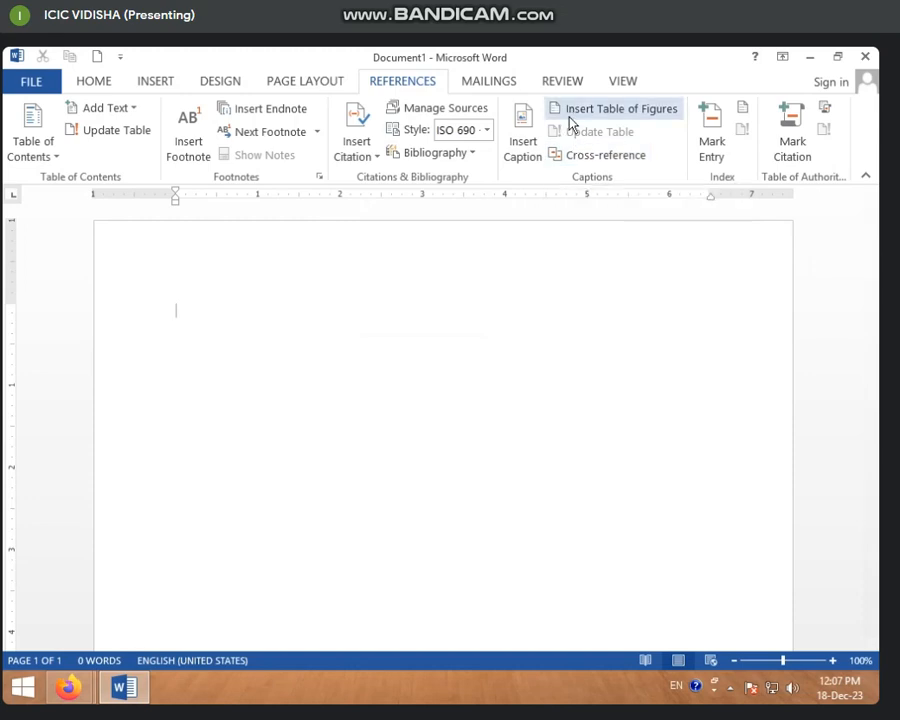
Step: Look over the Insert Caption options for the empty document without adding a caption
{"action": "left_click", "coordinate": [531, 160]}
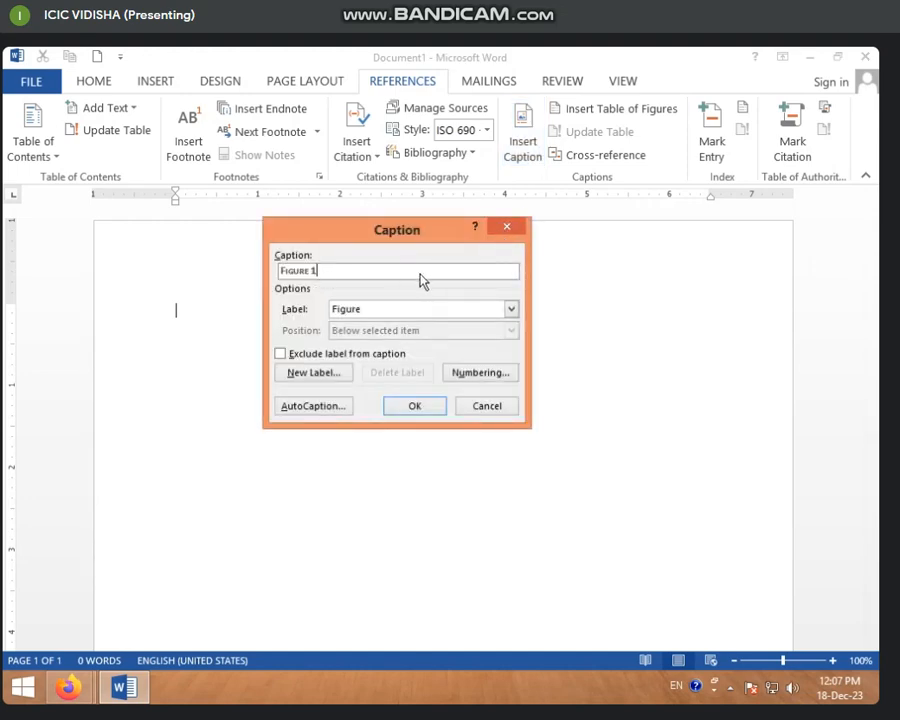
{"action": "left_click", "coordinate": [514, 229]}
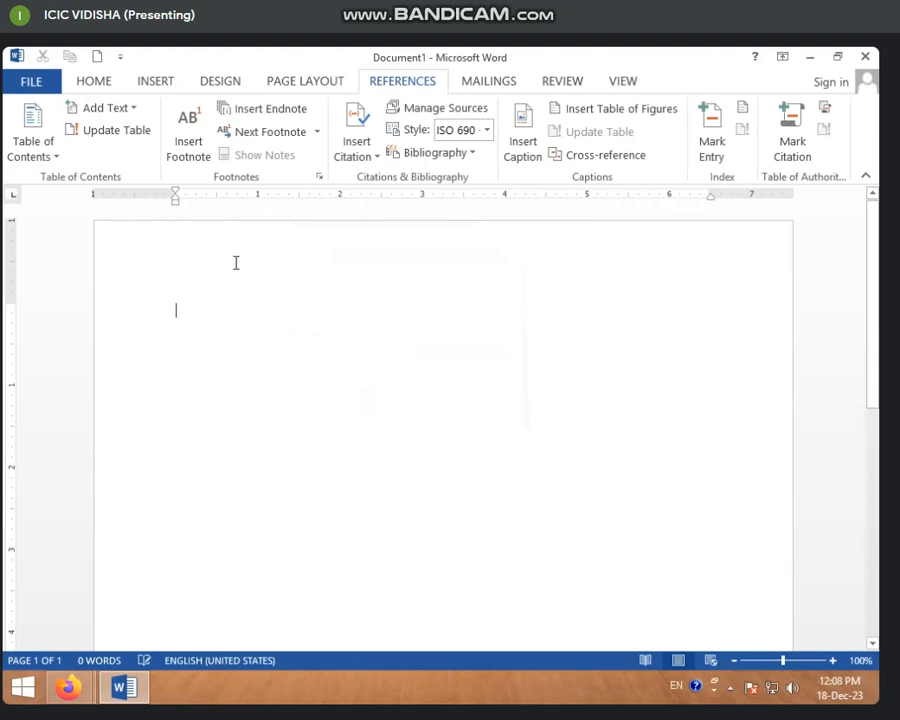
Step: Insert a table with six columns and five rows at the start of the document
{"action": "left_click", "coordinate": [157, 81]}
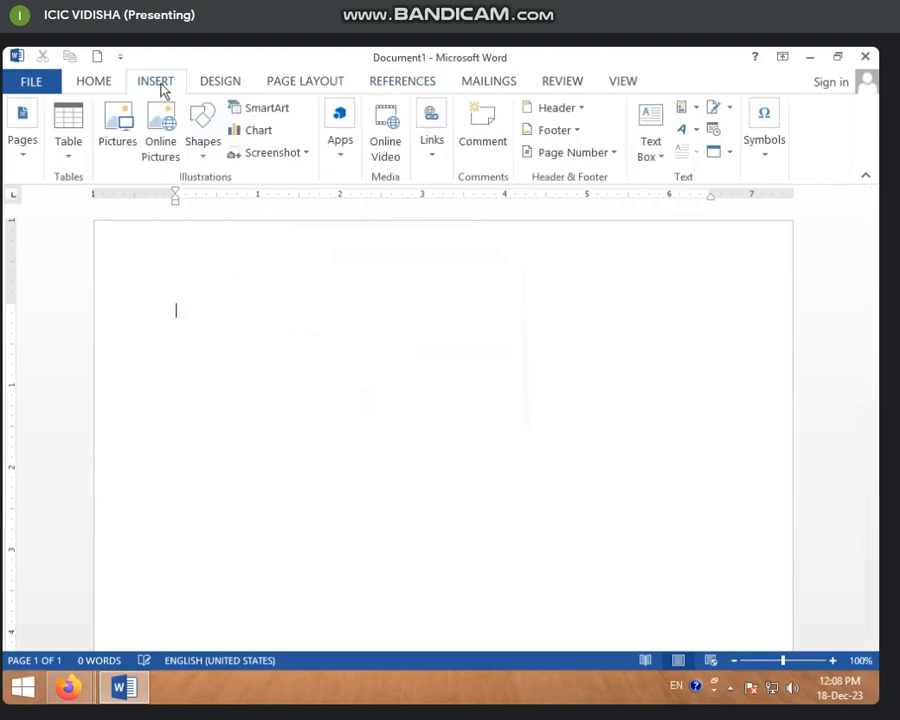
{"action": "left_click", "coordinate": [64, 153]}
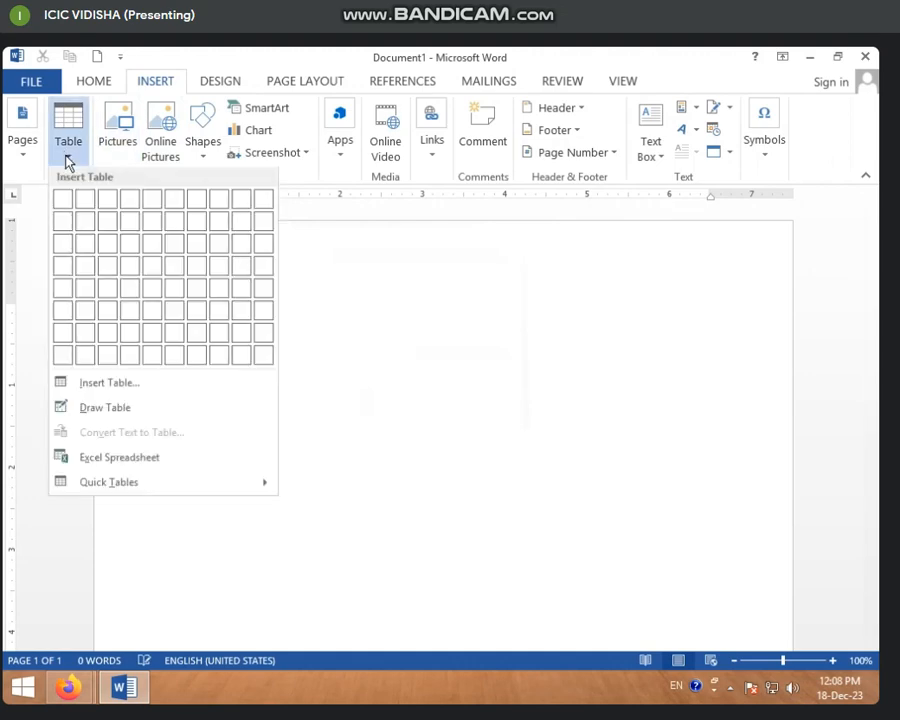
{"action": "left_click", "coordinate": [177, 289]}
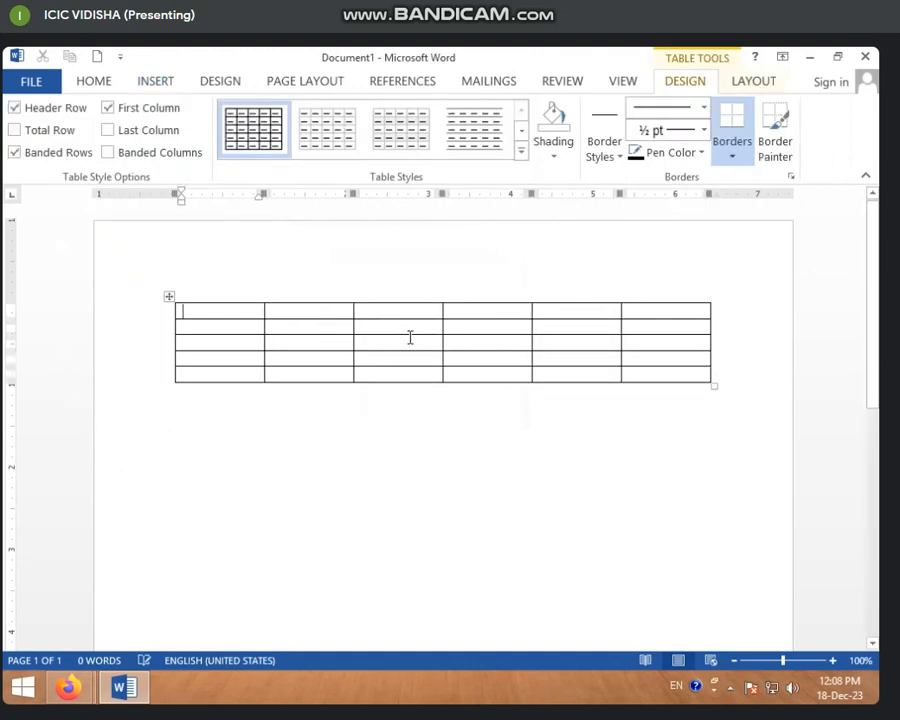
Step: Add ten blank lines below the first table
{"action": "left_click", "coordinate": [268, 493]}
{"action": "key", "text": "Return"}
{"action": "key", "text": "Return"}
{"action": "key", "text": "Return"}
{"action": "key", "text": "Return"}
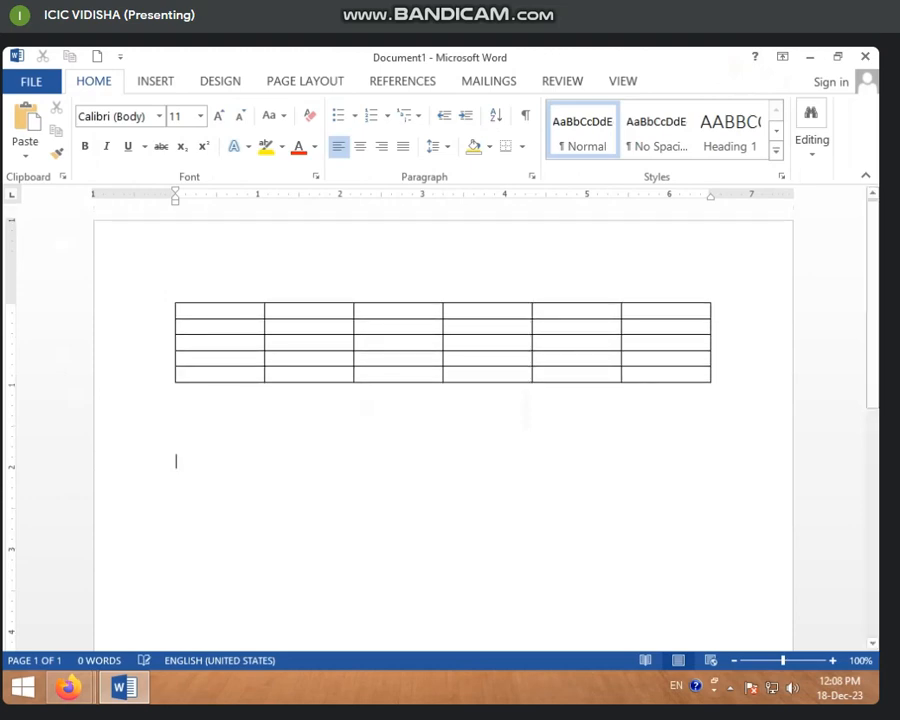
{"action": "key", "text": "Return"}
{"action": "key", "text": "Return"}
{"action": "key", "text": "Return"}
{"action": "key", "text": "Return"}
{"action": "key", "text": "Return"}
{"action": "key", "text": "Return"}
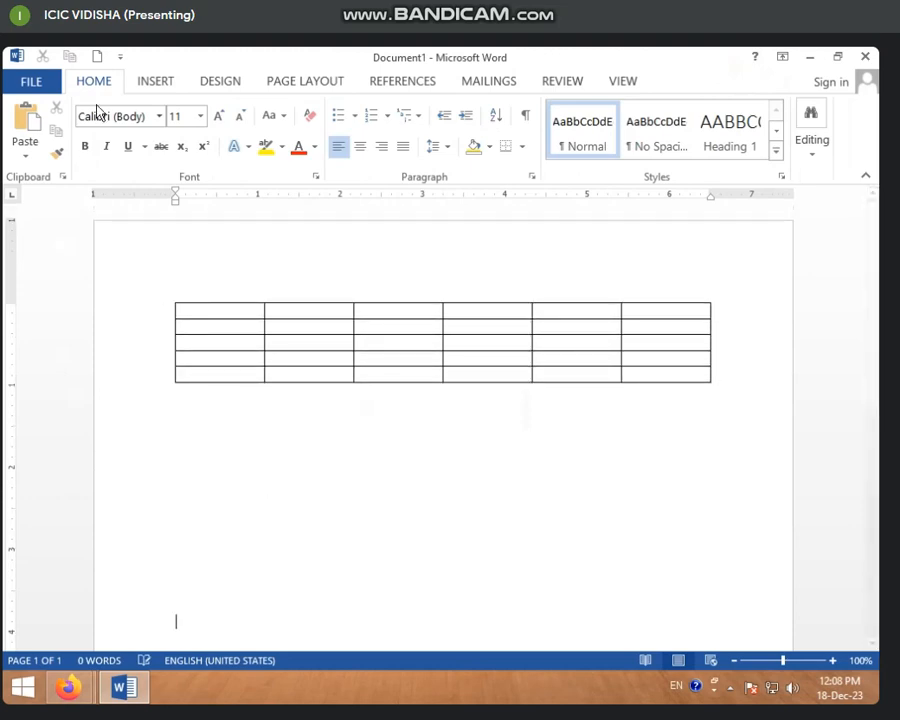
Step: Insert a second table with five columns and five rows after the blank lines
{"action": "left_click", "coordinate": [160, 84]}
{"action": "left_click", "coordinate": [70, 158]}
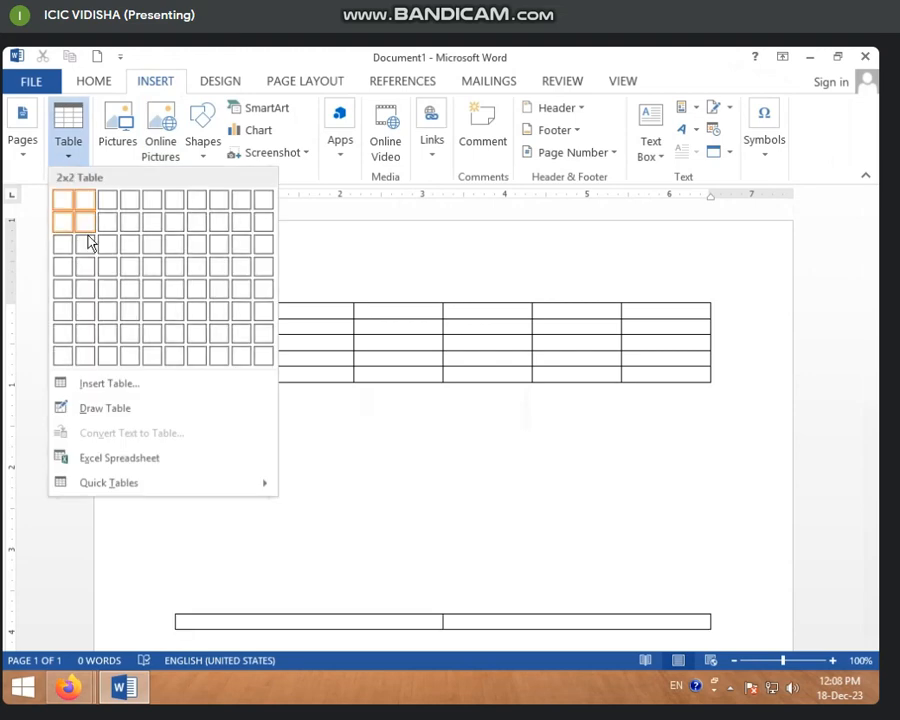
{"action": "left_click", "coordinate": [149, 296]}
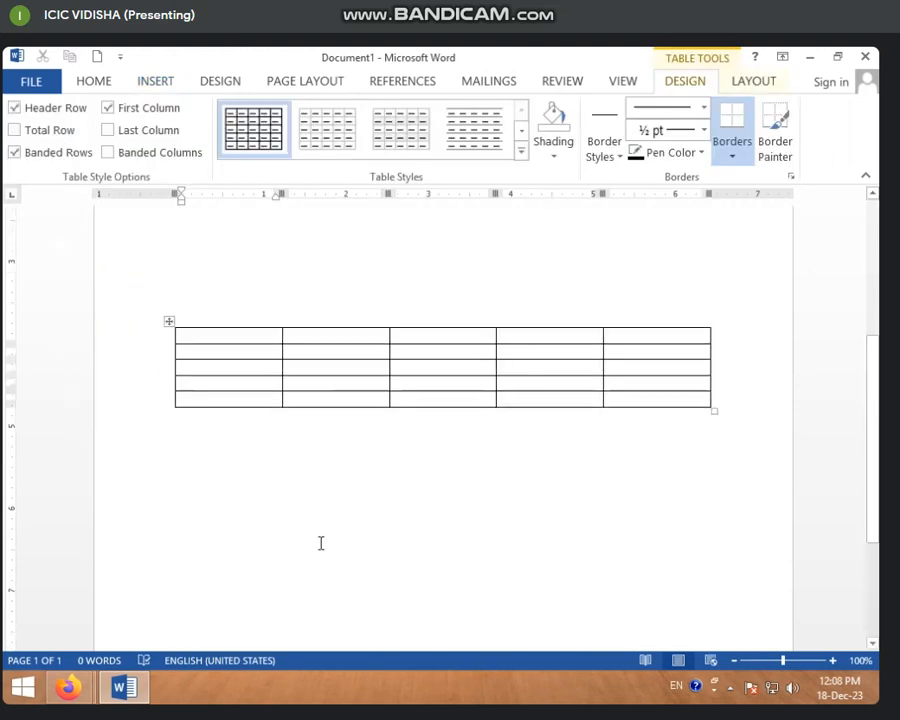
Step: Add blank lines below the second table until the cursor reaches the second page
{"action": "scroll", "coordinate": [321, 543], "scroll_direction": "down", "scroll_amount": 3}
{"action": "left_click", "coordinate": [212, 472]}
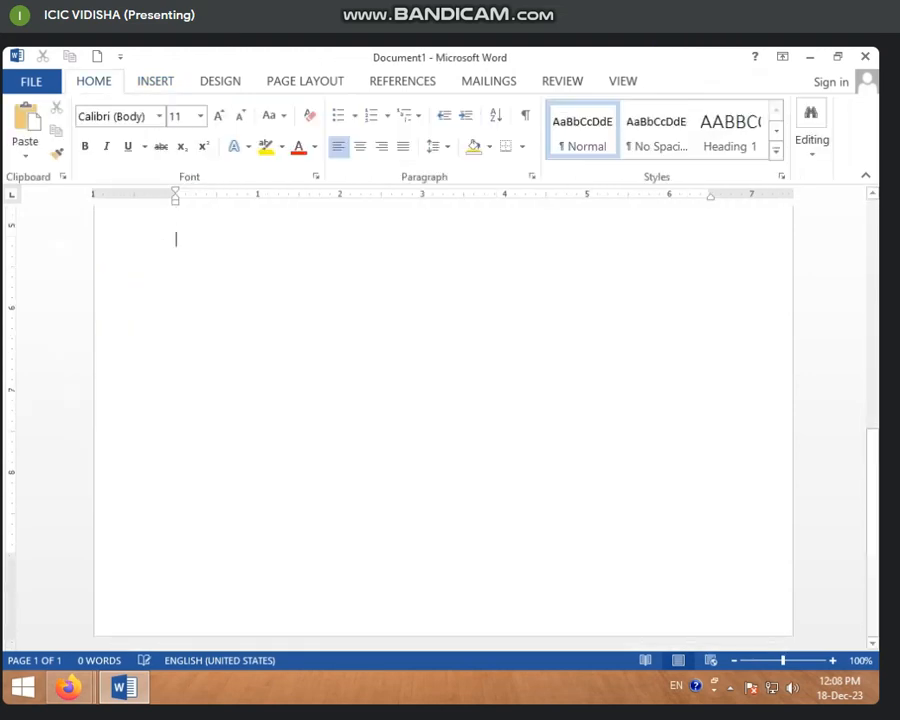
{"action": "key", "text": "Return"}
{"action": "key", "text": "Return"}
{"action": "key", "text": "Return"}
{"action": "key", "text": "Return"}
{"action": "key", "text": "Return"}
{"action": "key", "text": "Return"}
{"action": "key", "text": "Return"}
{"action": "key", "text": "Return"}
{"action": "key", "text": "Return"}
{"action": "key", "text": "Return"}
{"action": "key", "text": "Return"}
{"action": "key", "text": "Return"}
{"action": "key", "text": "Return"}
{"action": "key", "text": "Return"}
{"action": "key", "text": "Return"}
{"action": "key", "text": "Return"}
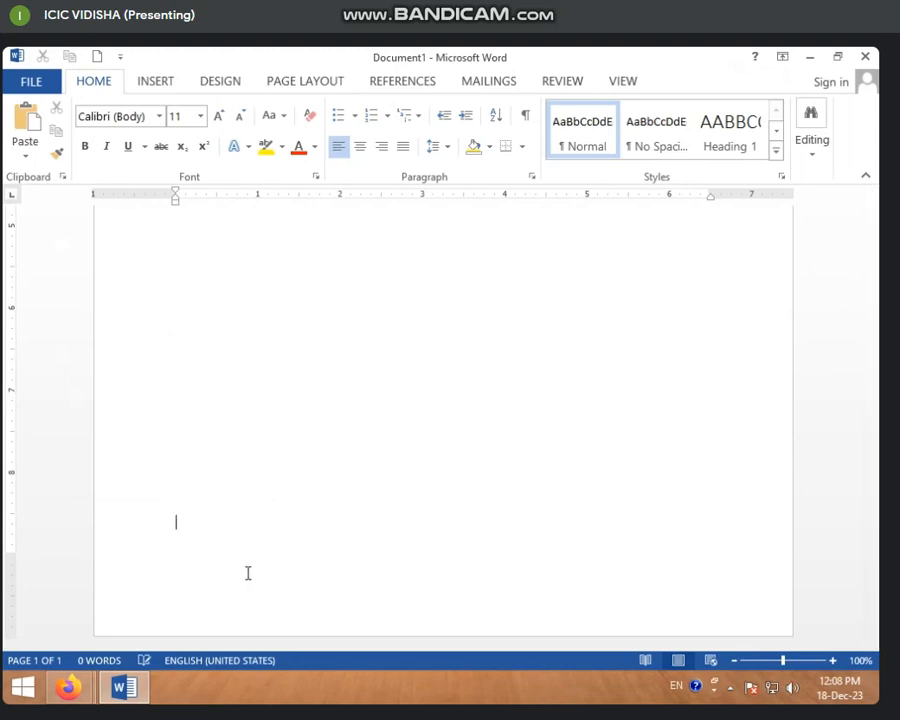
{"action": "key", "text": "Return"}
{"action": "key", "text": "Return"}
{"action": "key", "text": "Return"}
{"action": "key", "text": "Return"}
{"action": "key", "text": "Return"}
{"action": "key", "text": "Return"}
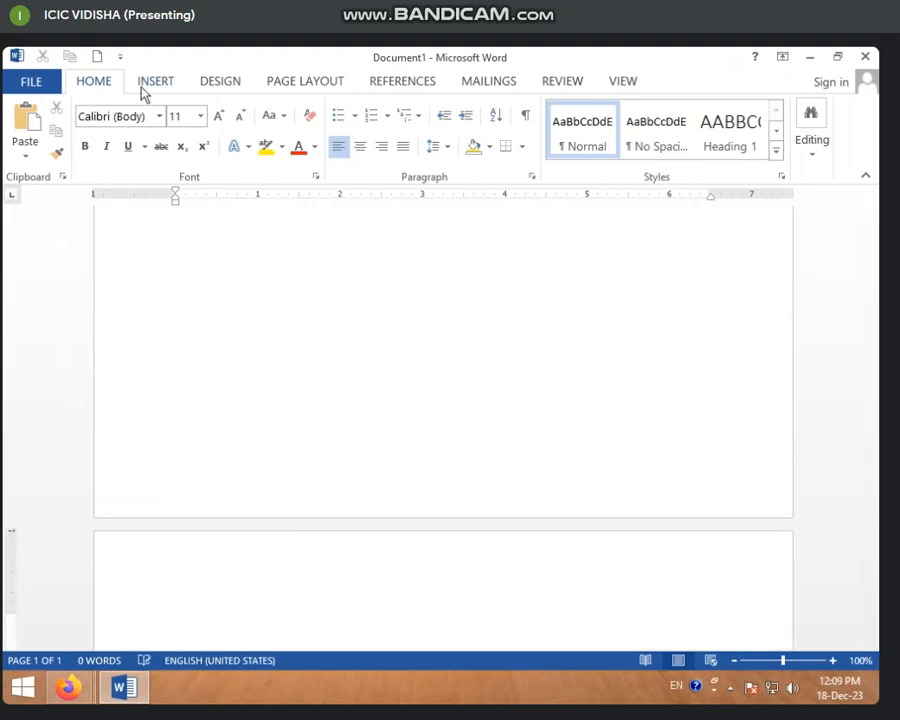
Step: Insert a third table with six columns and four rows on the second page
{"action": "left_click", "coordinate": [155, 81]}
{"action": "left_click", "coordinate": [70, 130]}
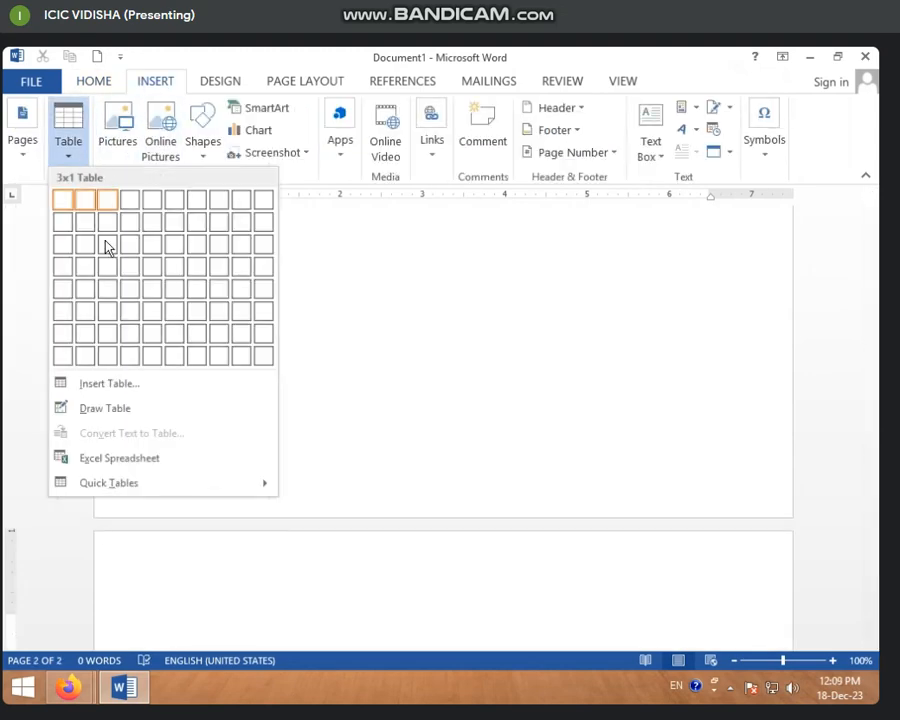
{"action": "left_click", "coordinate": [157, 277]}
{"action": "scroll", "coordinate": [210, 426], "scroll_direction": "down", "scroll_amount": 6}
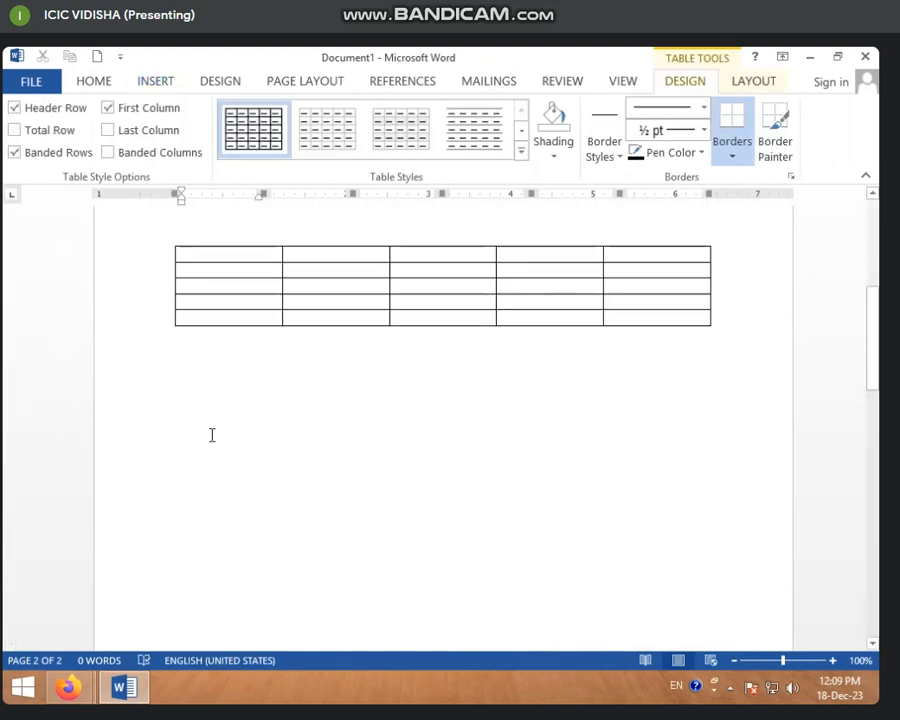
{"action": "scroll", "coordinate": [212, 435], "scroll_direction": "up", "scroll_amount": 5}
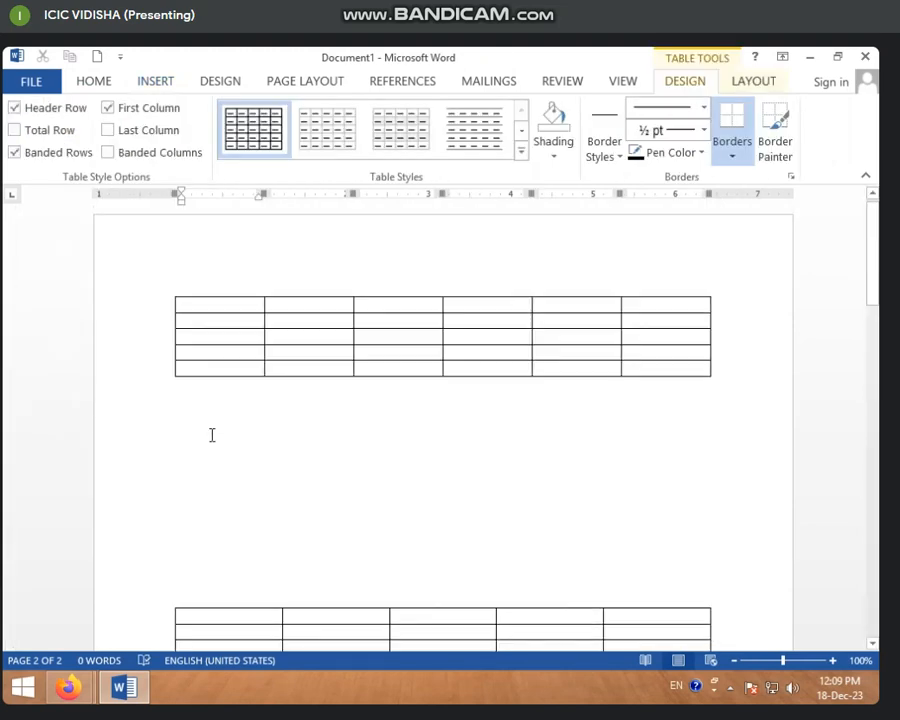
Step: Check which captions can be cross-referenced with Table as the reference type, without inserting a reference
{"action": "left_click", "coordinate": [386, 85]}
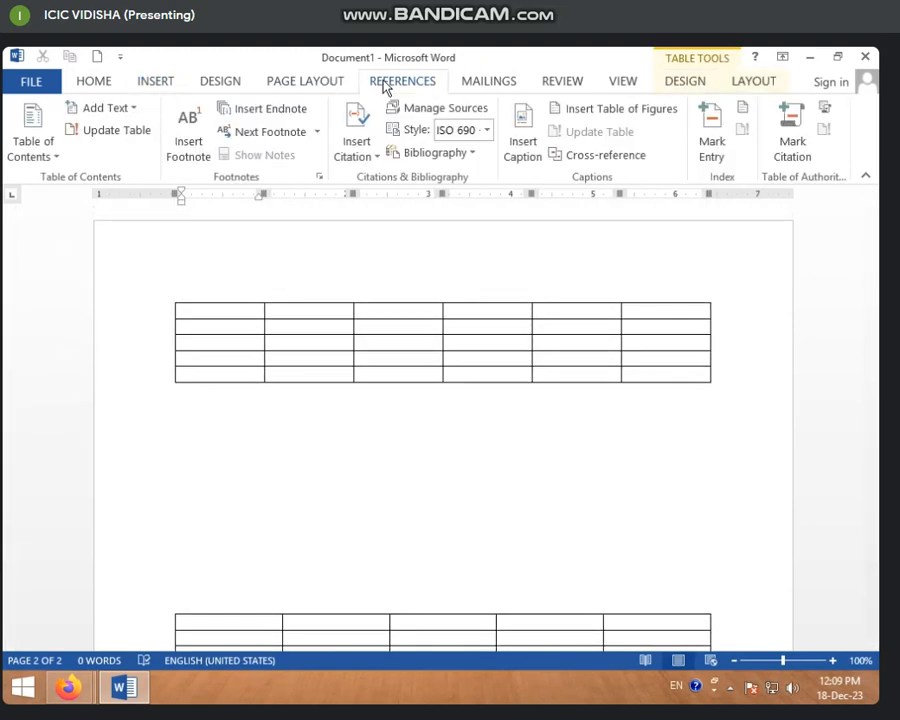
{"action": "left_click", "coordinate": [568, 158]}
{"action": "left_click", "coordinate": [577, 270]}
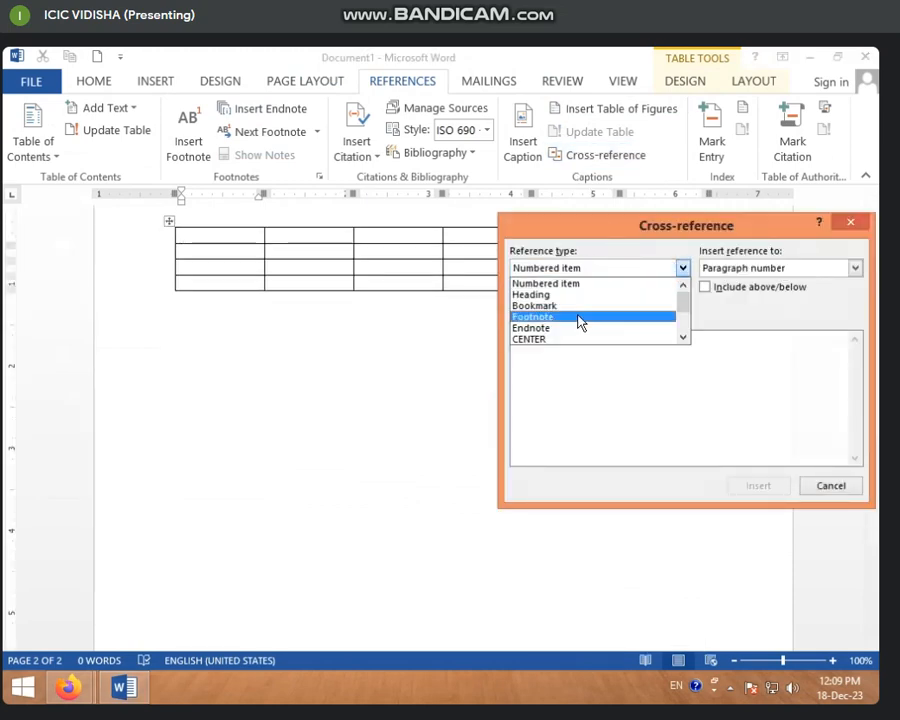
{"action": "scroll", "coordinate": [566, 335], "scroll_direction": "down", "scroll_amount": 2}
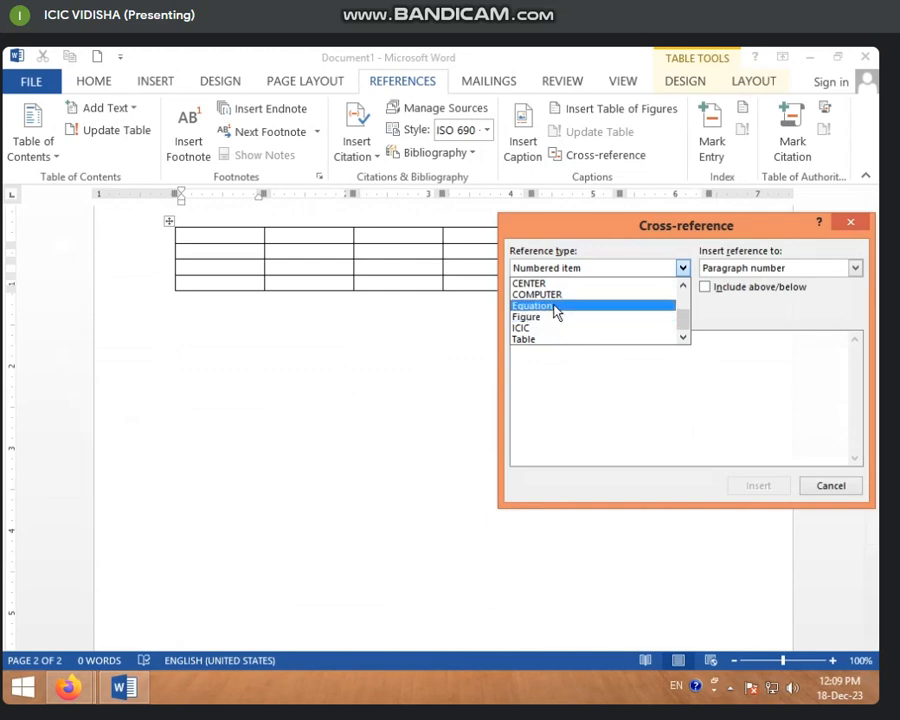
{"action": "scroll", "coordinate": [556, 325], "scroll_direction": "up", "scroll_amount": 1}
{"action": "scroll", "coordinate": [552, 345], "scroll_direction": "down", "scroll_amount": 1}
{"action": "left_click", "coordinate": [550, 339]}
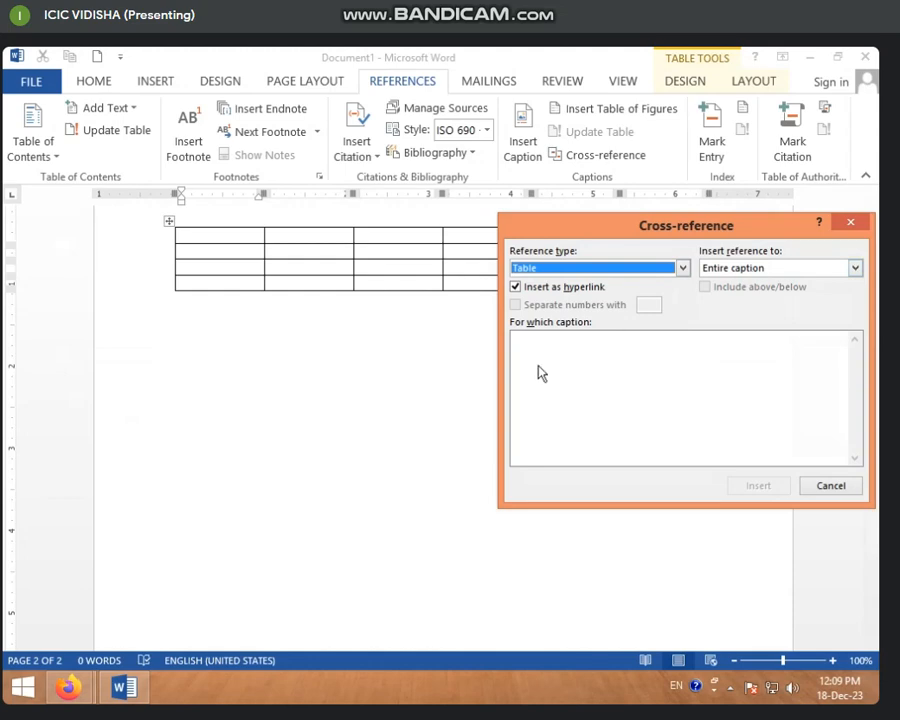
{"action": "left_click_drag", "start_coordinate": [706, 237], "coordinate": [487, 215]}
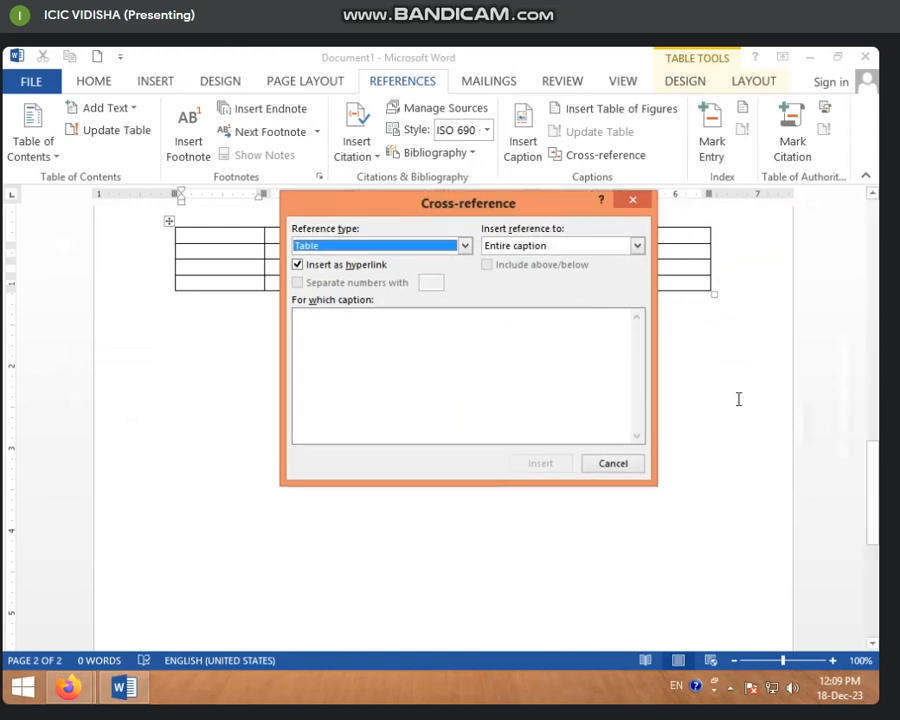
{"action": "left_click", "coordinate": [613, 464]}
Step: Select the whole first table and insert the caption "Table 1" above it
{"action": "scroll", "coordinate": [625, 470], "scroll_direction": "up", "scroll_amount": 5}
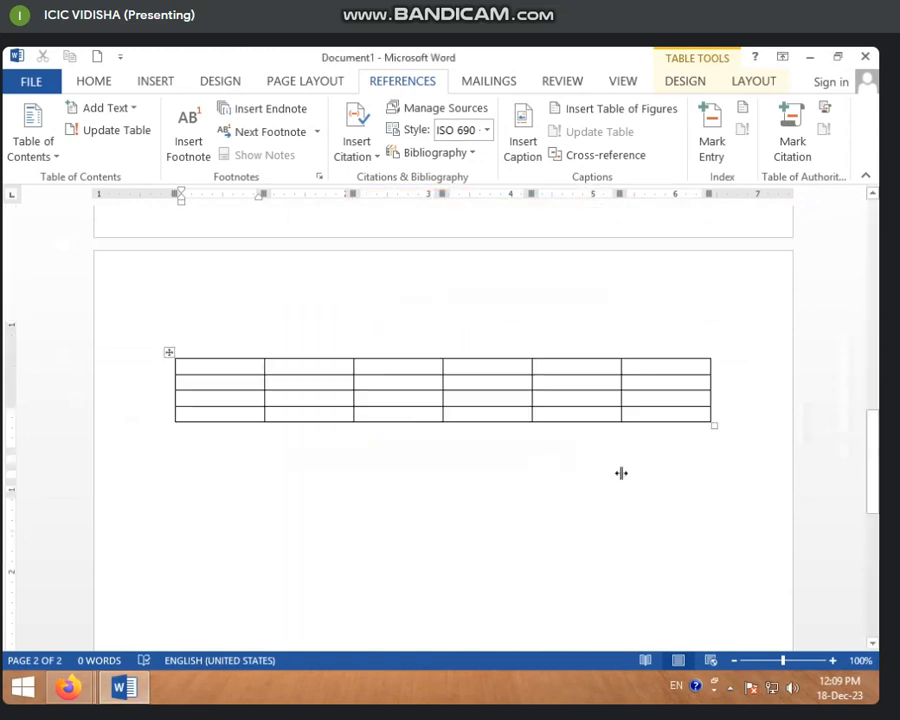
{"action": "scroll", "coordinate": [622, 473], "scroll_direction": "down", "scroll_amount": 6}
{"action": "scroll", "coordinate": [622, 473], "scroll_direction": "up", "scroll_amount": 3}
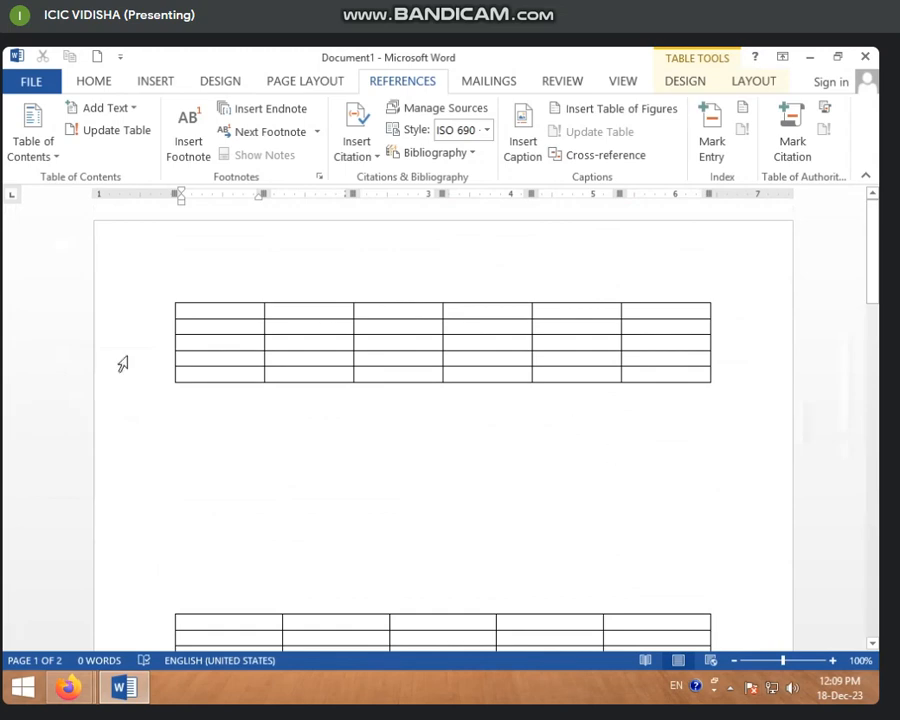
{"action": "left_click", "coordinate": [195, 312]}
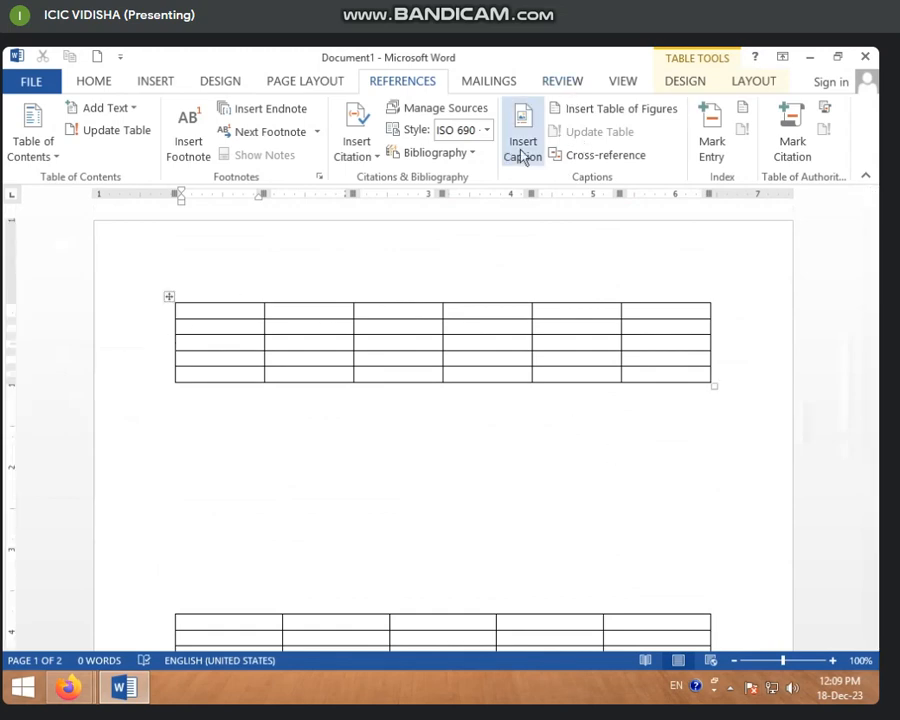
{"action": "left_click", "coordinate": [169, 297]}
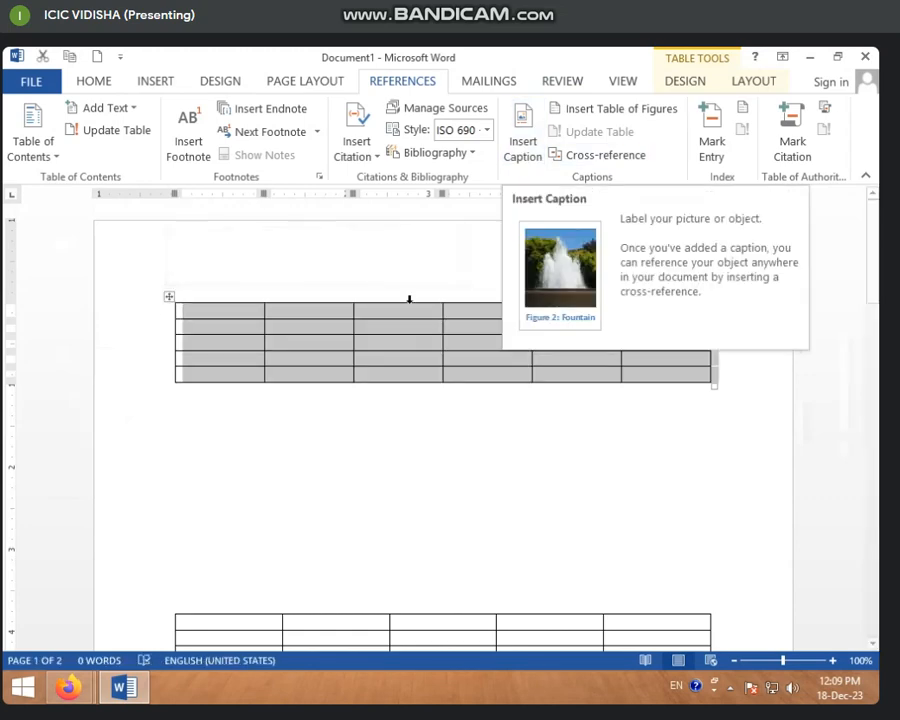
{"action": "right_click", "coordinate": [169, 297]}
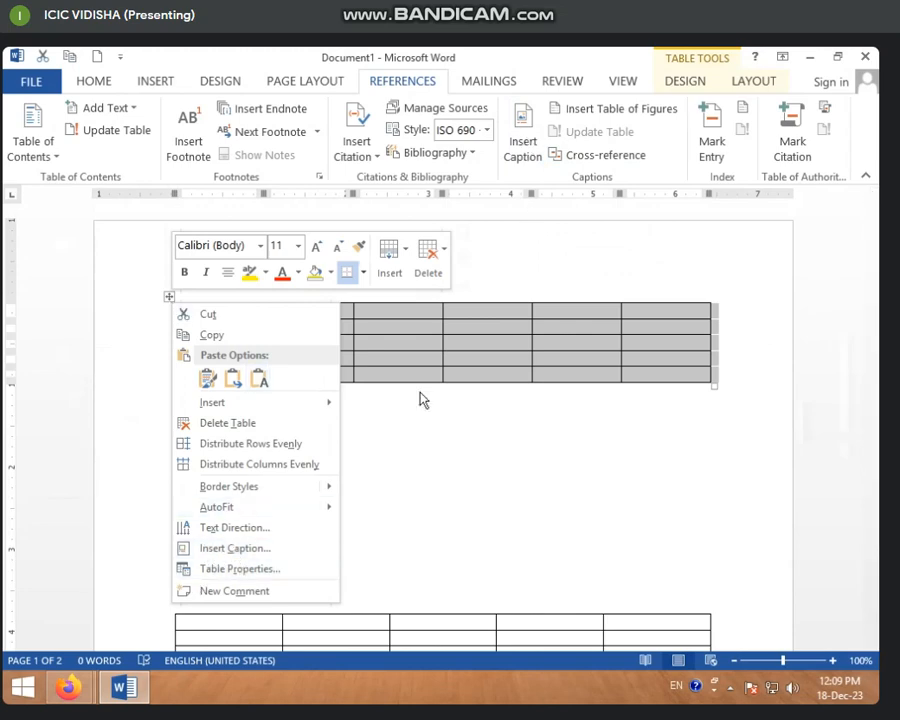
{"action": "left_click", "coordinate": [518, 152]}
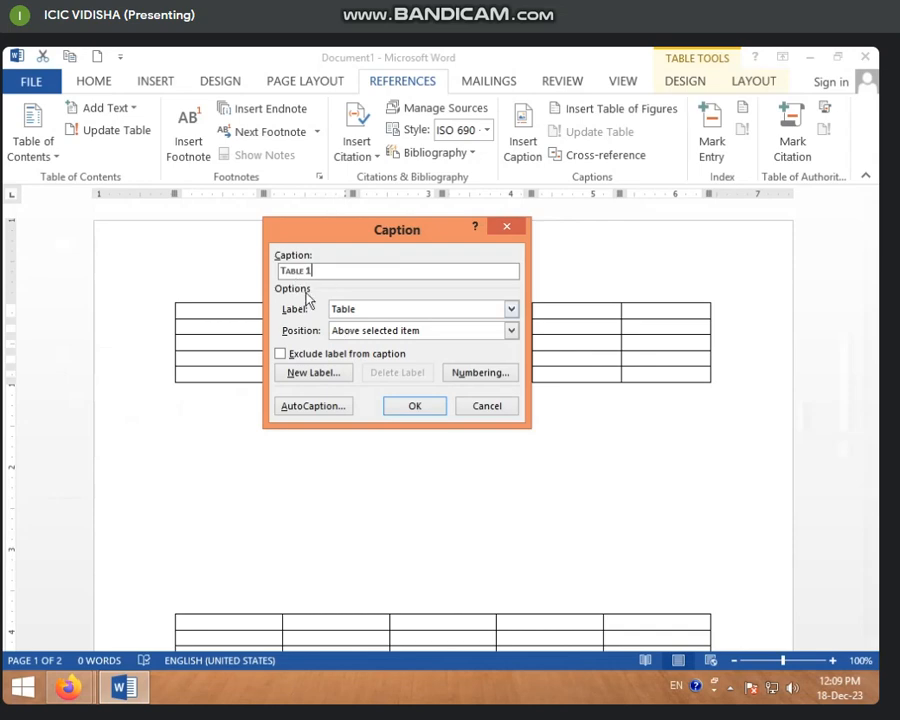
{"action": "left_click", "coordinate": [408, 409]}
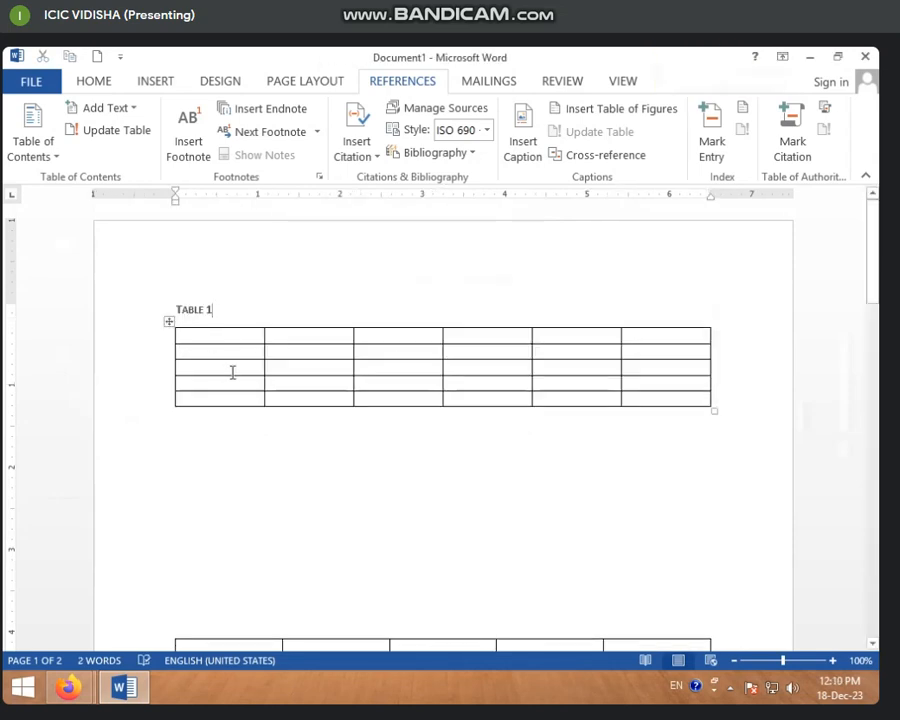
Step: Select the whole second table and insert the caption "Table 2" above it
{"action": "scroll", "coordinate": [220, 525], "scroll_direction": "down", "scroll_amount": 3}
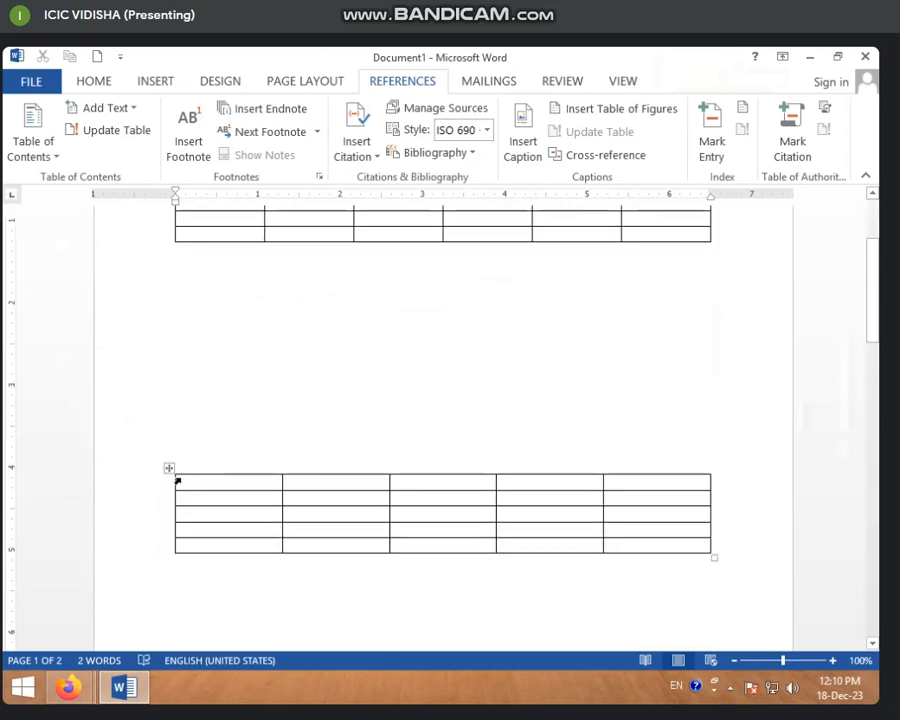
{"action": "left_click", "coordinate": [170, 470]}
{"action": "right_click", "coordinate": [170, 470]}
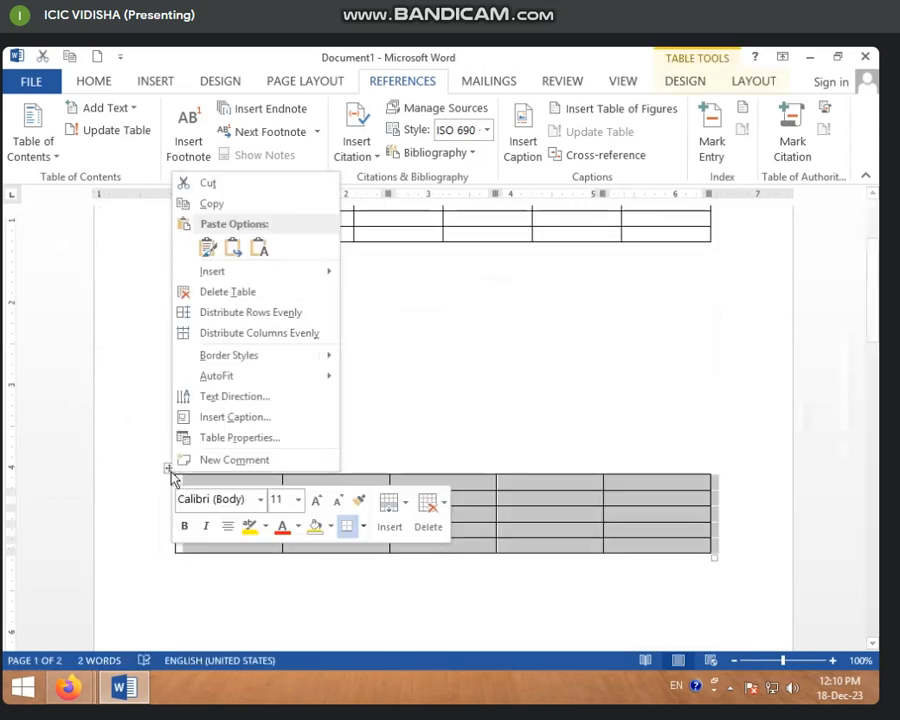
{"action": "left_click", "coordinate": [240, 418]}
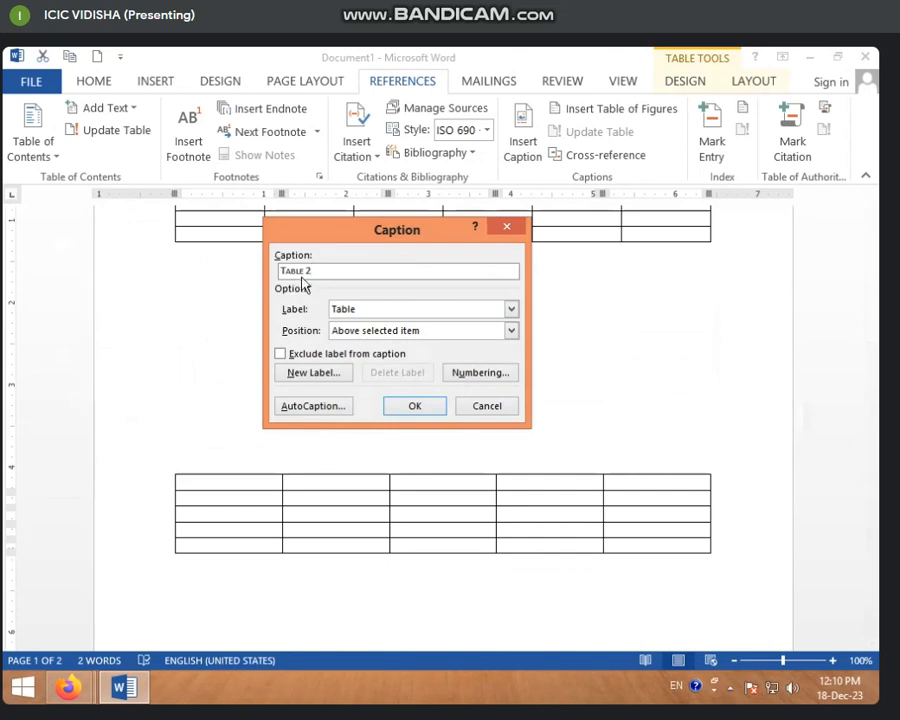
{"action": "left_click", "coordinate": [416, 408]}
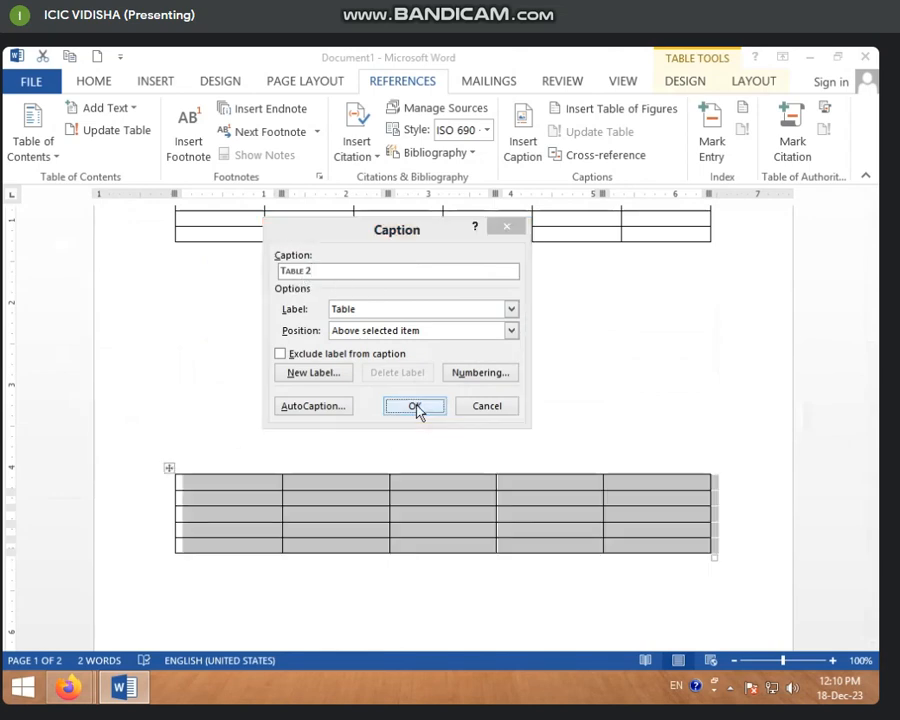
Step: Review the tables and check the cross-reference list for their captions, without inserting a reference
{"action": "scroll", "coordinate": [478, 366], "scroll_direction": "up", "scroll_amount": 2}
{"action": "scroll", "coordinate": [440, 367], "scroll_direction": "down", "scroll_amount": 12}
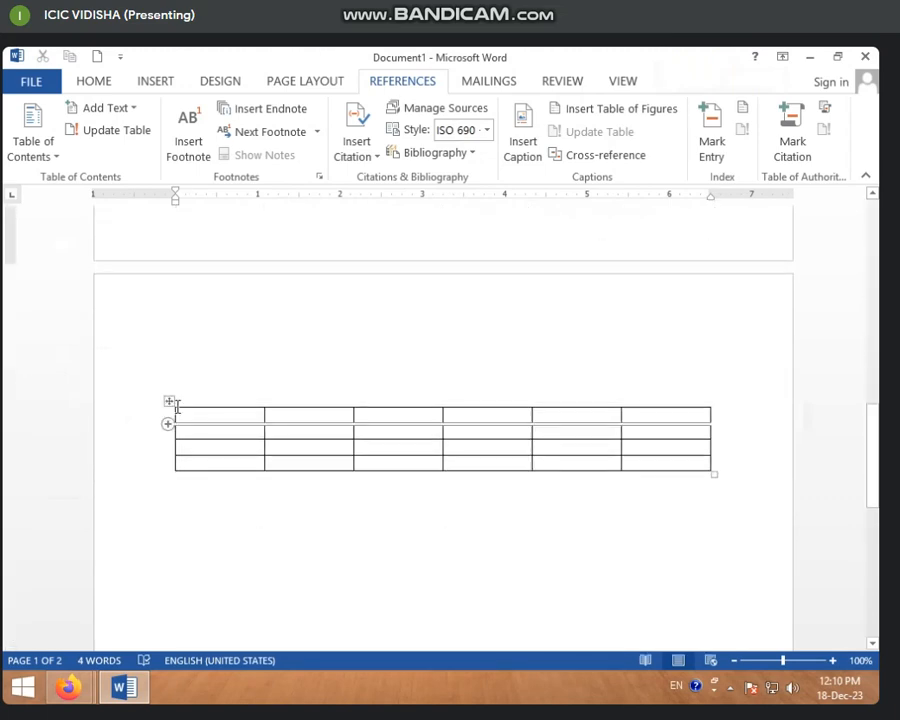
{"action": "scroll", "coordinate": [512, 325], "scroll_direction": "up", "scroll_amount": 6}
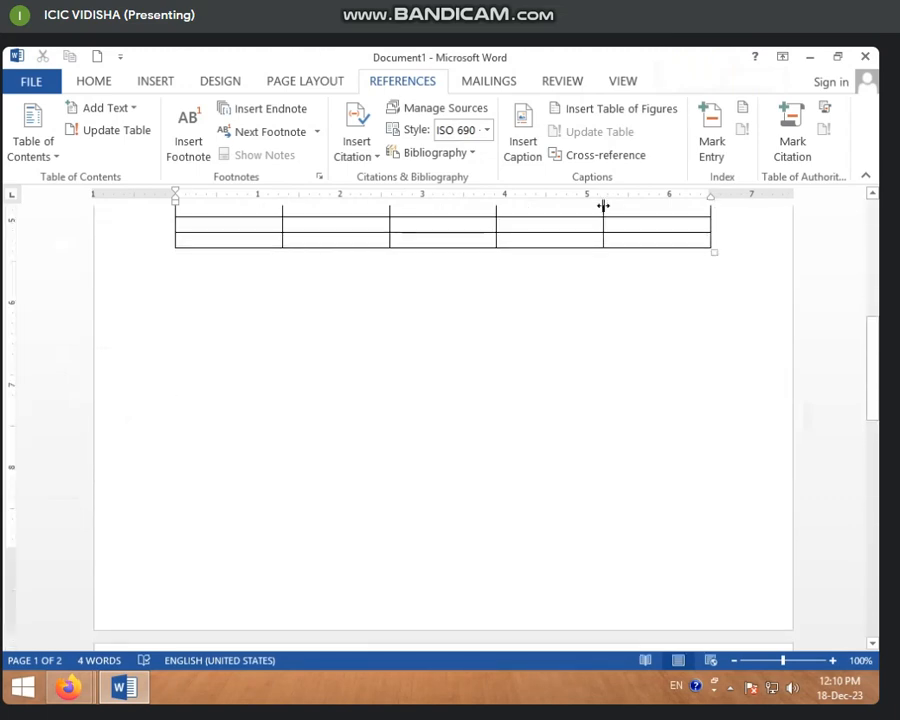
{"action": "left_click", "coordinate": [592, 157]}
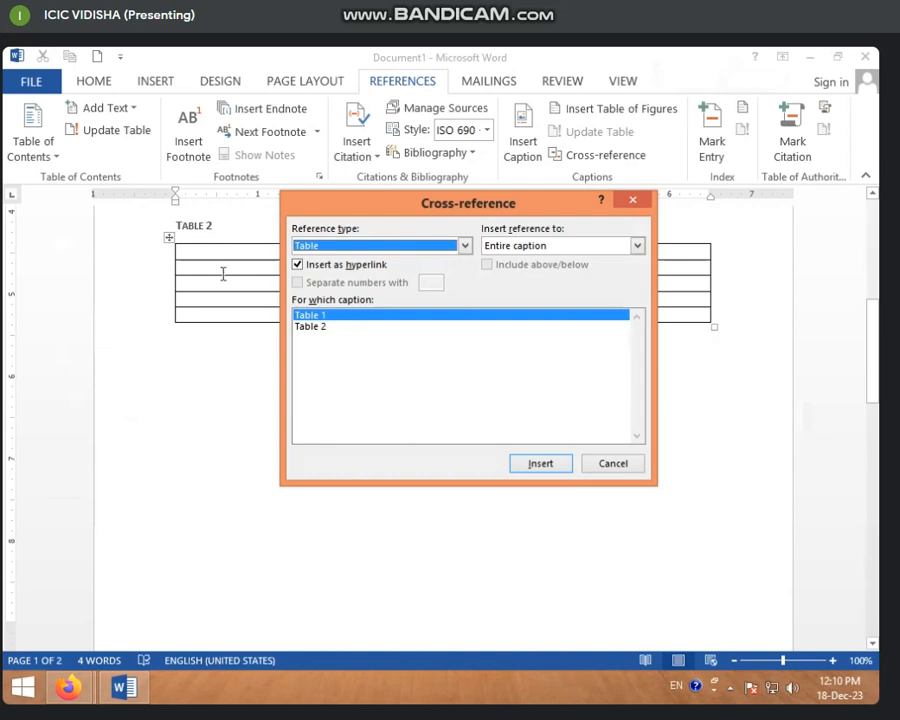
{"action": "left_click", "coordinate": [588, 466]}
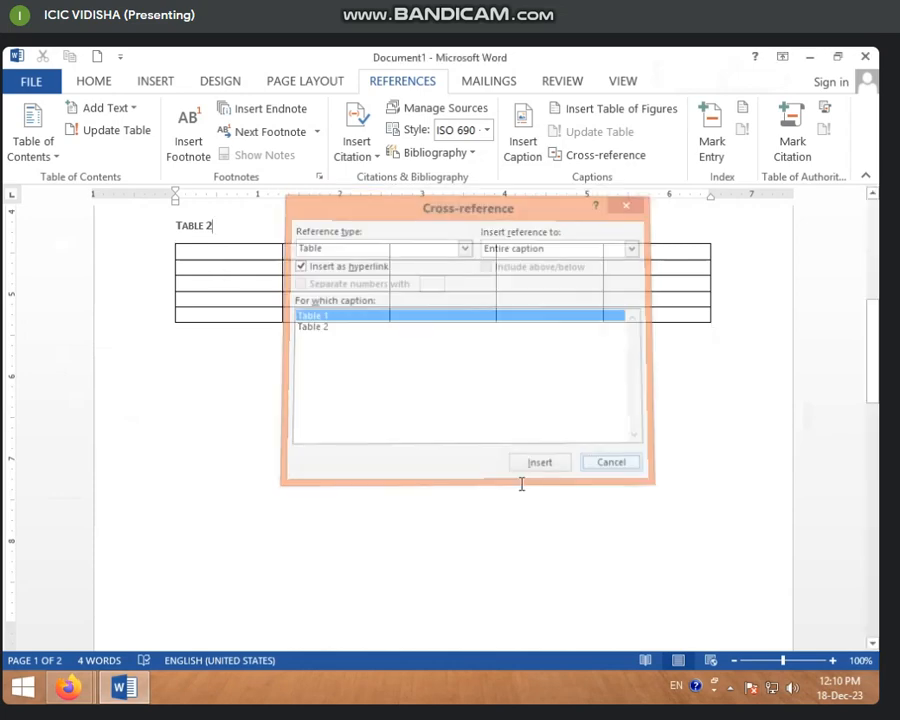
Step: Insert the caption "Table 3" above the third table on page 2, using the Table label
{"action": "scroll", "coordinate": [340, 508], "scroll_direction": "down", "scroll_amount": 4}
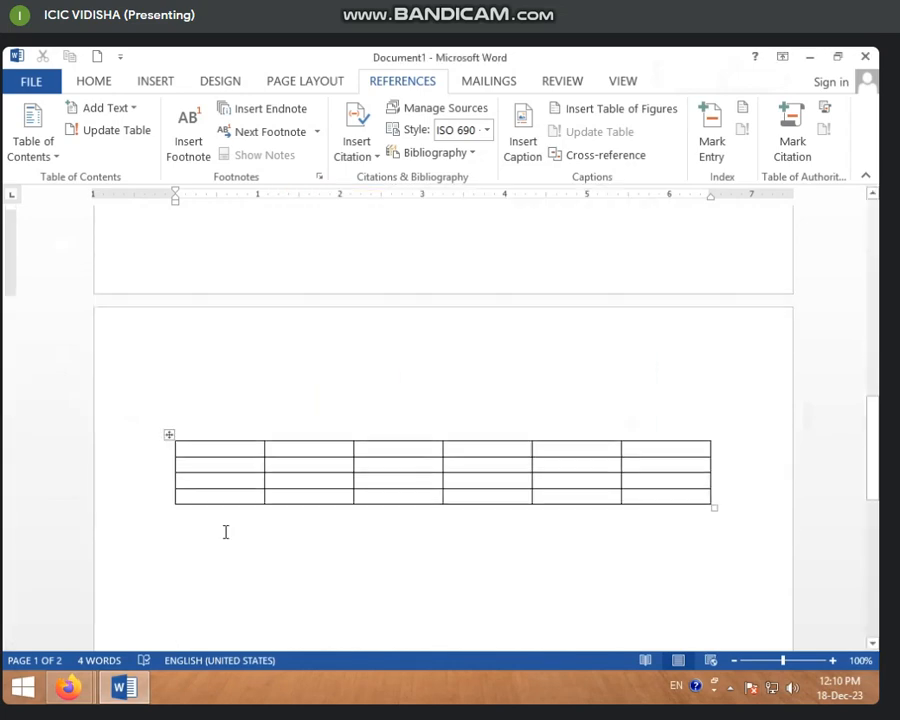
{"action": "left_click", "coordinate": [177, 446]}
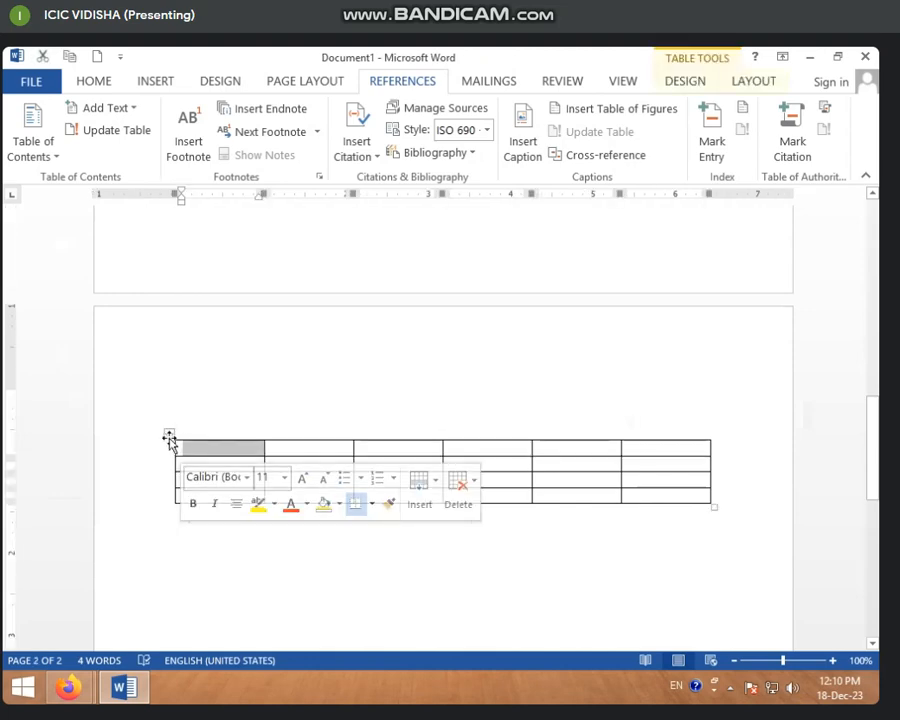
{"action": "left_click", "coordinate": [524, 134]}
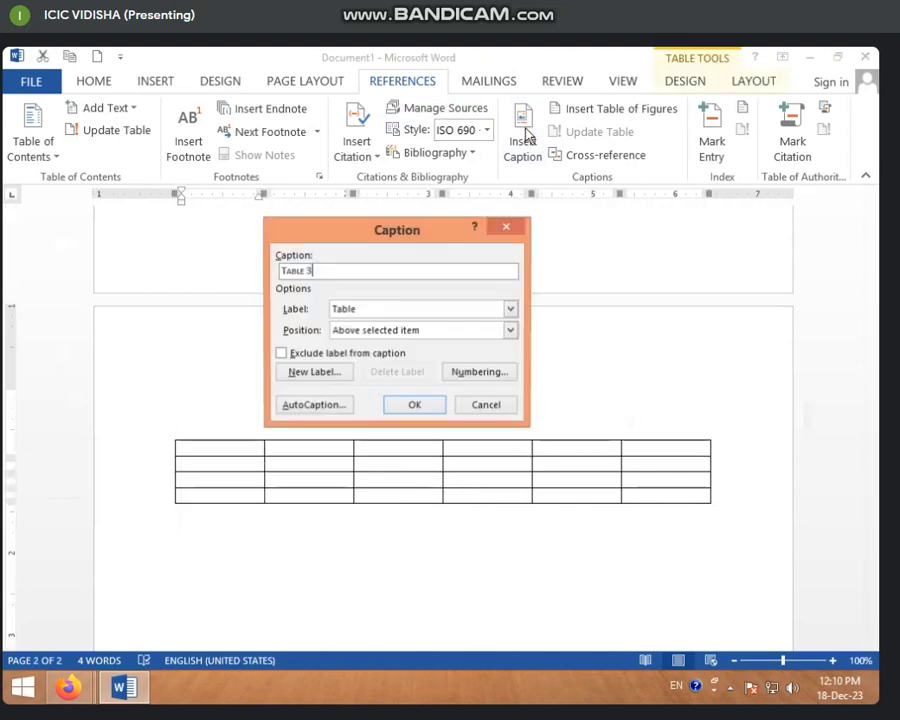
{"action": "left_click", "coordinate": [414, 406]}
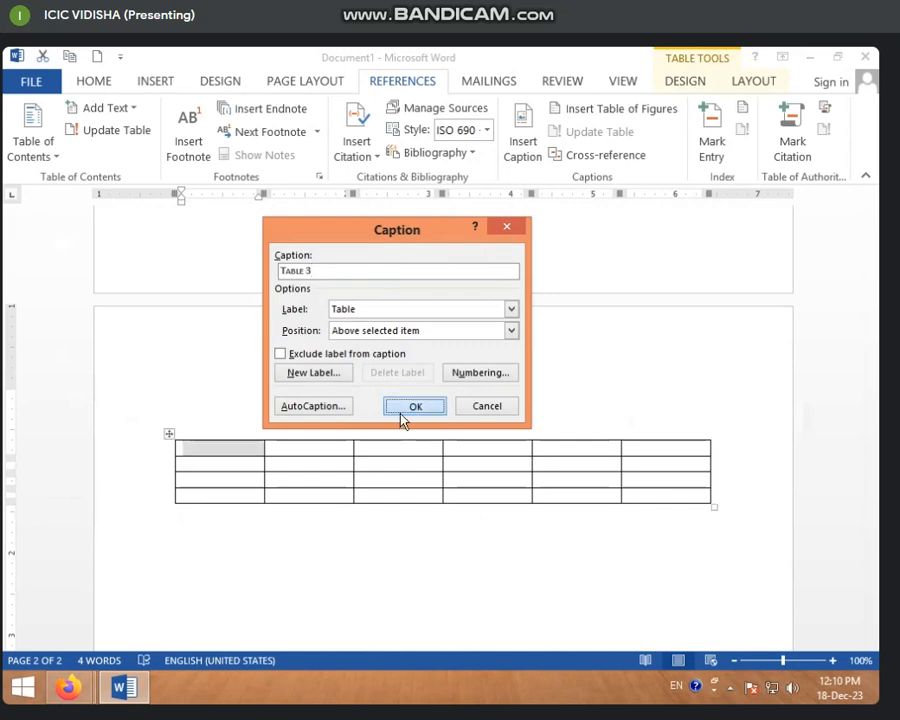
Step: Add about ten blank lines before the "Table 1" caption to make room at the start of the document
{"action": "scroll", "coordinate": [400, 412], "scroll_direction": "down", "scroll_amount": 2}
{"action": "scroll", "coordinate": [402, 414], "scroll_direction": "up", "scroll_amount": 5}
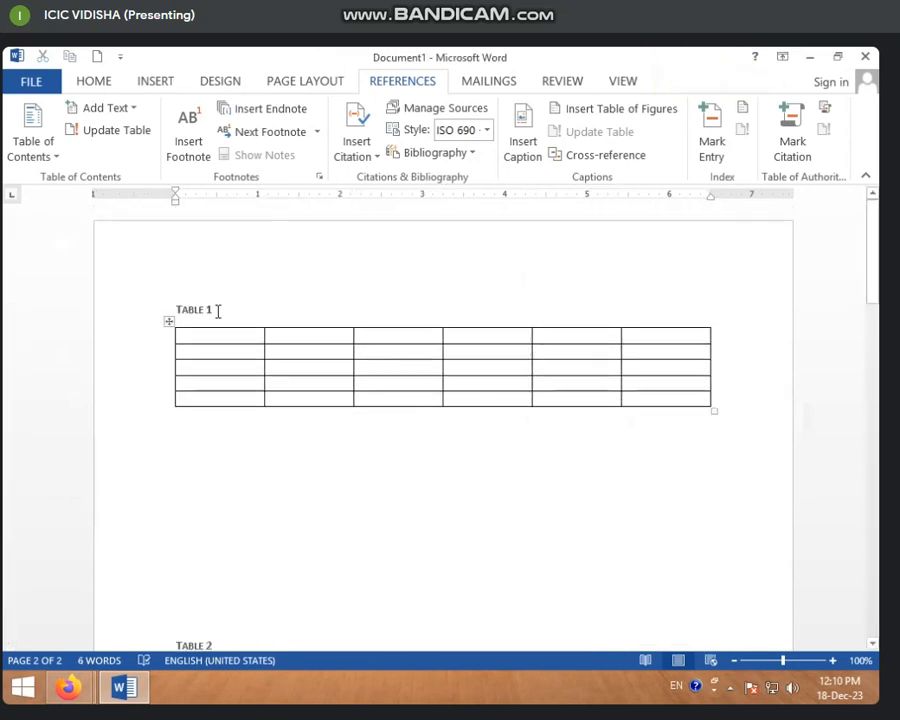
{"action": "left_click", "coordinate": [218, 311]}
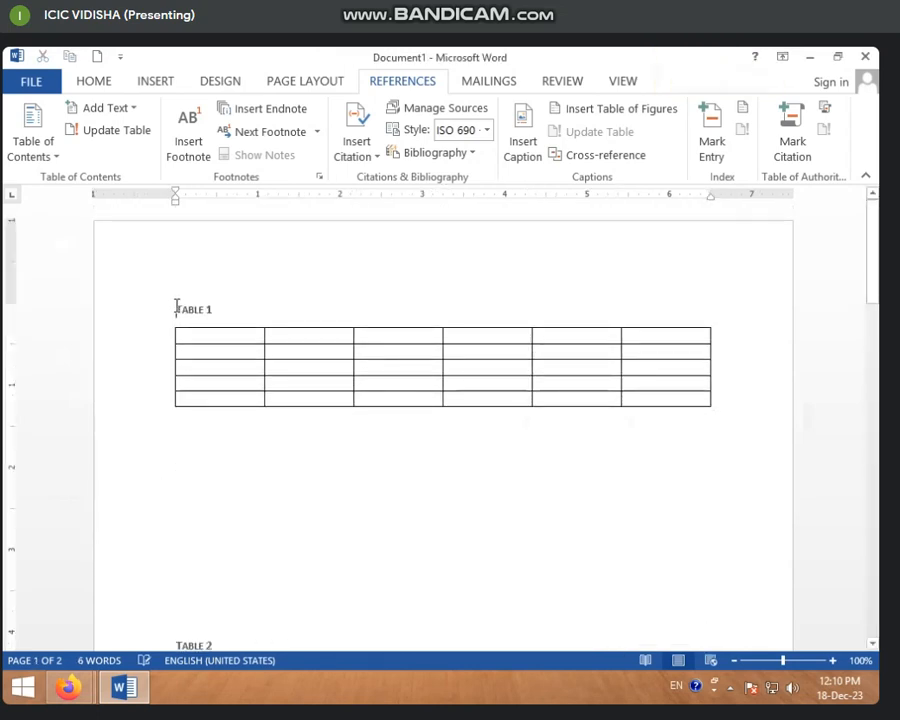
{"action": "key", "text": "Return"}
{"action": "key", "text": "Return"}
{"action": "key", "text": "Return"}
{"action": "key", "text": "Return"}
{"action": "key", "text": "Return"}
{"action": "key", "text": "Return"}
{"action": "key", "text": "Return"}
{"action": "key", "text": "Return"}
{"action": "key", "text": "Return"}
{"action": "key", "text": "Return"}
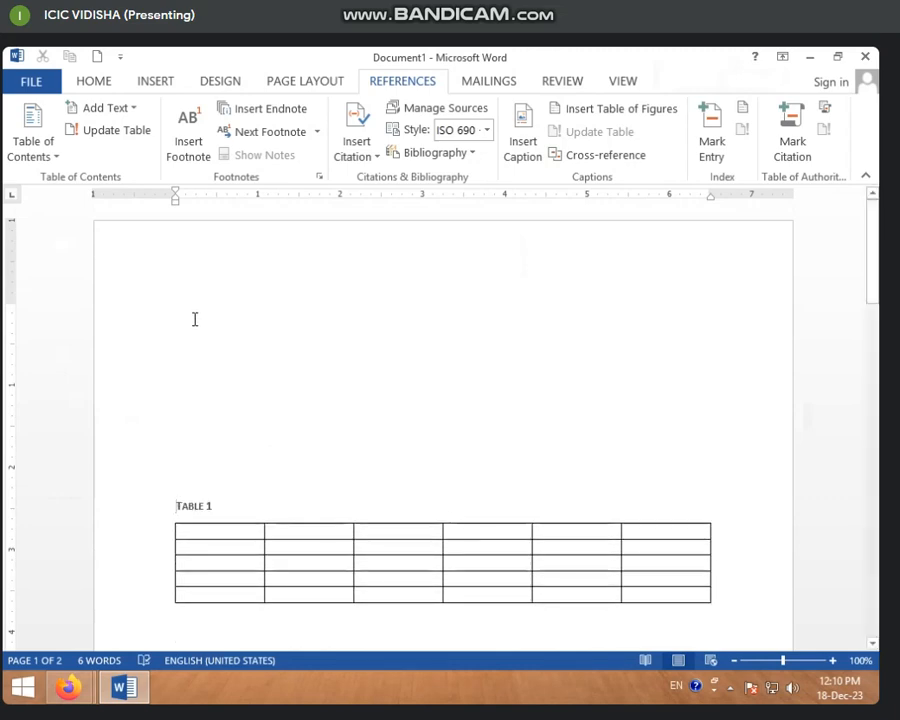
Step: Insert a table of figures on the first blank line, with caption label Table, dotted leaders and right-aligned page numbers
{"action": "scroll", "coordinate": [241, 329], "scroll_direction": "down", "scroll_amount": 3}
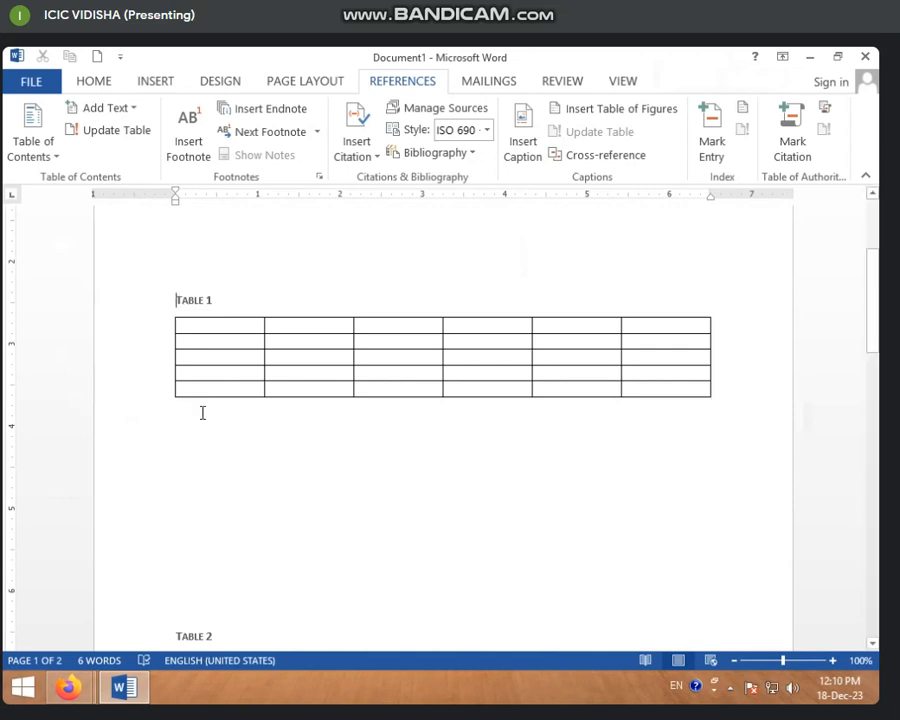
{"action": "scroll", "coordinate": [214, 486], "scroll_direction": "down", "scroll_amount": 5}
{"action": "scroll", "coordinate": [197, 570], "scroll_direction": "up", "scroll_amount": 8}
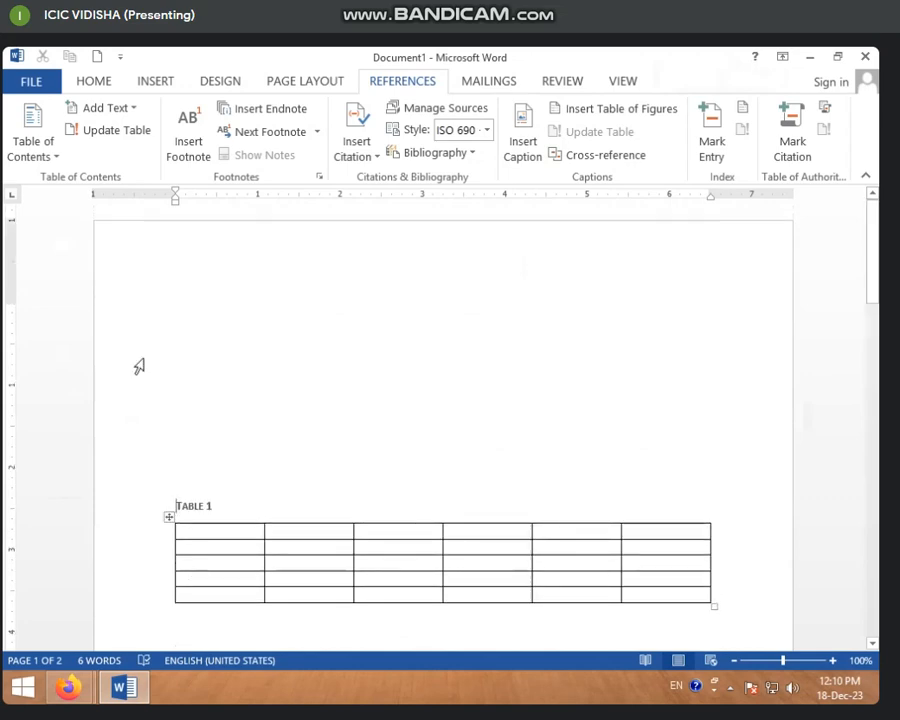
{"action": "left_click", "coordinate": [191, 293]}
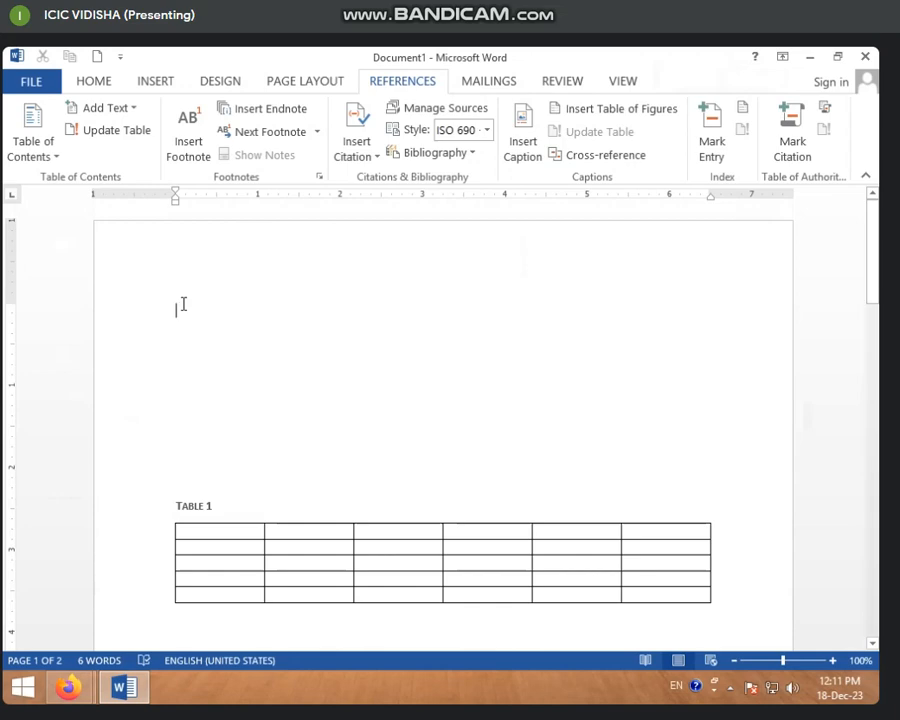
{"action": "left_click", "coordinate": [631, 113]}
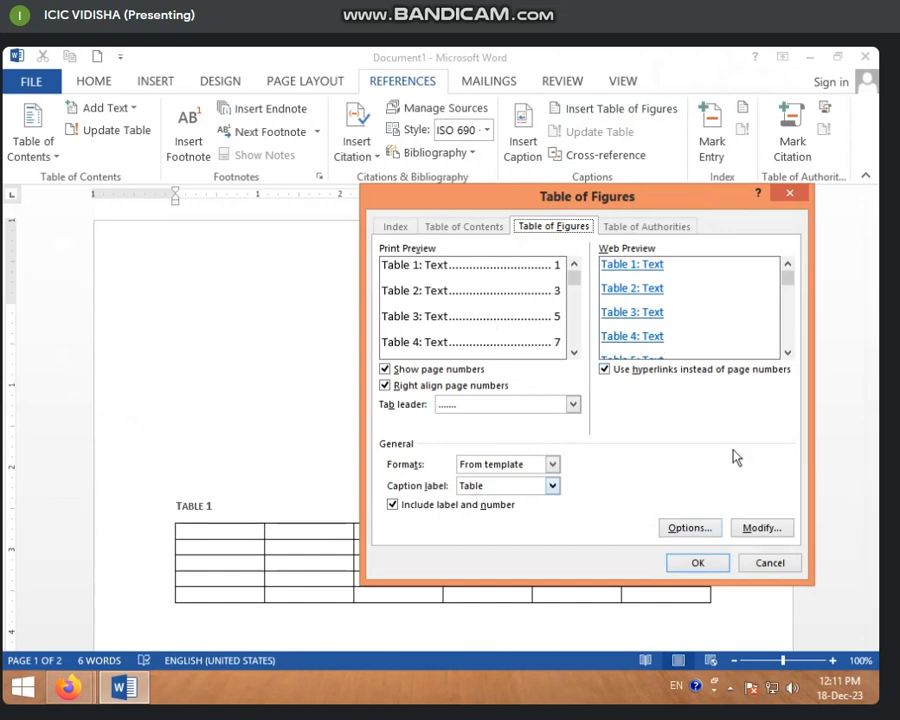
{"action": "left_click", "coordinate": [696, 563]}
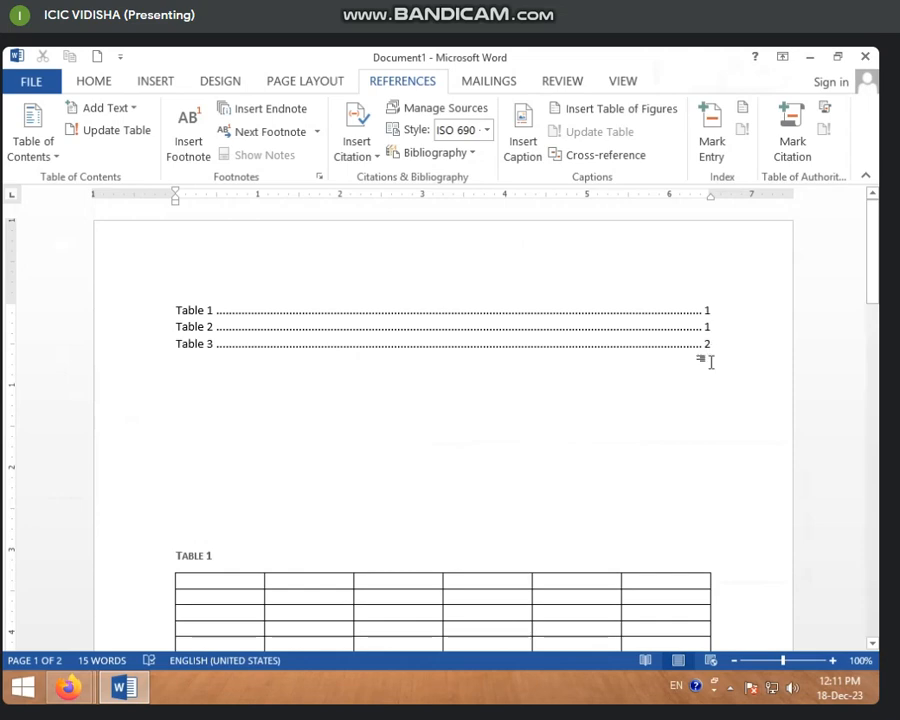
Step: Follow the list's Table 3 entry to its caption and compare the listed tables with those in the document
{"action": "scroll", "coordinate": [666, 476], "scroll_direction": "down", "scroll_amount": 8}
{"action": "scroll", "coordinate": [476, 419], "scroll_direction": "down", "scroll_amount": 12}
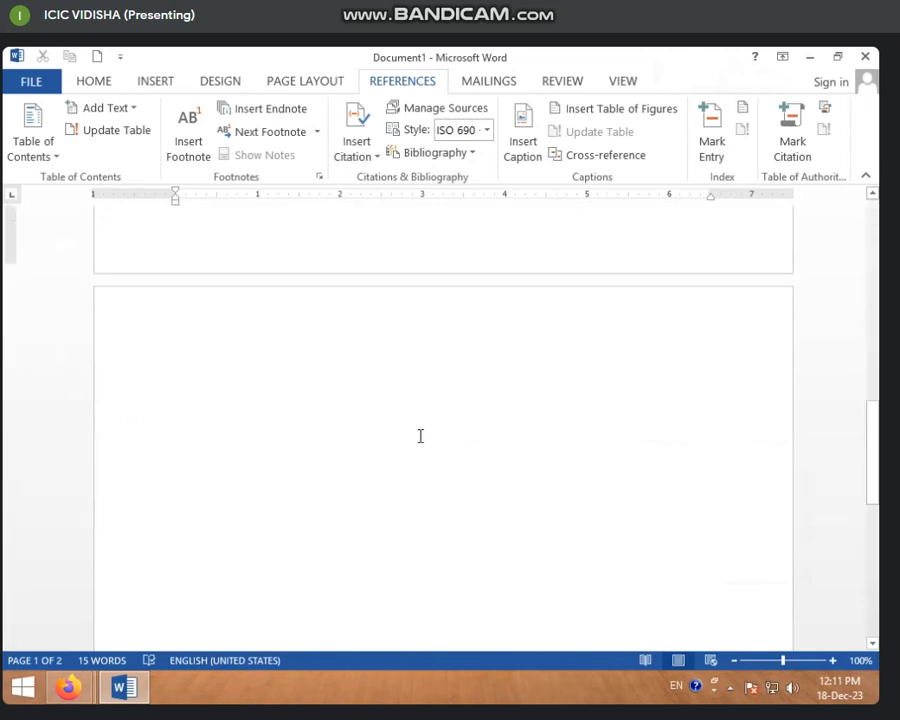
{"action": "scroll", "coordinate": [415, 486], "scroll_direction": "up", "scroll_amount": 15}
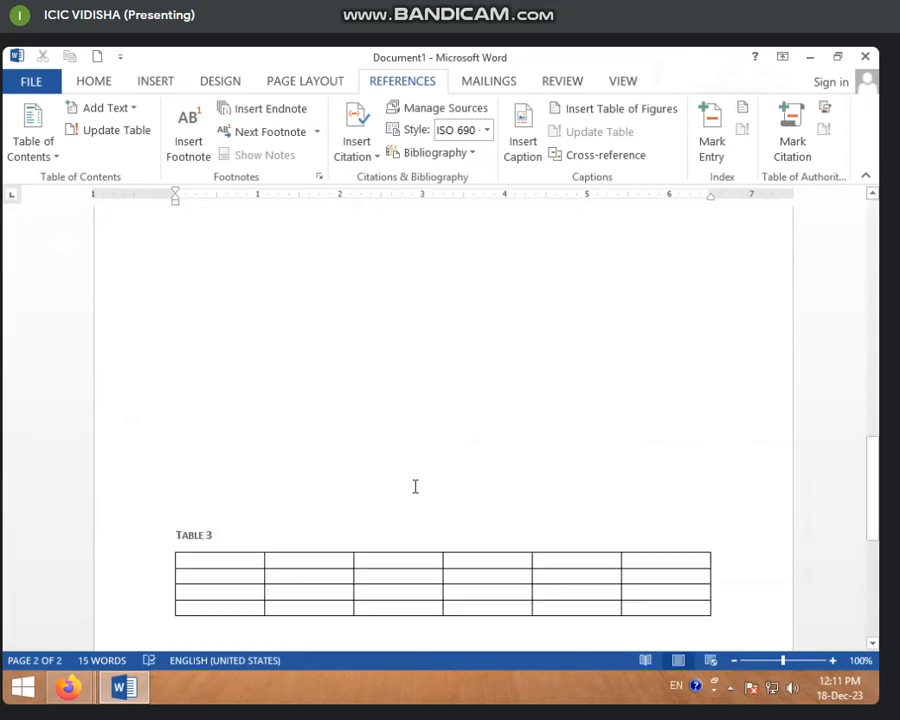
{"action": "left_click", "coordinate": [389, 415]}
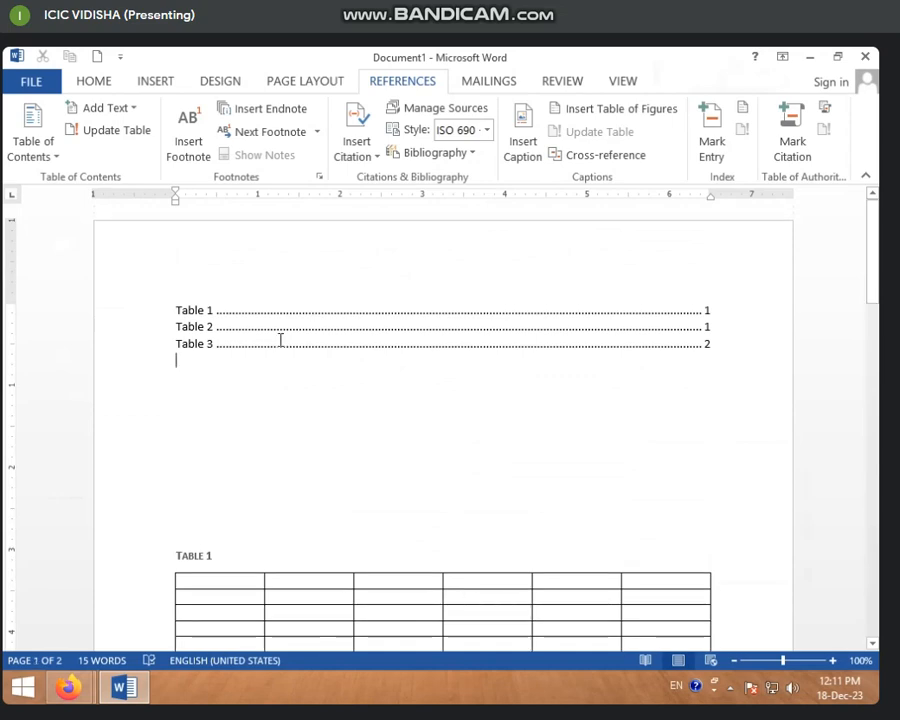
{"action": "left_click", "coordinate": [204, 340], "text": "ctrl"}
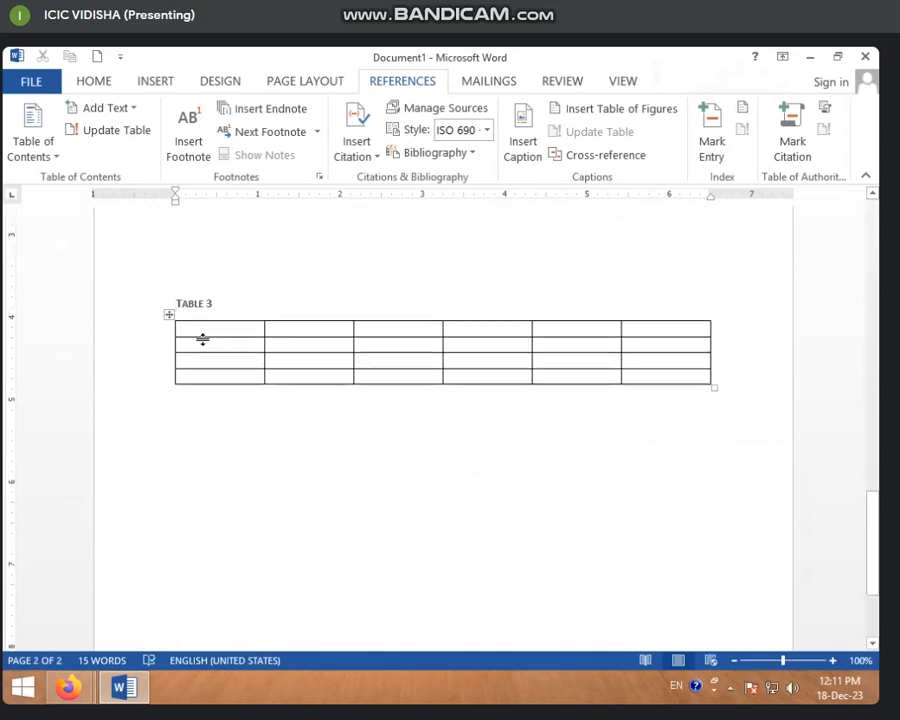
{"action": "scroll", "coordinate": [204, 340], "scroll_direction": "up", "scroll_amount": 15}
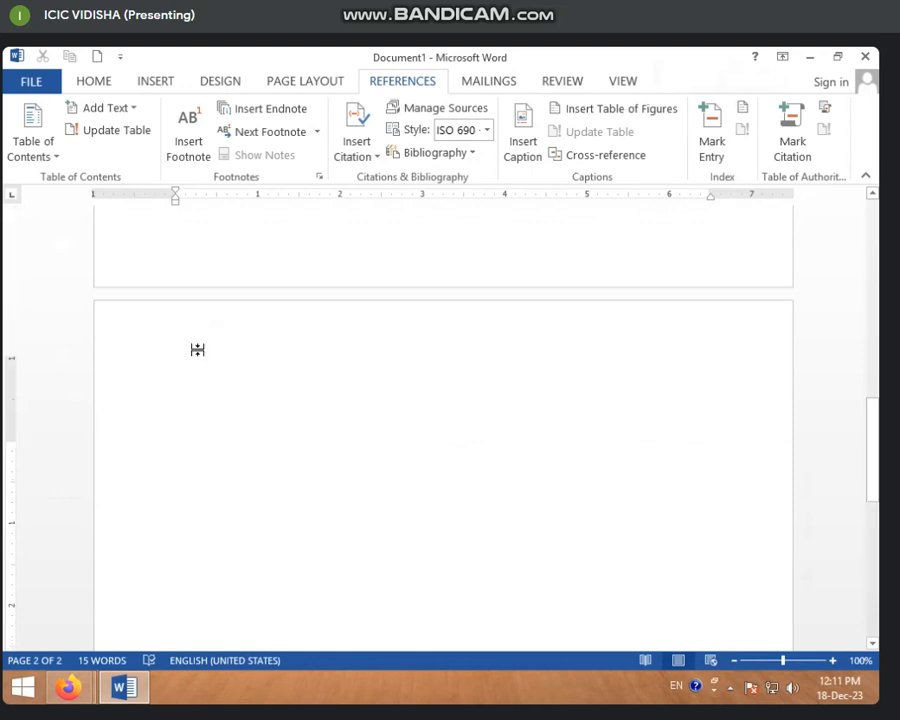
{"action": "scroll", "coordinate": [199, 350], "scroll_direction": "up", "scroll_amount": 1}
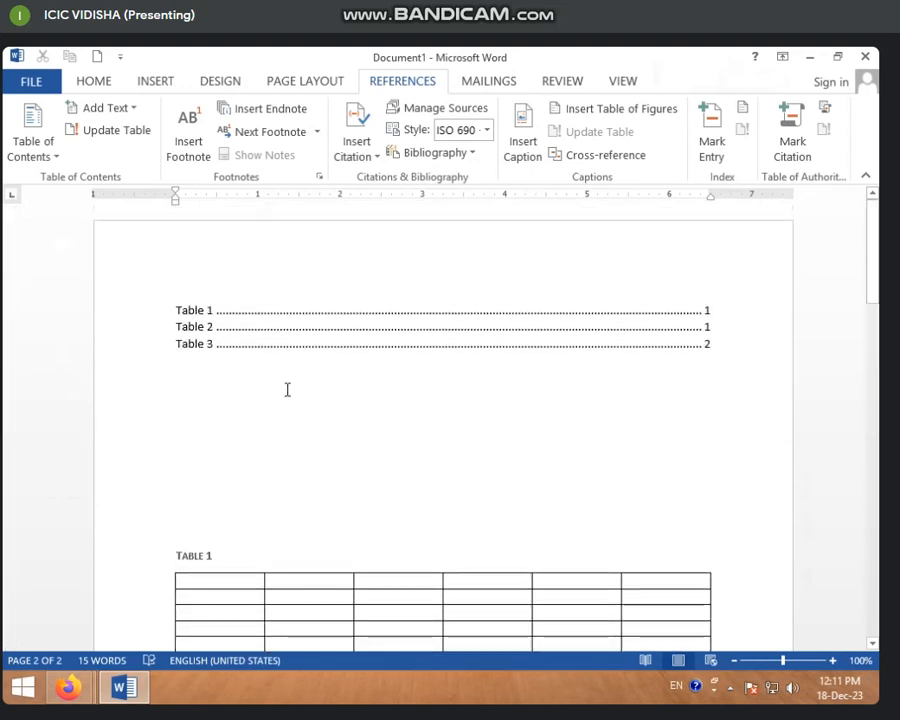
{"action": "scroll", "coordinate": [306, 438], "scroll_direction": "down", "scroll_amount": 12}
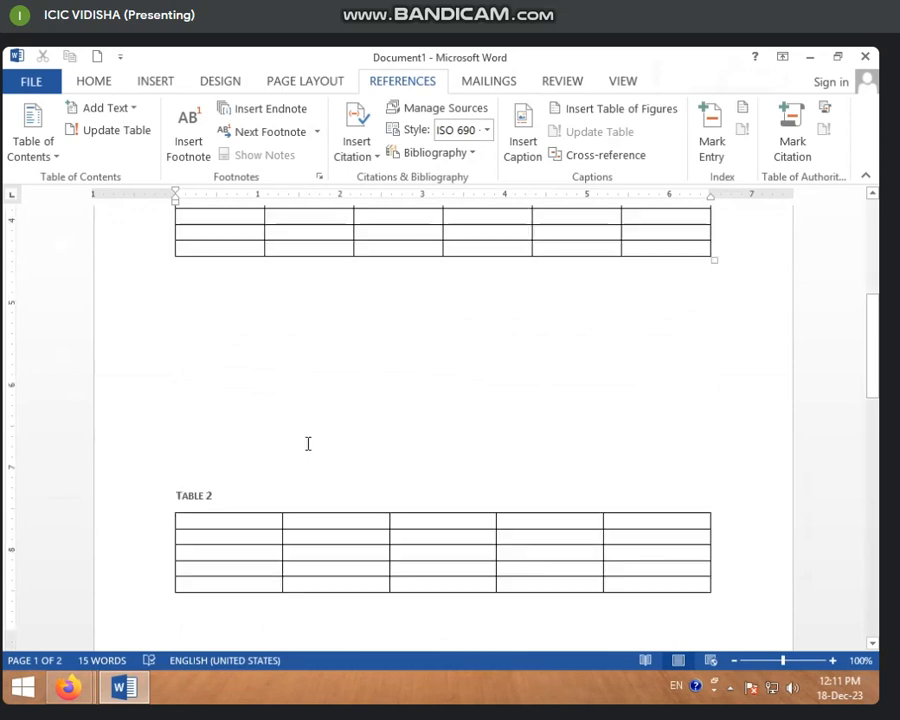
{"action": "scroll", "coordinate": [307, 450], "scroll_direction": "down", "scroll_amount": 9}
{"action": "left_click", "coordinate": [306, 456]}
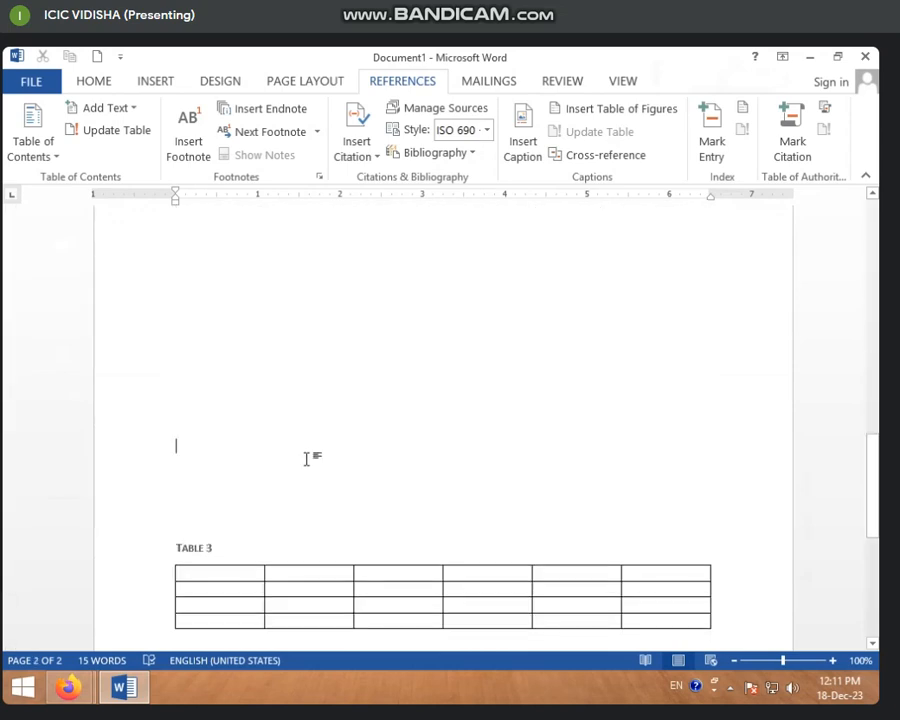
{"action": "scroll", "coordinate": [300, 466], "scroll_direction": "up", "scroll_amount": 20}
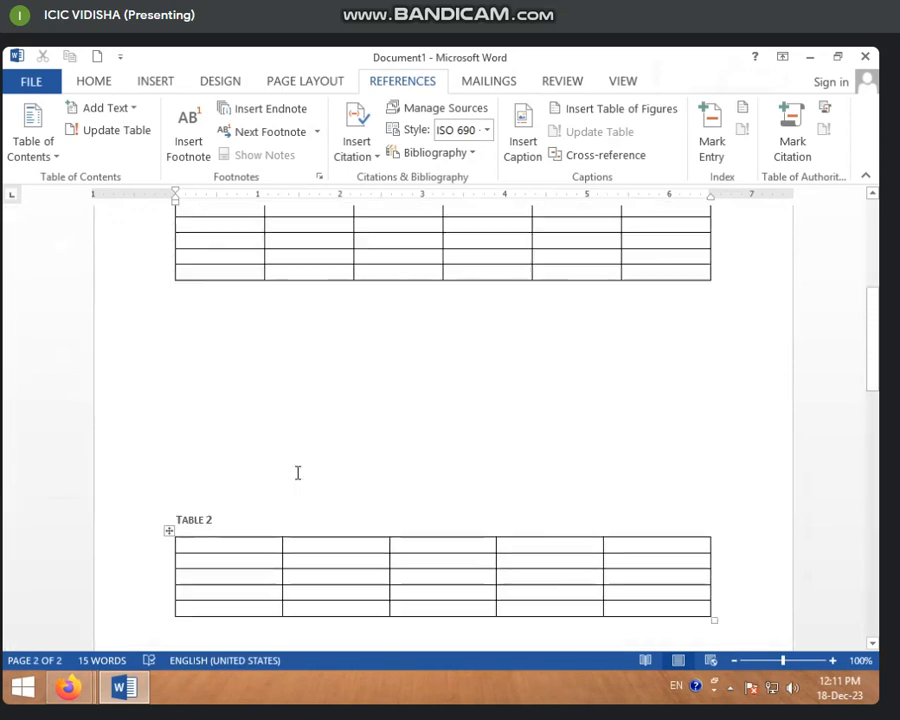
{"action": "scroll", "coordinate": [297, 472], "scroll_direction": "up", "scroll_amount": 1}
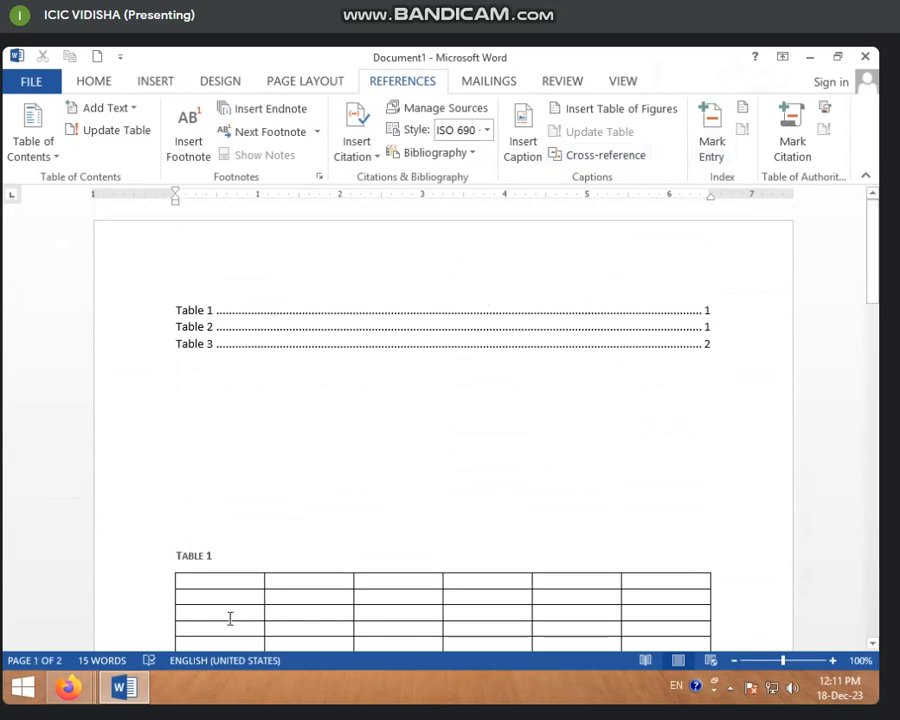
Step: Add a few blank lines below Table 3 and insert a table with 6 columns and 5 rows there
{"action": "scroll", "coordinate": [190, 575], "scroll_direction": "down", "scroll_amount": 10}
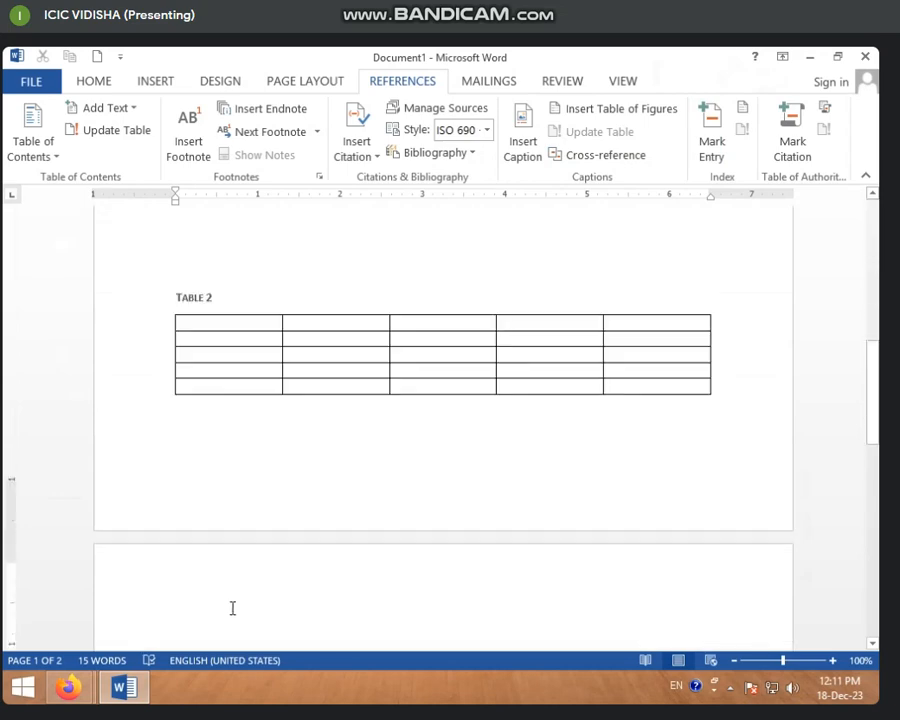
{"action": "scroll", "coordinate": [233, 560], "scroll_direction": "down", "scroll_amount": 2}
{"action": "scroll", "coordinate": [257, 500], "scroll_direction": "down", "scroll_amount": 5}
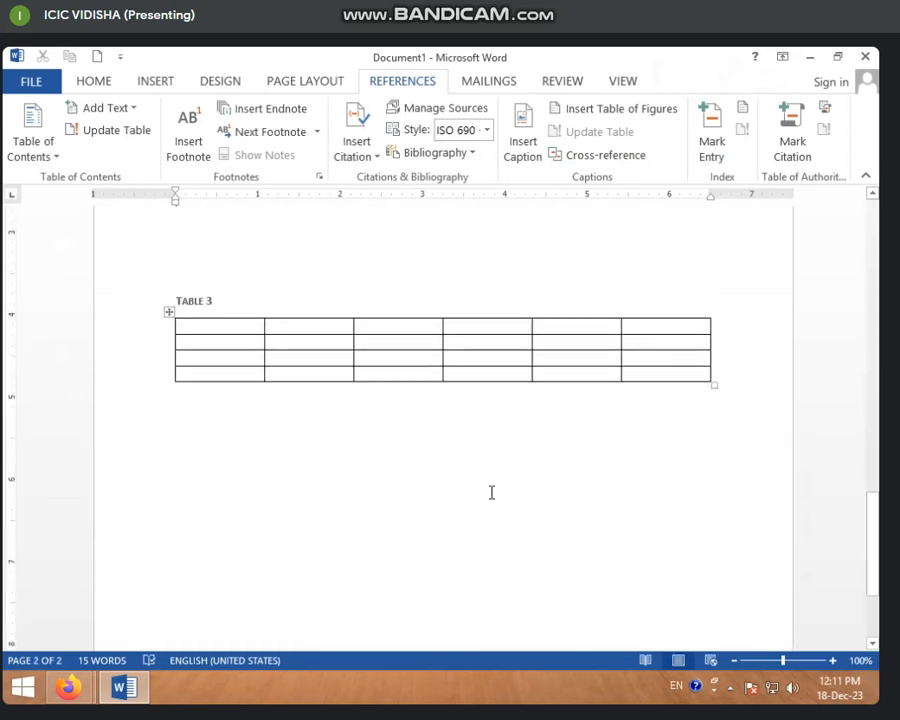
{"action": "left_click", "coordinate": [517, 480]}
{"action": "key", "text": "Return"}
{"action": "key", "text": "Return"}
{"action": "key", "text": "Return"}
{"action": "key", "text": "Return"}
{"action": "key", "text": "Return"}
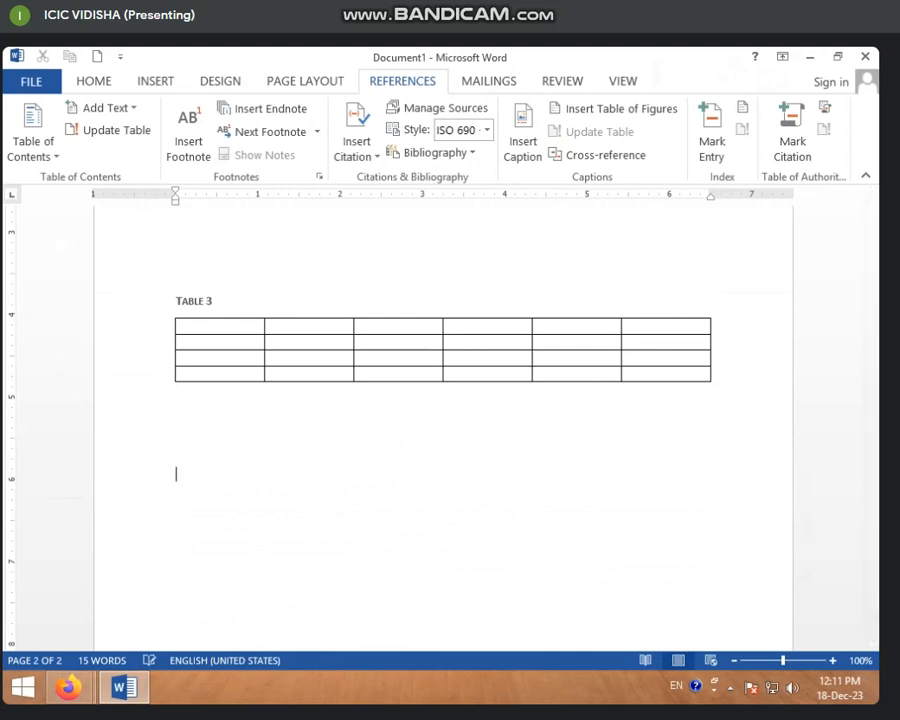
{"action": "left_click", "coordinate": [151, 85]}
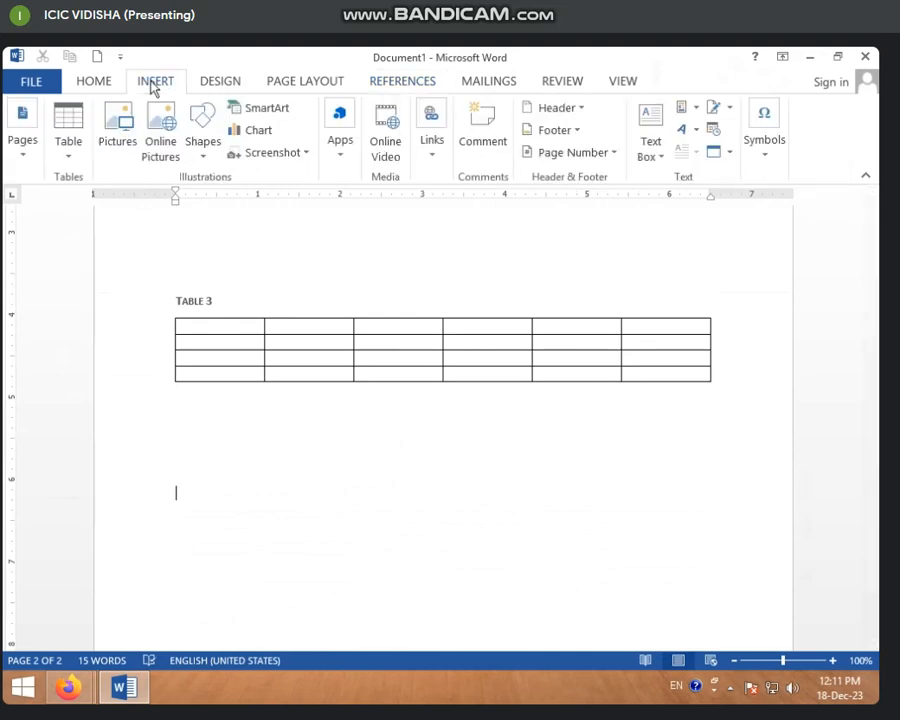
{"action": "left_click", "coordinate": [63, 160]}
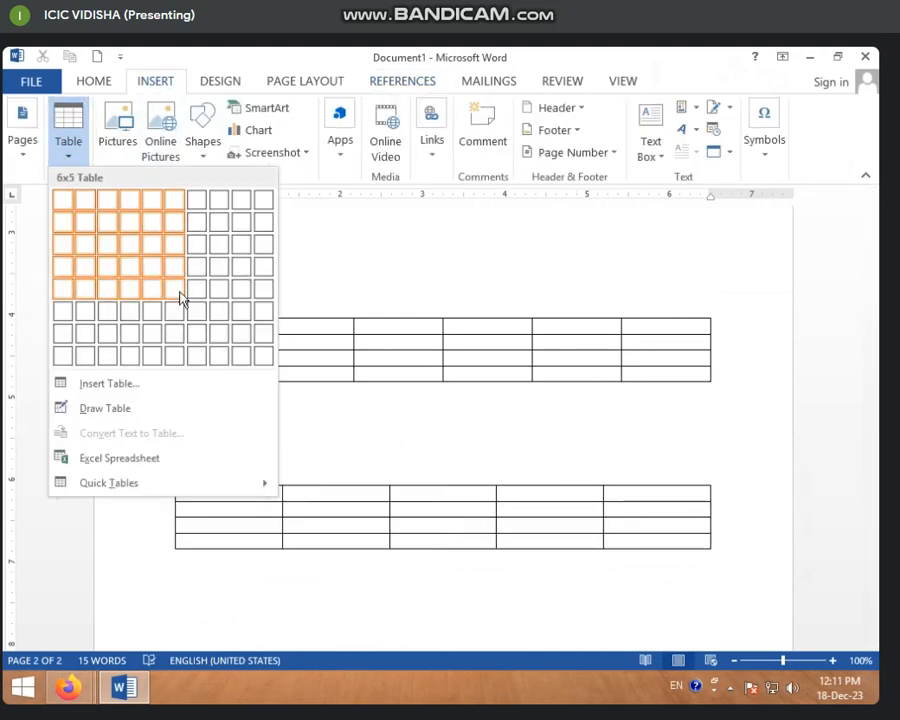
{"action": "left_click", "coordinate": [180, 296]}
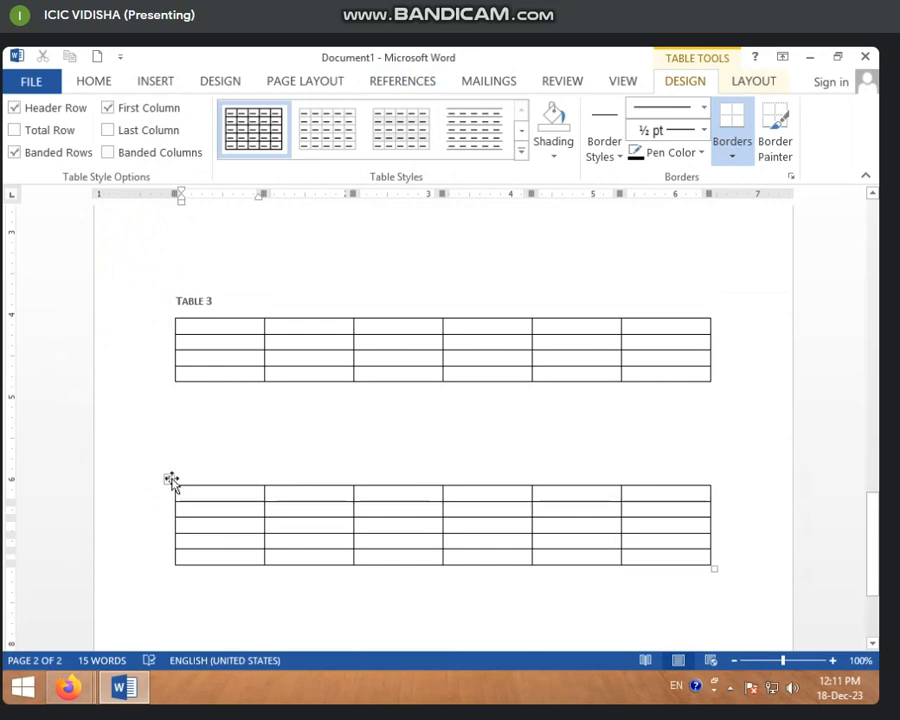
Step: Select the whole new table below Table 3 and insert the caption "Table 4" above it
{"action": "left_click", "coordinate": [170, 479]}
{"action": "right_click", "coordinate": [170, 479]}
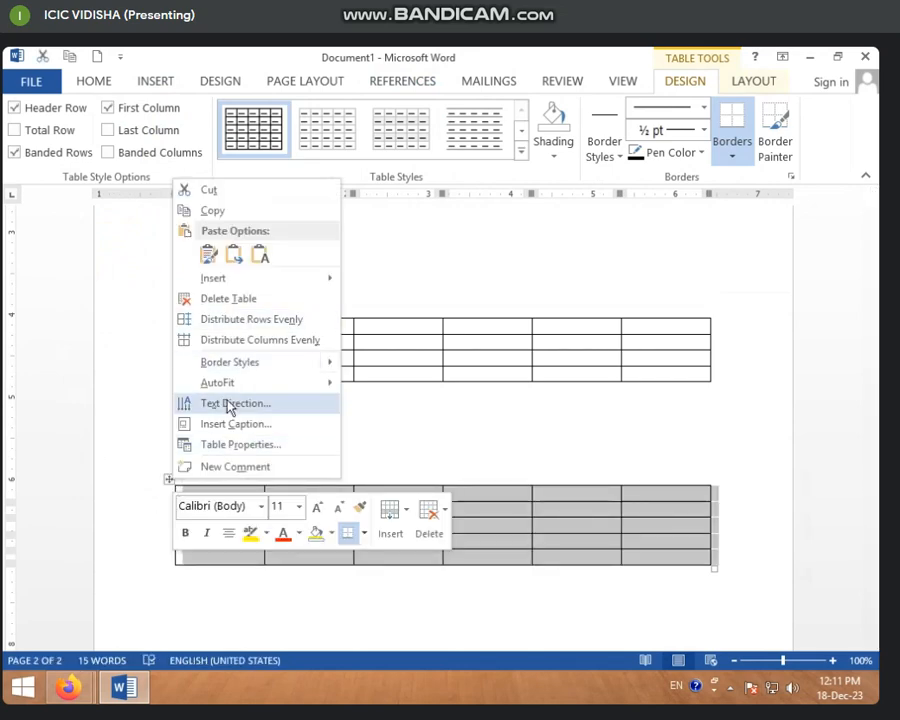
{"action": "left_click", "coordinate": [234, 424]}
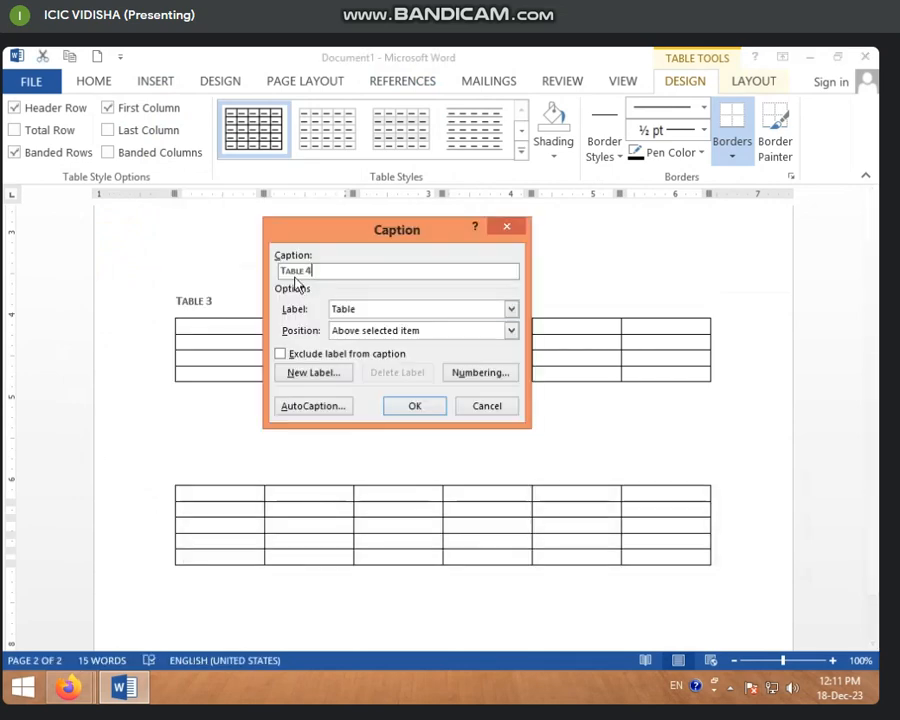
{"action": "left_click", "coordinate": [404, 406]}
Step: Update the entire table of figures at the start of the document, not only its page numbers
{"action": "scroll", "coordinate": [380, 474], "scroll_direction": "up", "scroll_amount": 10}
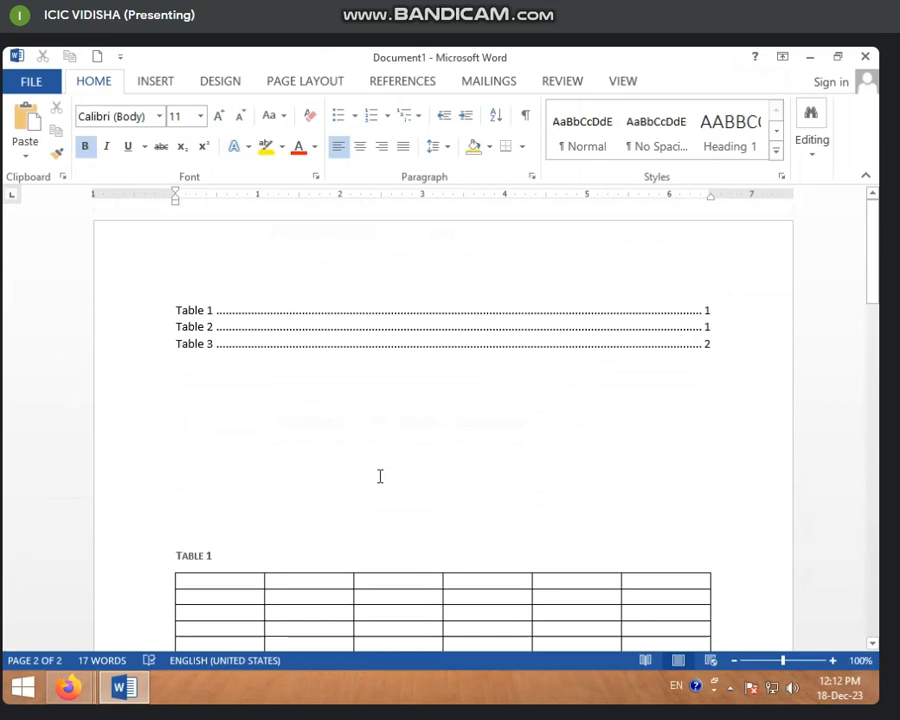
{"action": "left_click", "coordinate": [261, 321]}
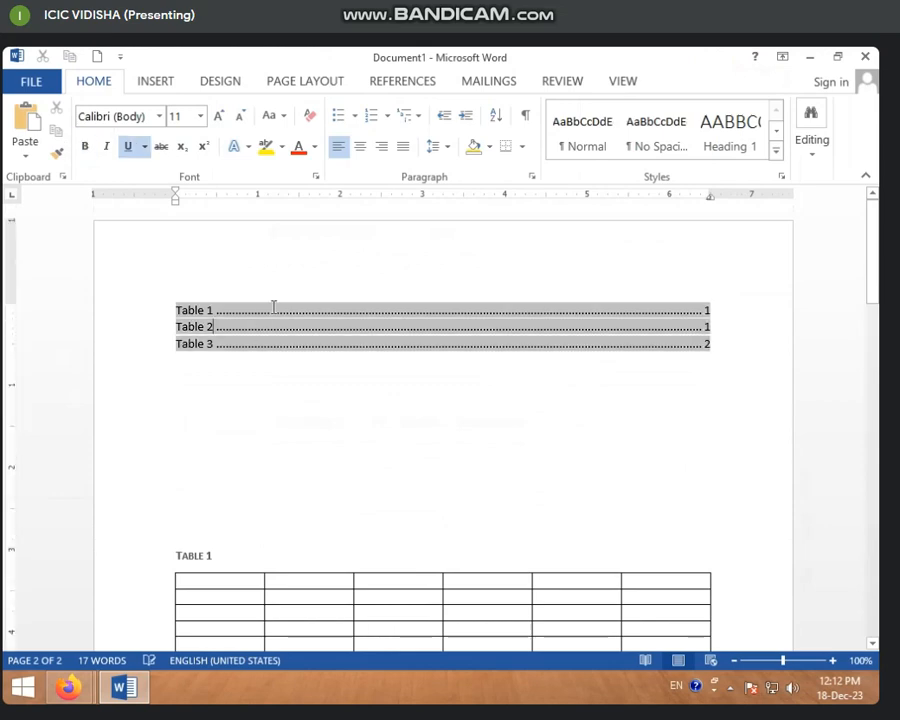
{"action": "left_click", "coordinate": [402, 82]}
{"action": "left_click", "coordinate": [593, 133]}
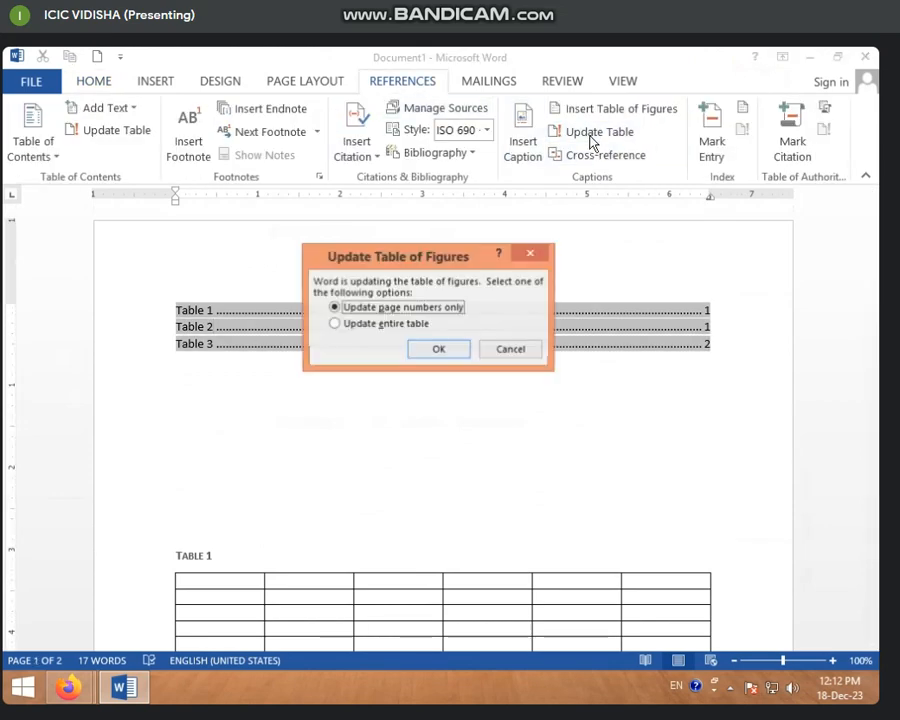
{"action": "left_click", "coordinate": [380, 325]}
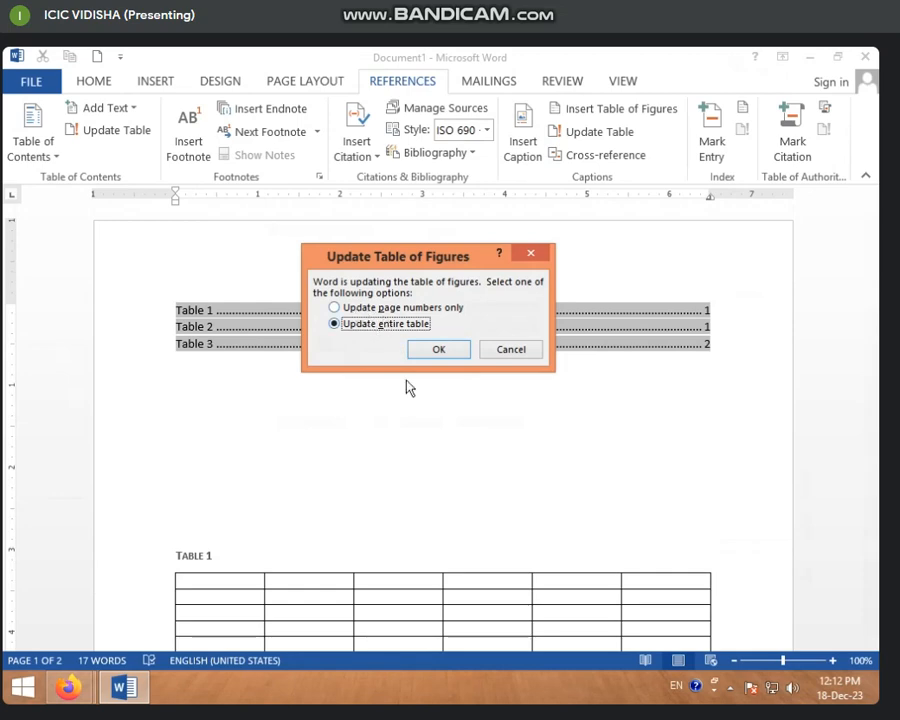
{"action": "left_click", "coordinate": [434, 352]}
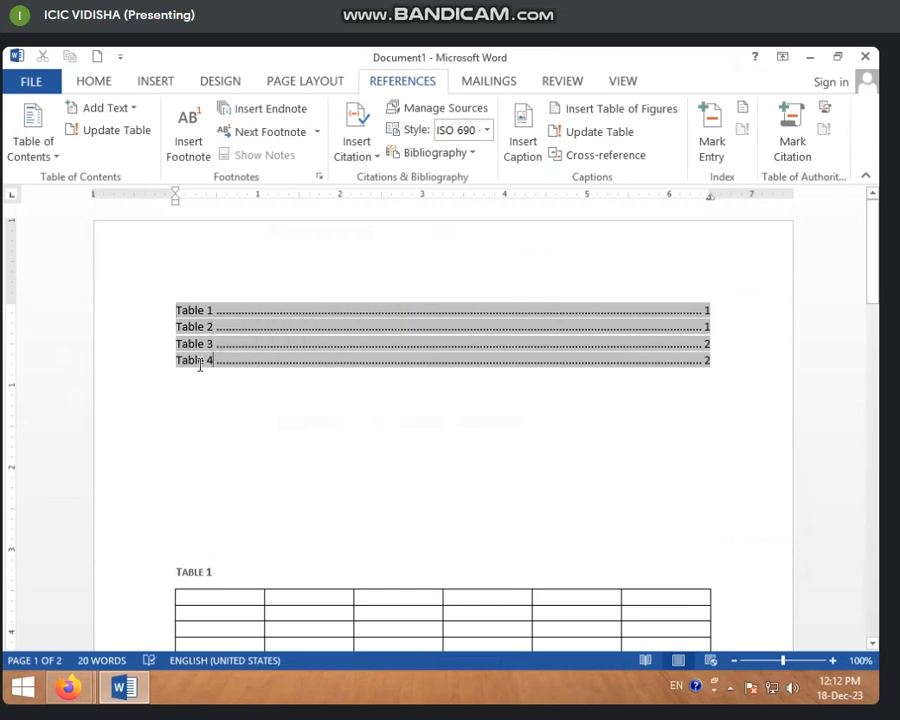
Step: Follow the list's Table 4 entry to its caption and return to the table of figures
{"action": "left_click", "coordinate": [200, 362], "text": "ctrl"}
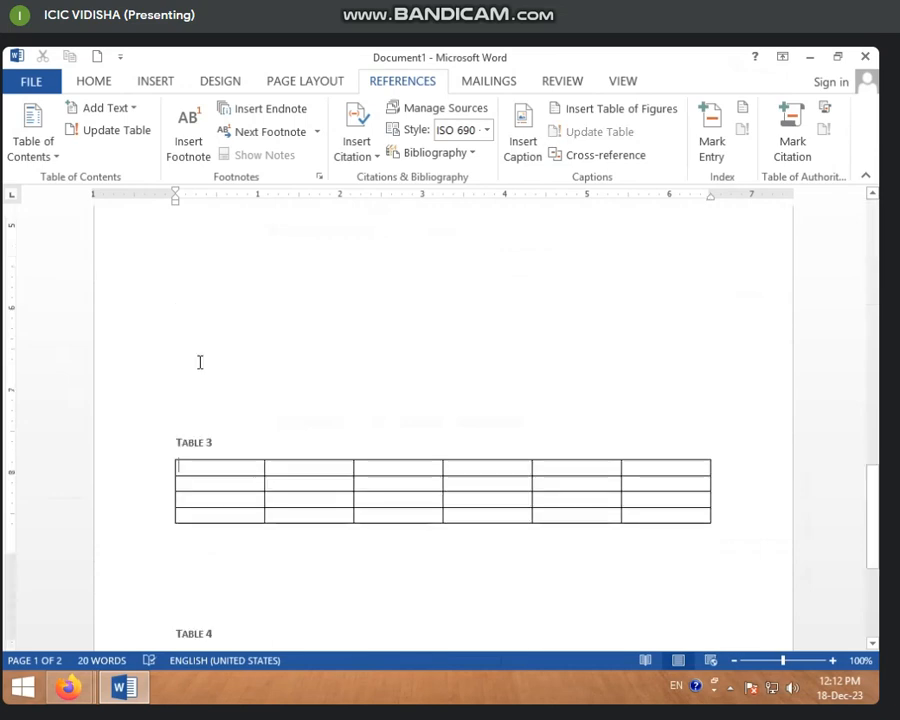
{"action": "scroll", "coordinate": [249, 346], "scroll_direction": "up", "scroll_amount": 10}
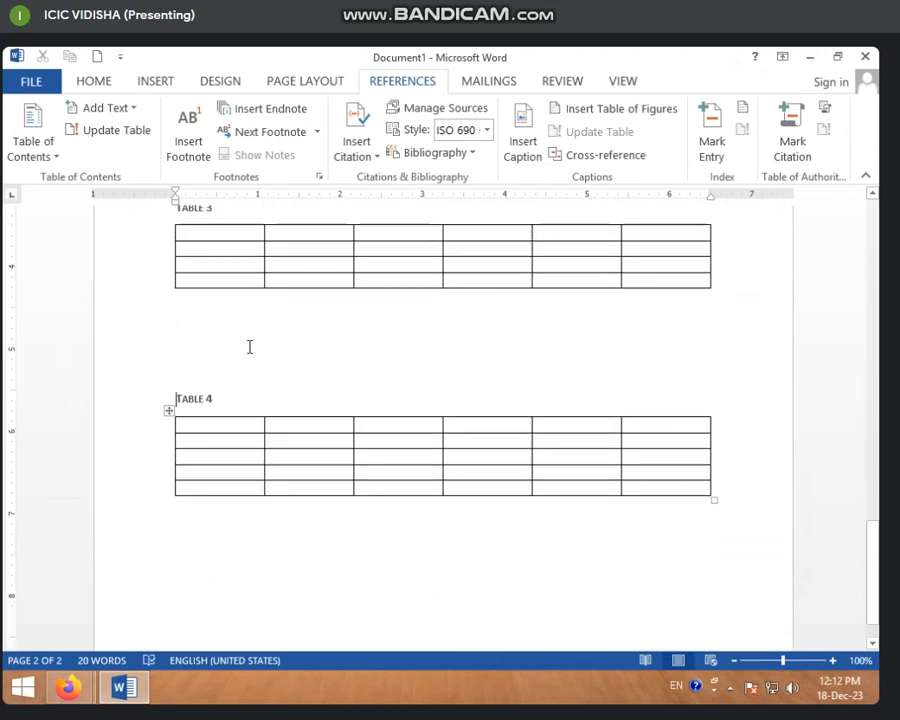
{"action": "scroll", "coordinate": [249, 346], "scroll_direction": "up", "scroll_amount": 8}
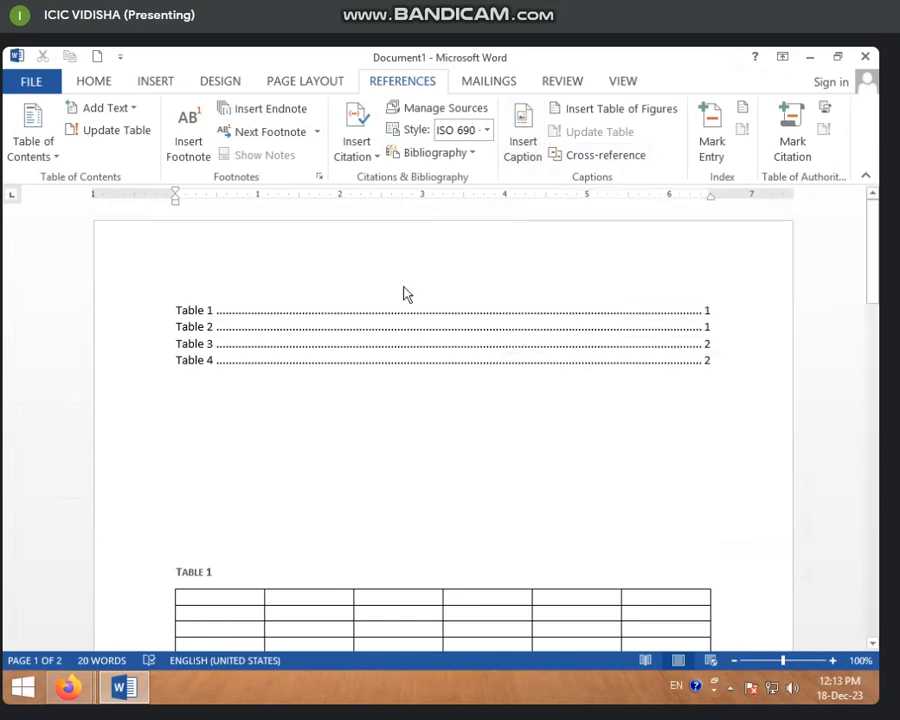
Step: Delete the document's entire content, including the table of figures and all captioned tables
{"action": "key", "text": "ctrl+a"}
{"action": "key", "text": "Delete"}
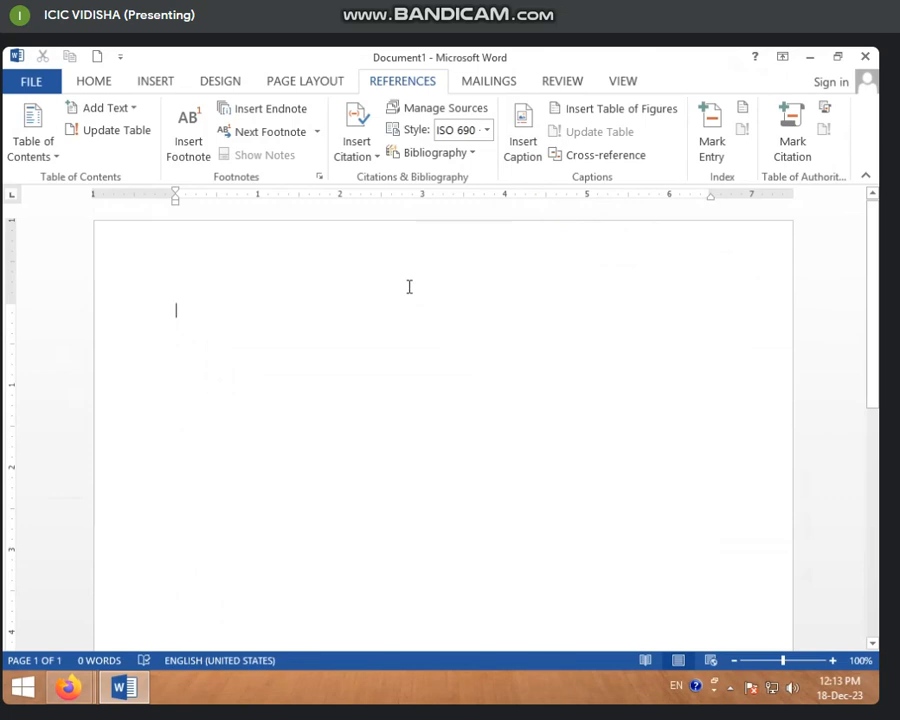
Step: Open the Cross-reference dialog, view the available reference types and close it without inserting anything
{"action": "left_click", "coordinate": [590, 155]}
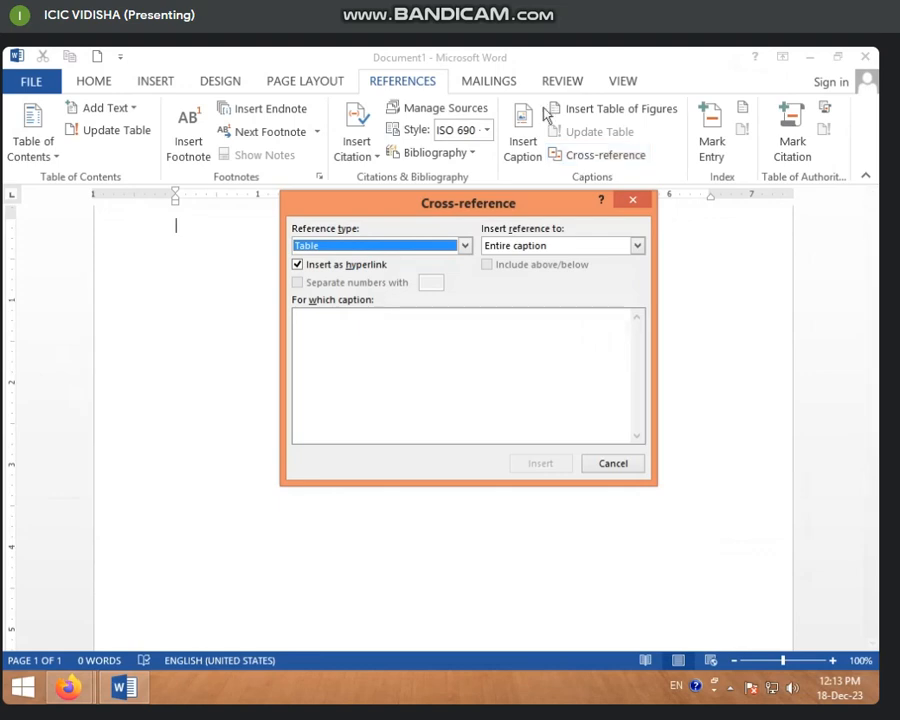
{"action": "left_click", "coordinate": [150, 81]}
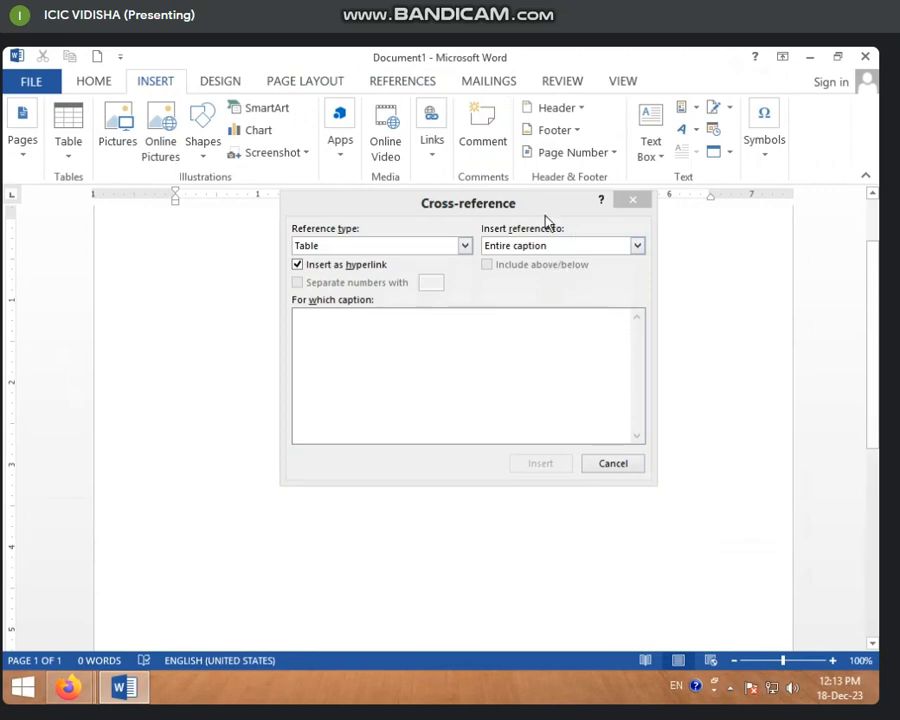
{"action": "left_click", "coordinate": [634, 201]}
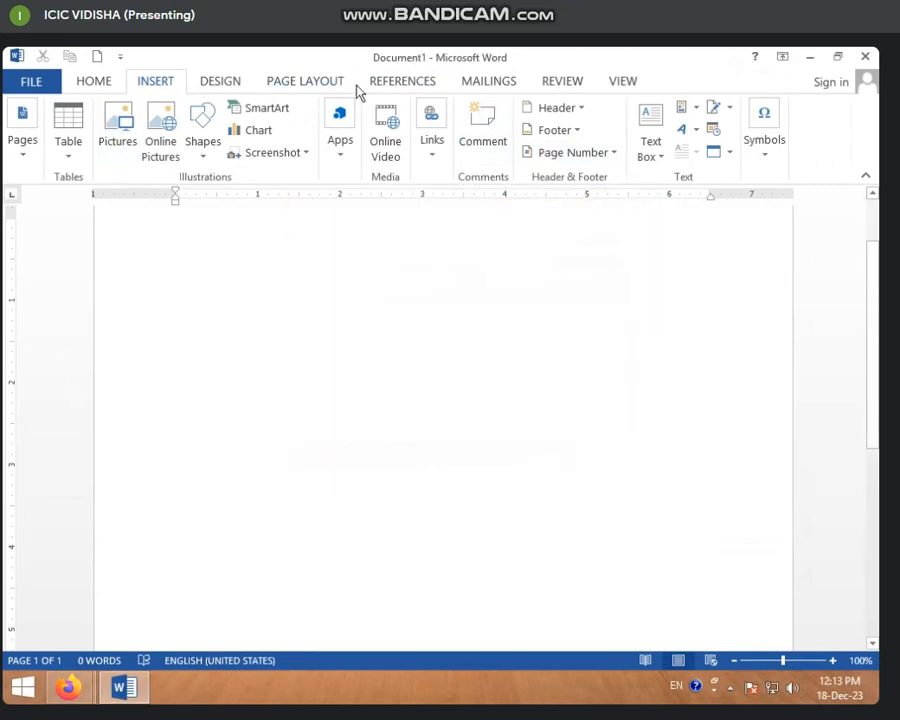
{"action": "left_click", "coordinate": [396, 81]}
{"action": "left_click", "coordinate": [566, 158]}
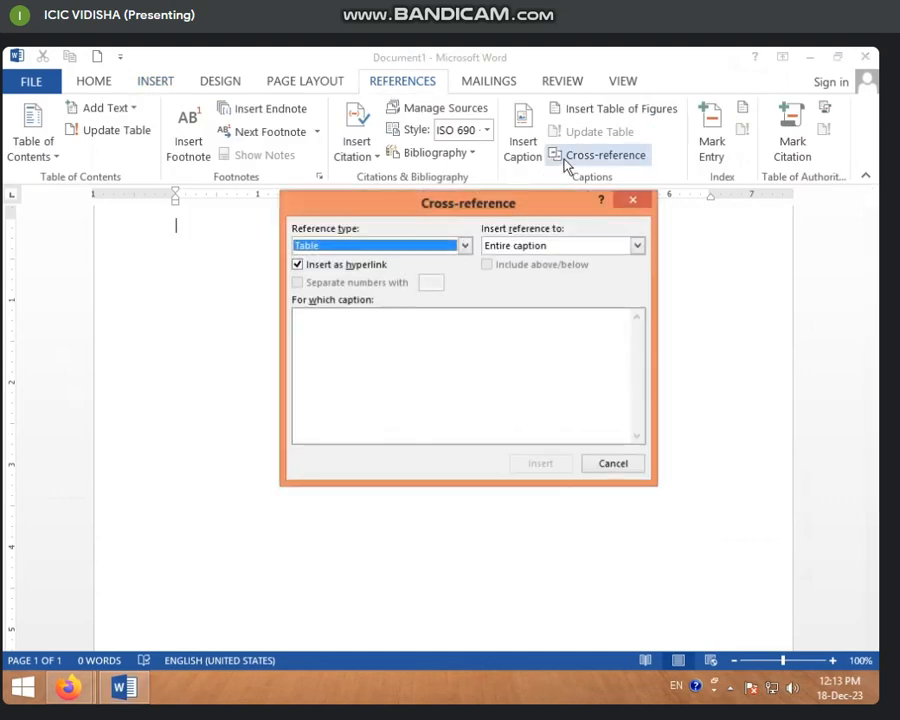
{"action": "left_click", "coordinate": [465, 246]}
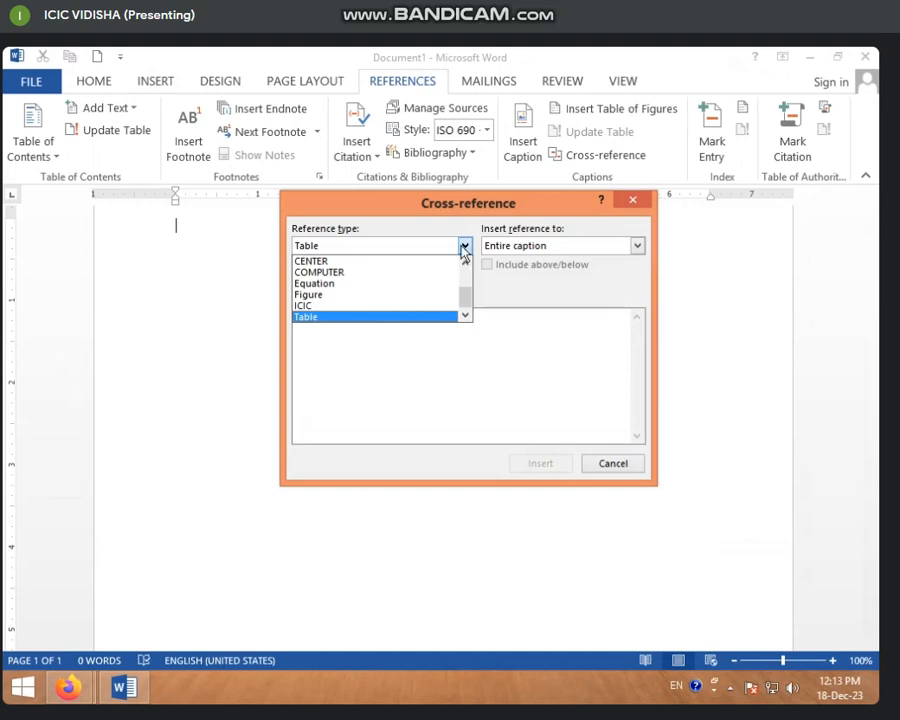
{"action": "left_click", "coordinate": [644, 205]}
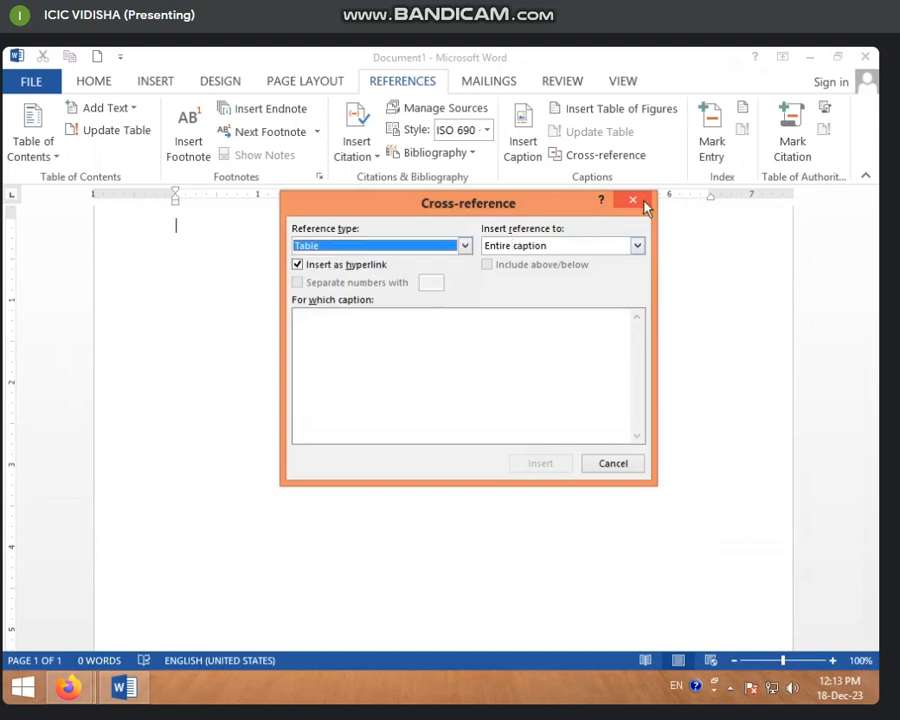
{"action": "left_click", "coordinate": [643, 204]}
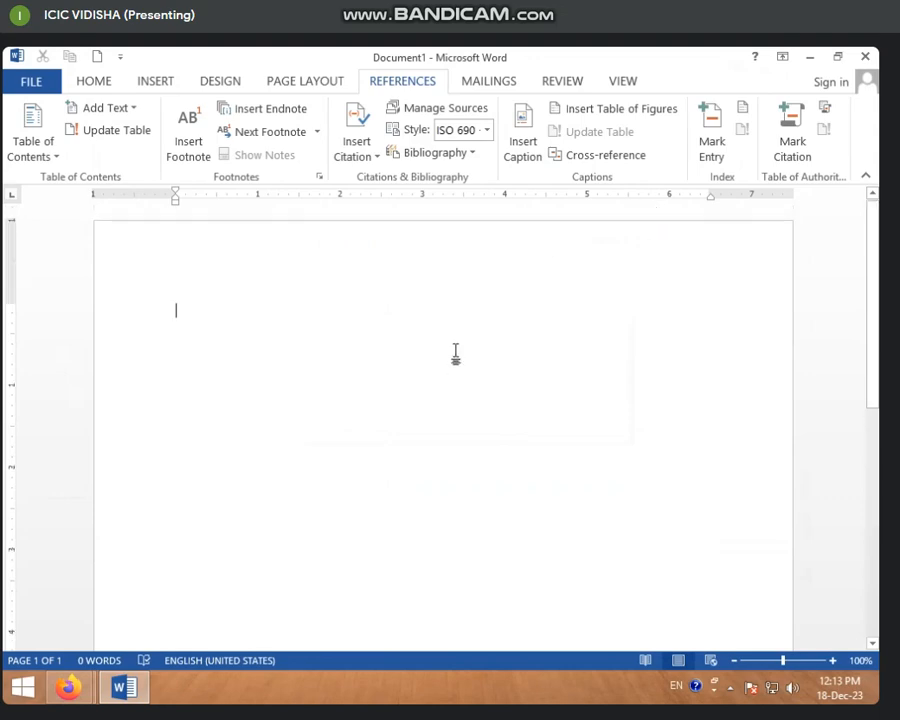
Step: Fill the empty document with sample paragraphs using =RAND()
{"action": "type", "text": "=RAND"}
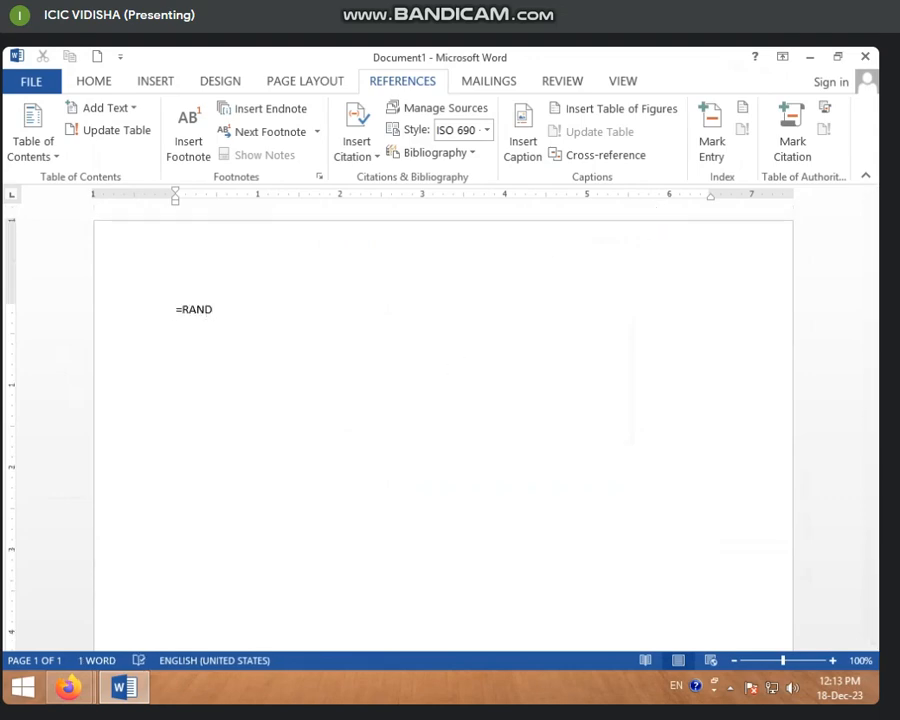
{"action": "type", "text": "()"}
{"action": "key", "text": "Return"}
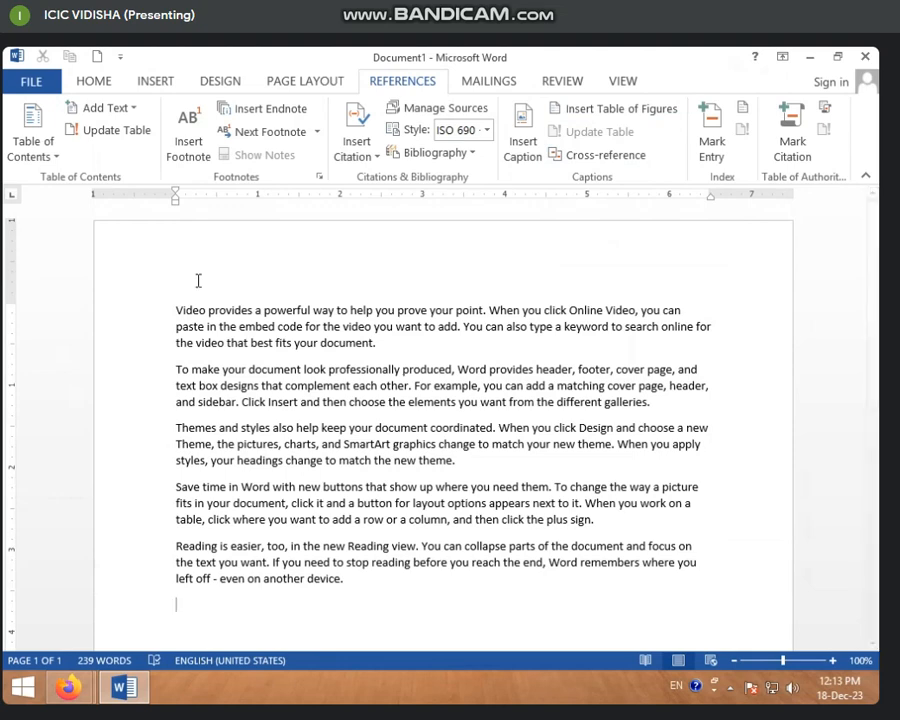
{"action": "left_click", "coordinate": [417, 354]}
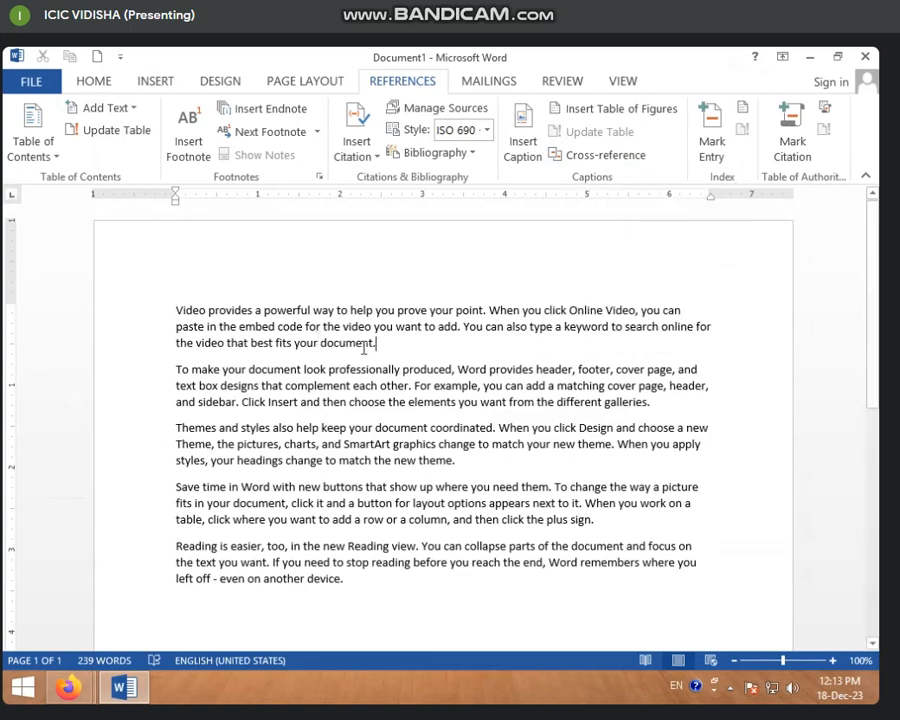
{"action": "left_click", "coordinate": [588, 166]}
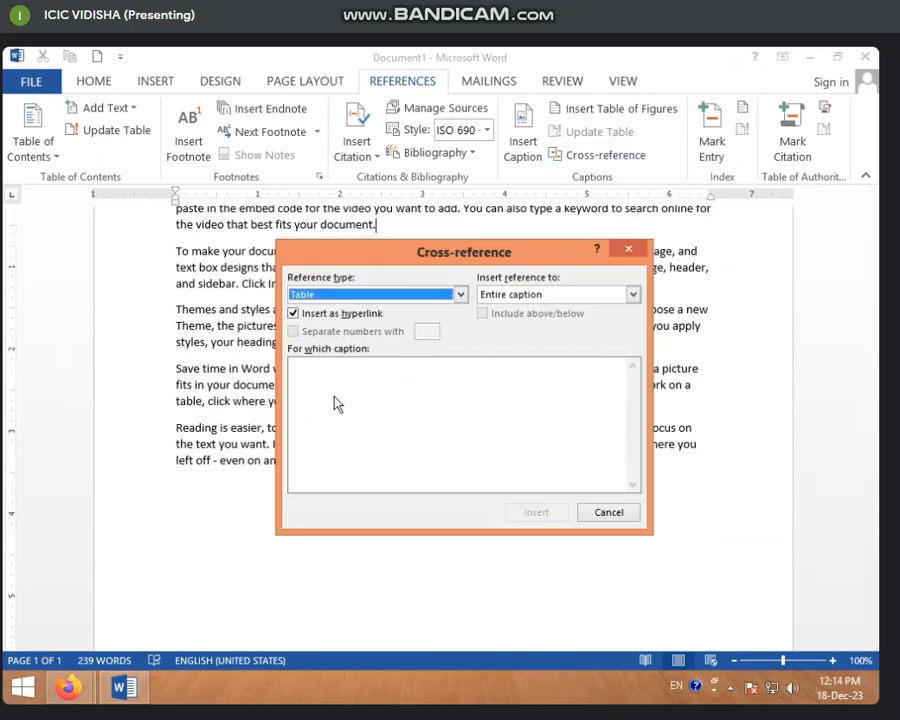
{"action": "left_click", "coordinate": [603, 511]}
Step: Insert a table with 5 columns and 5 rows on the empty line below the last paragraph
{"action": "left_click", "coordinate": [370, 480]}
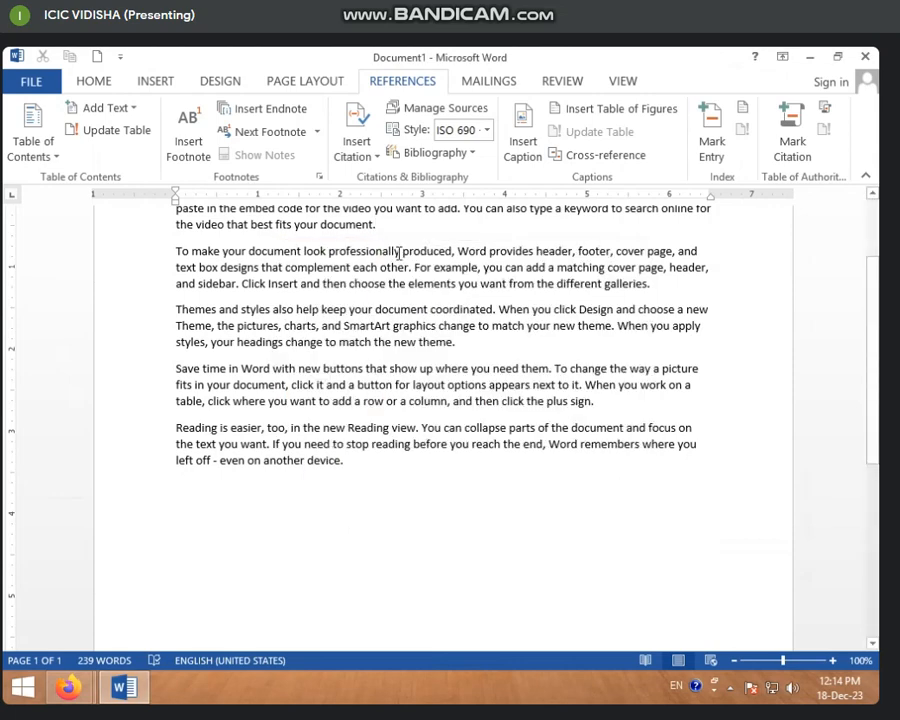
{"action": "left_click", "coordinate": [150, 84]}
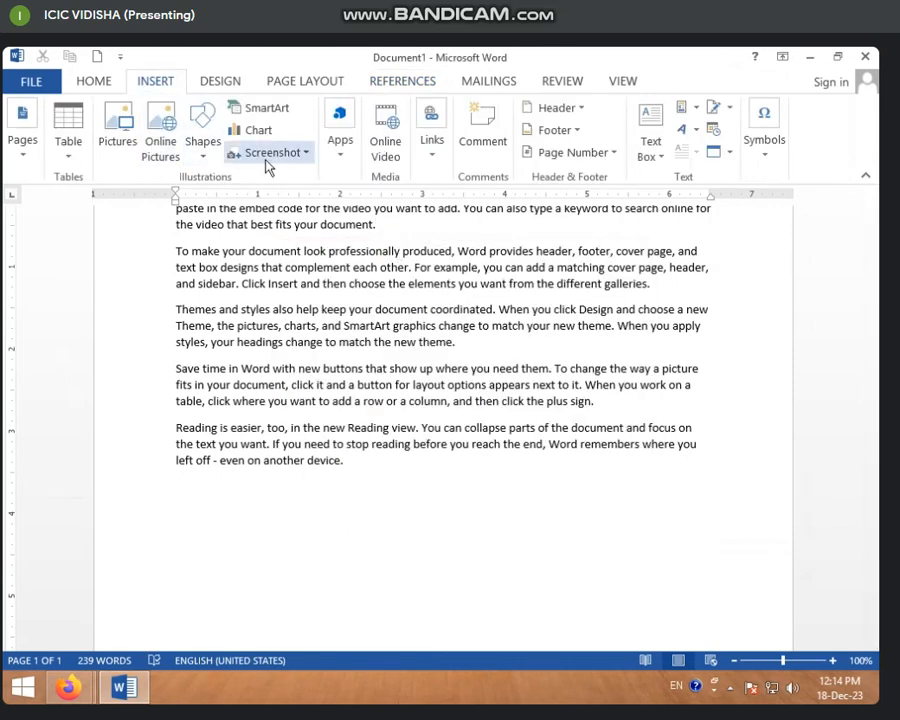
{"action": "left_click", "coordinate": [68, 145]}
{"action": "left_click", "coordinate": [157, 295]}
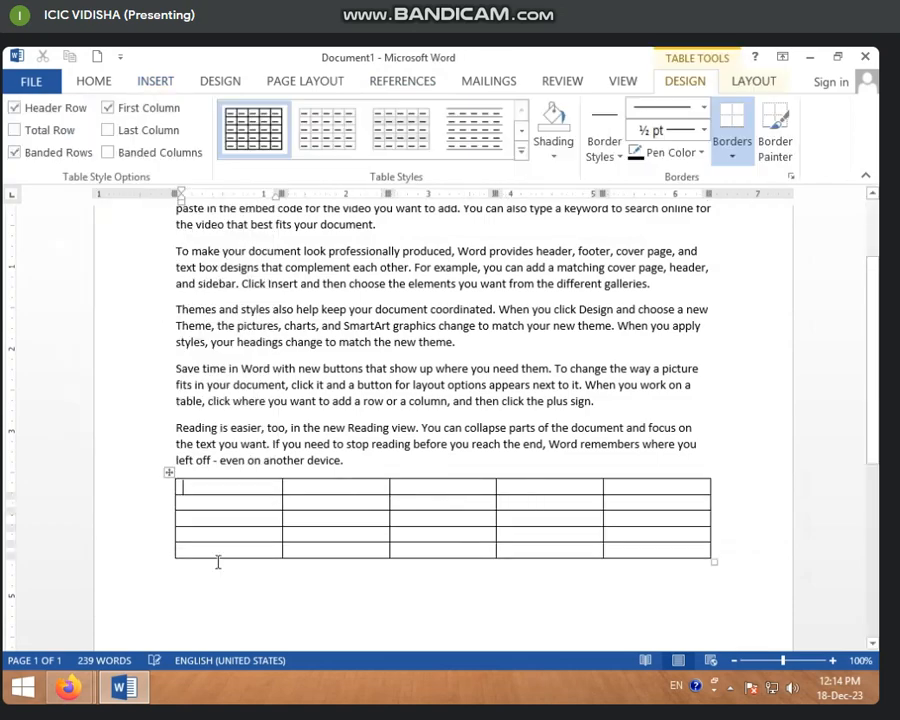
Step: Select the whole new table and insert the caption "Table 1" above it
{"action": "left_click", "coordinate": [170, 472]}
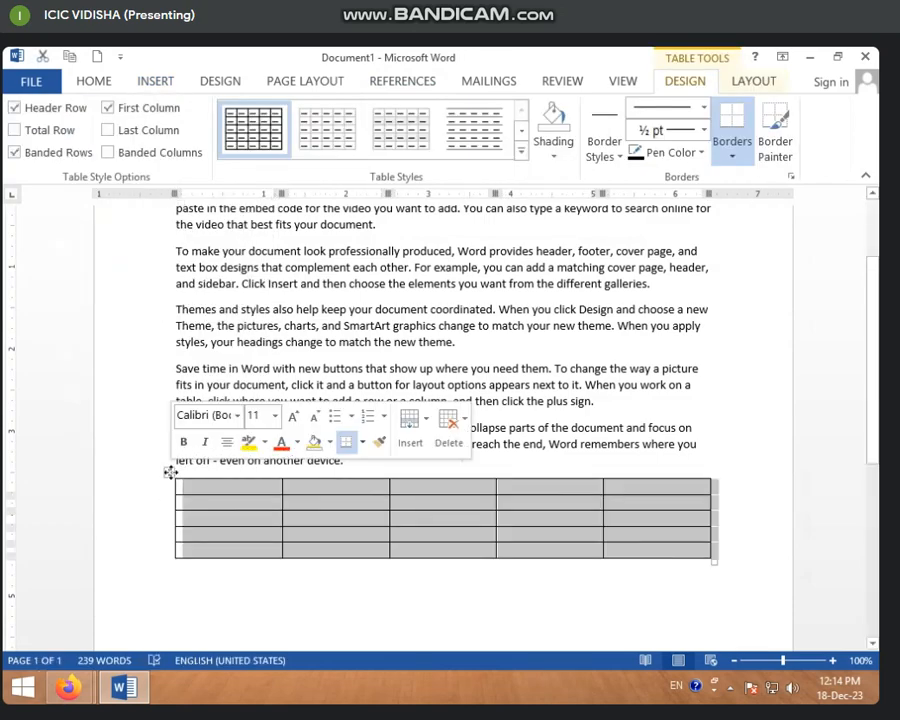
{"action": "right_click", "coordinate": [170, 472]}
{"action": "left_click", "coordinate": [236, 418]}
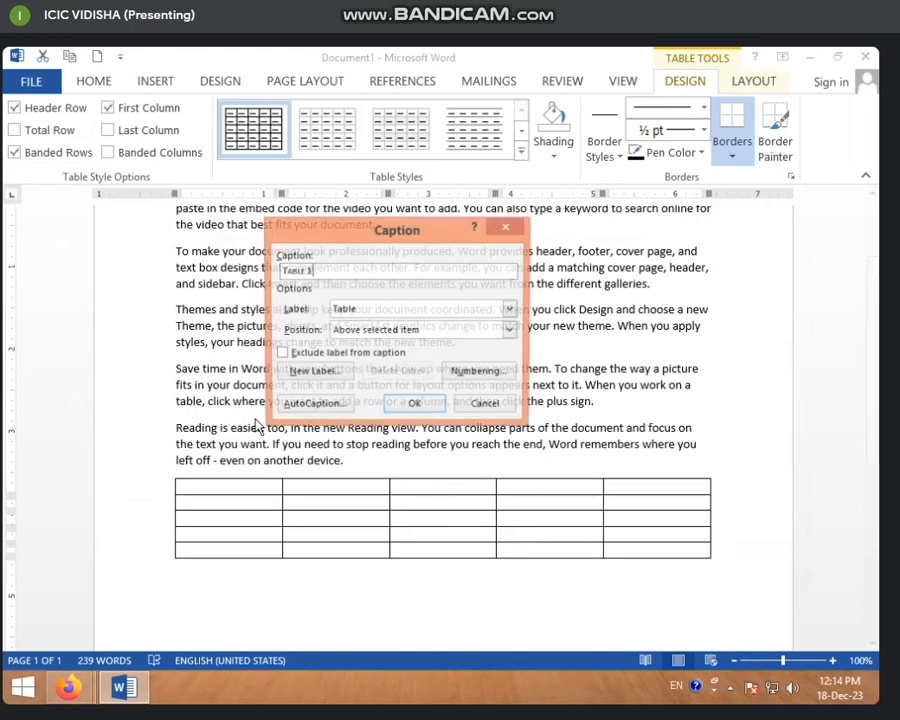
{"action": "left_click", "coordinate": [412, 402]}
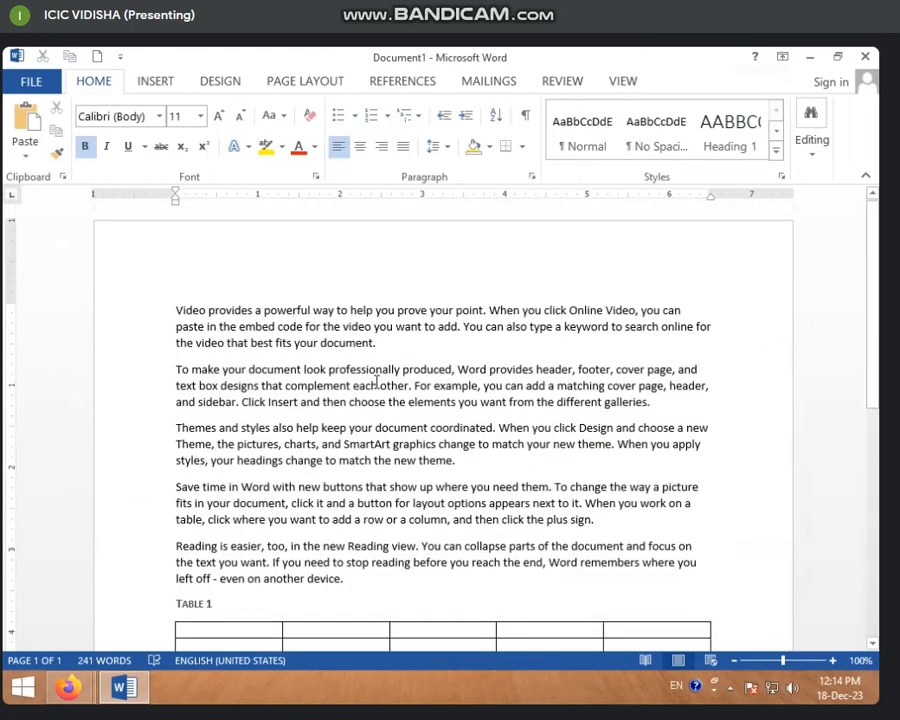
Step: Insert a hyperlinked cross-reference to the entire Table 1 caption, after a space, at the end of the third paragraph
{"action": "left_click", "coordinate": [477, 463]}
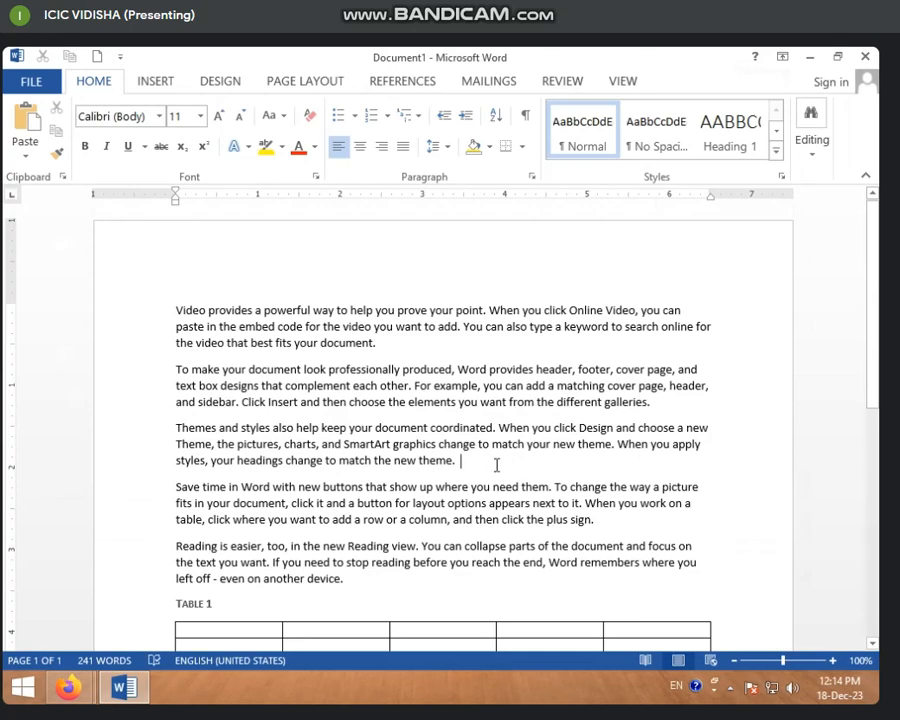
{"action": "scroll", "coordinate": [496, 465], "scroll_direction": "down", "scroll_amount": 3}
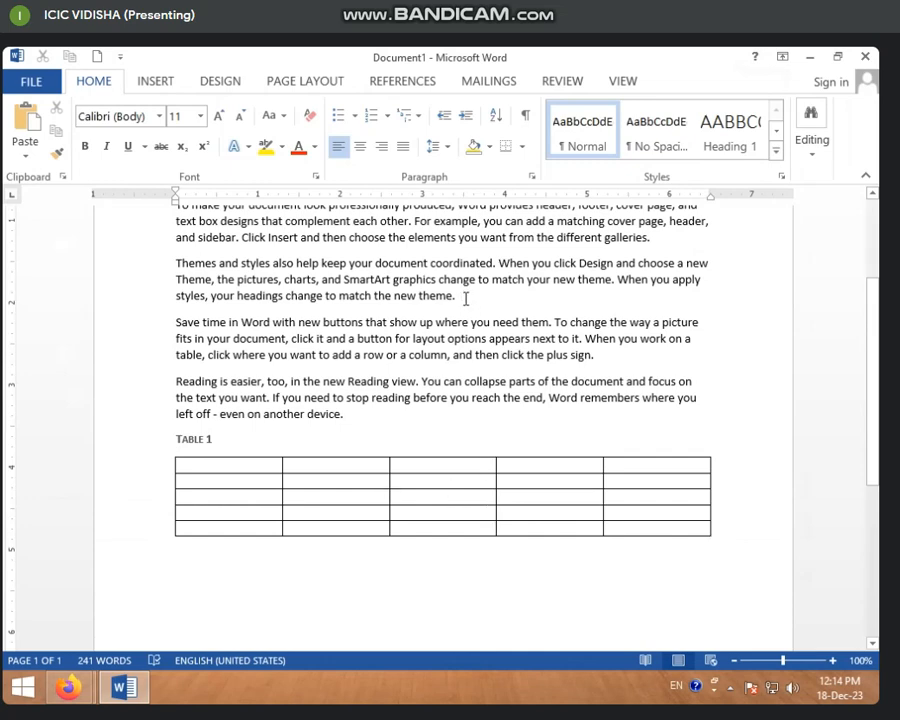
{"action": "left_click", "coordinate": [405, 82]}
{"action": "left_click", "coordinate": [577, 156]}
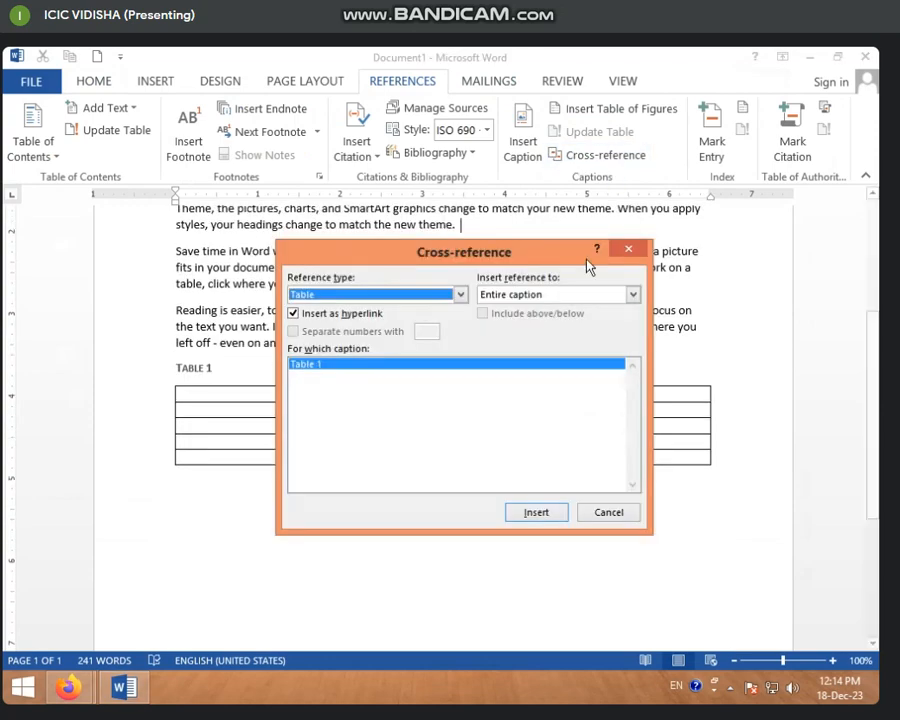
{"action": "left_click", "coordinate": [386, 300]}
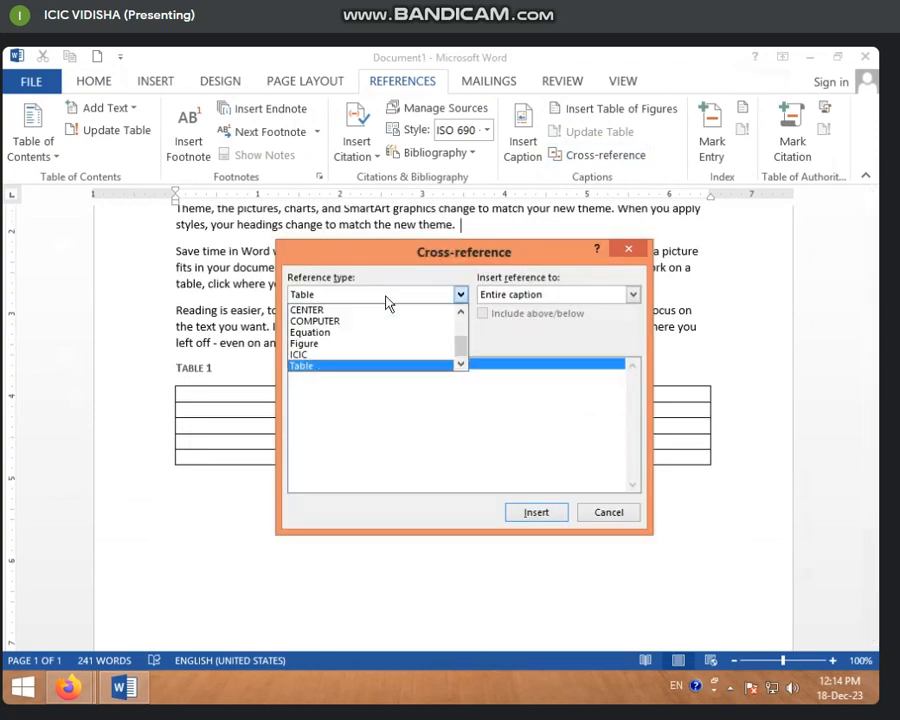
{"action": "left_click", "coordinate": [386, 300]}
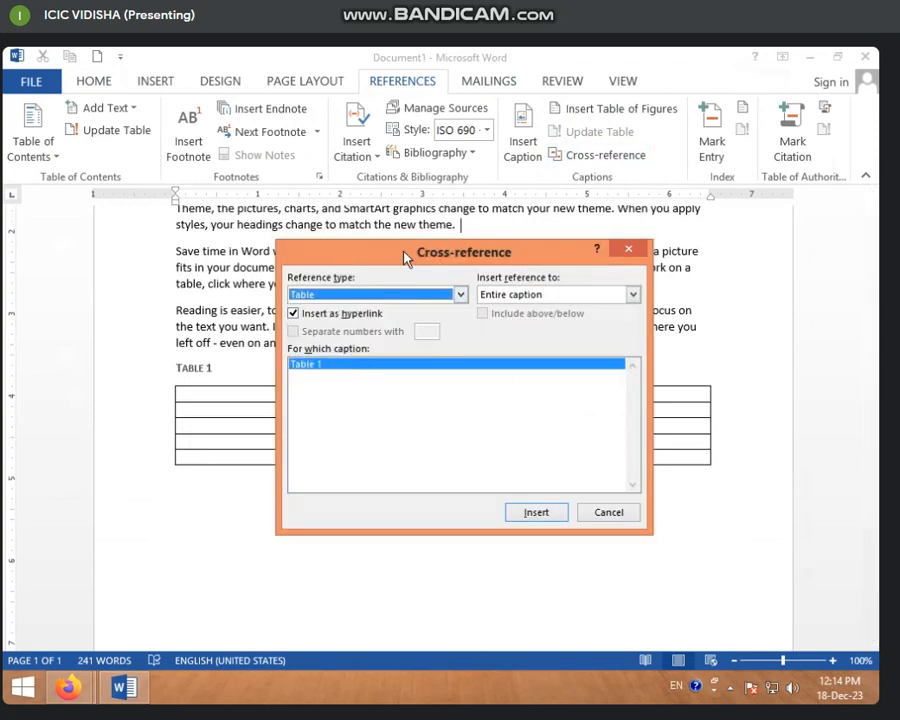
{"action": "left_click_drag", "start_coordinate": [408, 255], "coordinate": [125, 235]}
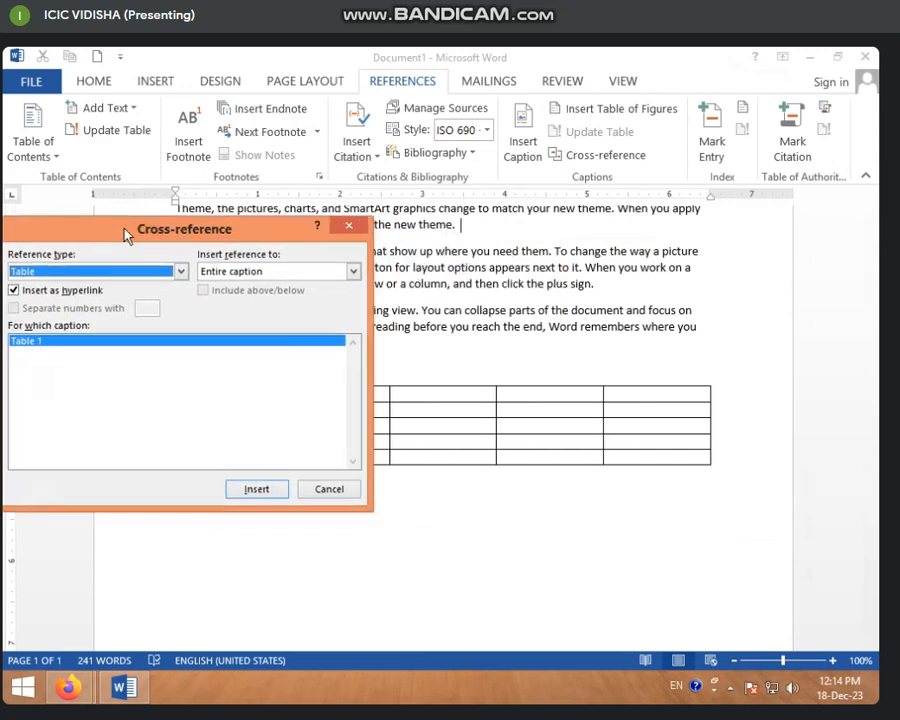
{"action": "left_click", "coordinate": [479, 228]}
{"action": "left_click", "coordinate": [148, 371]}
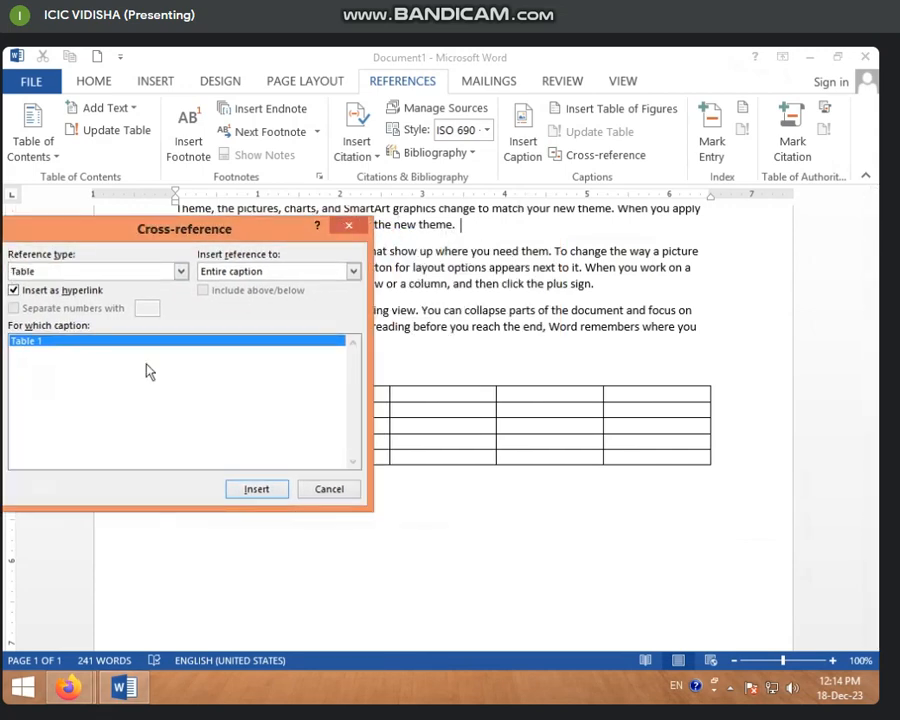
{"action": "left_click", "coordinate": [265, 492]}
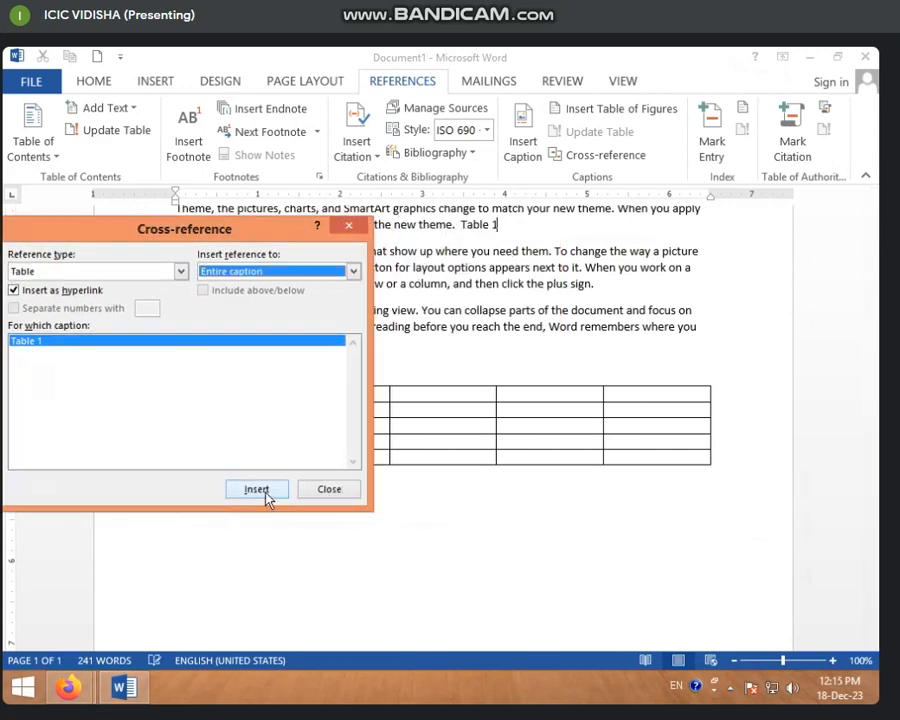
{"action": "left_click", "coordinate": [351, 228]}
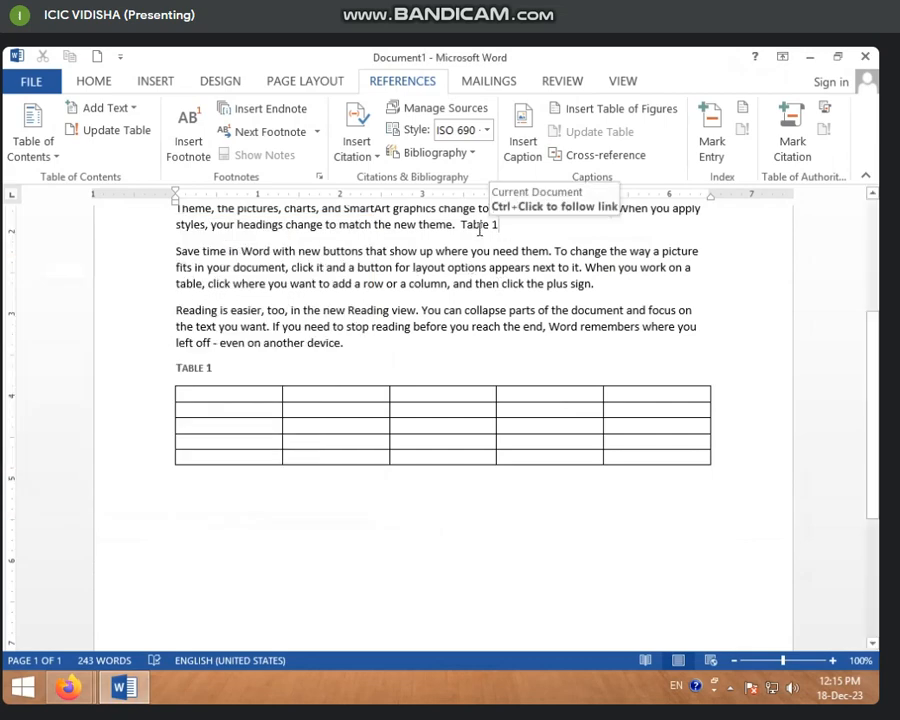
Step: Follow the Table 1 cross-reference to its caption and compare its place in the text with the table
{"action": "left_click", "coordinate": [479, 230], "text": "ctrl"}
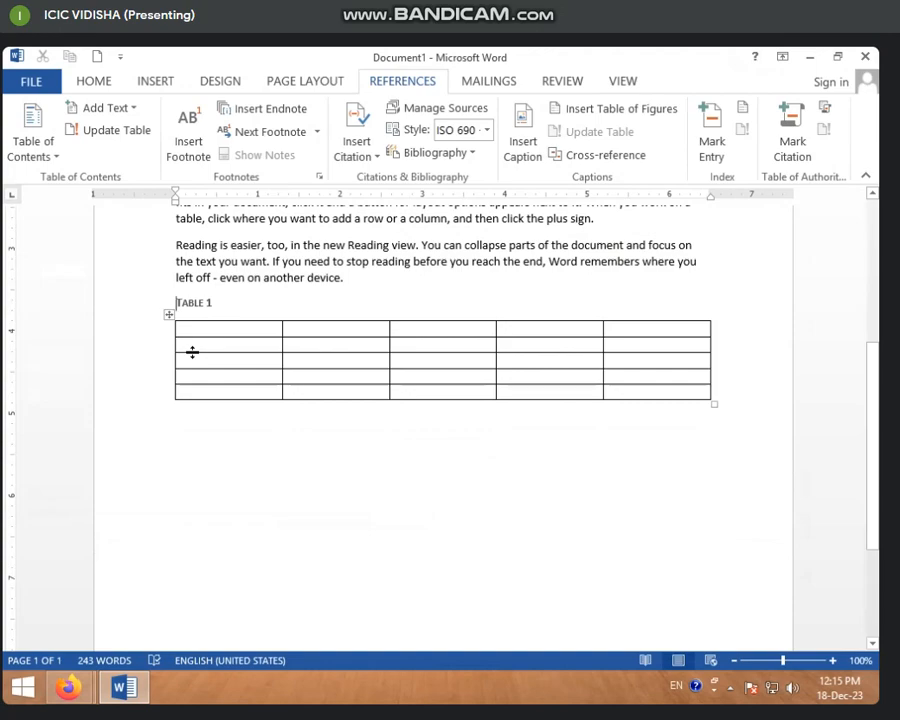
{"action": "scroll", "coordinate": [270, 375], "scroll_direction": "up", "scroll_amount": 6}
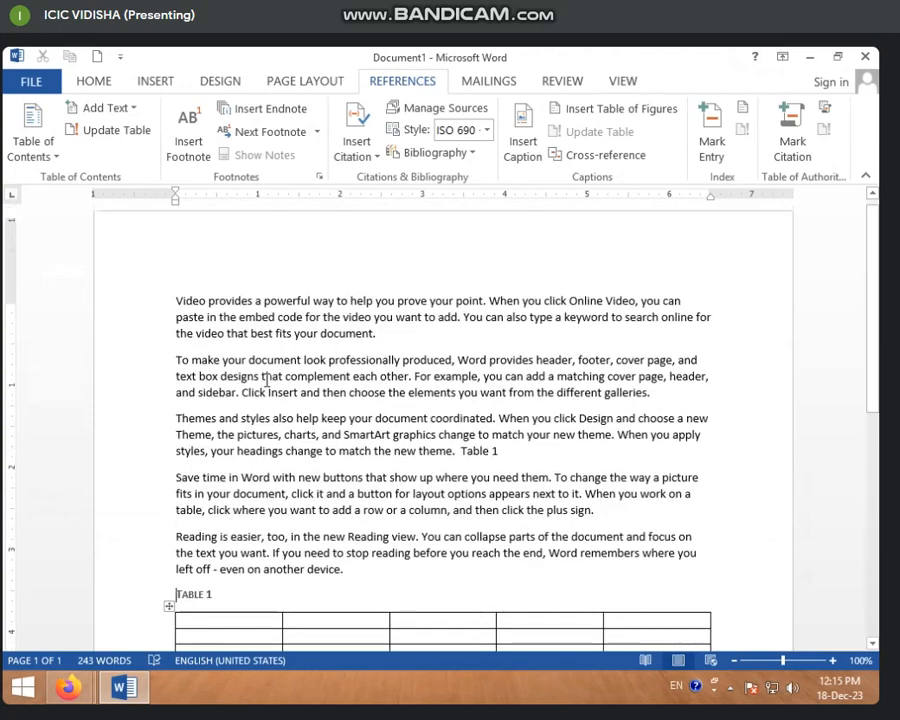
{"action": "left_click", "coordinate": [424, 348]}
{"action": "scroll", "coordinate": [436, 400], "scroll_direction": "down", "scroll_amount": 2}
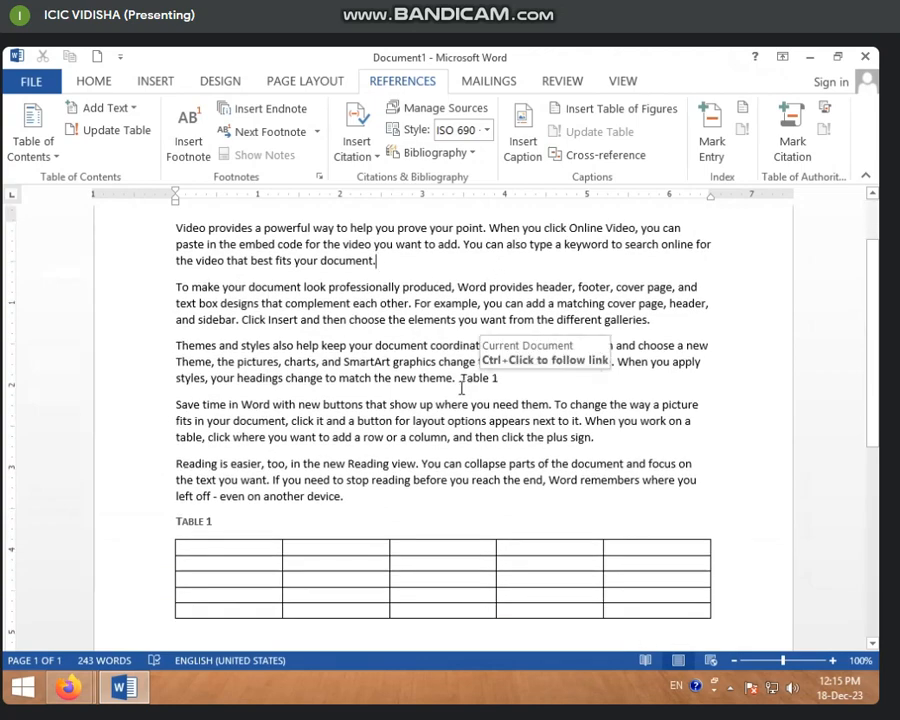
{"action": "scroll", "coordinate": [461, 388], "scroll_direction": "down", "scroll_amount": 5}
{"action": "scroll", "coordinate": [342, 440], "scroll_direction": "up", "scroll_amount": 3}
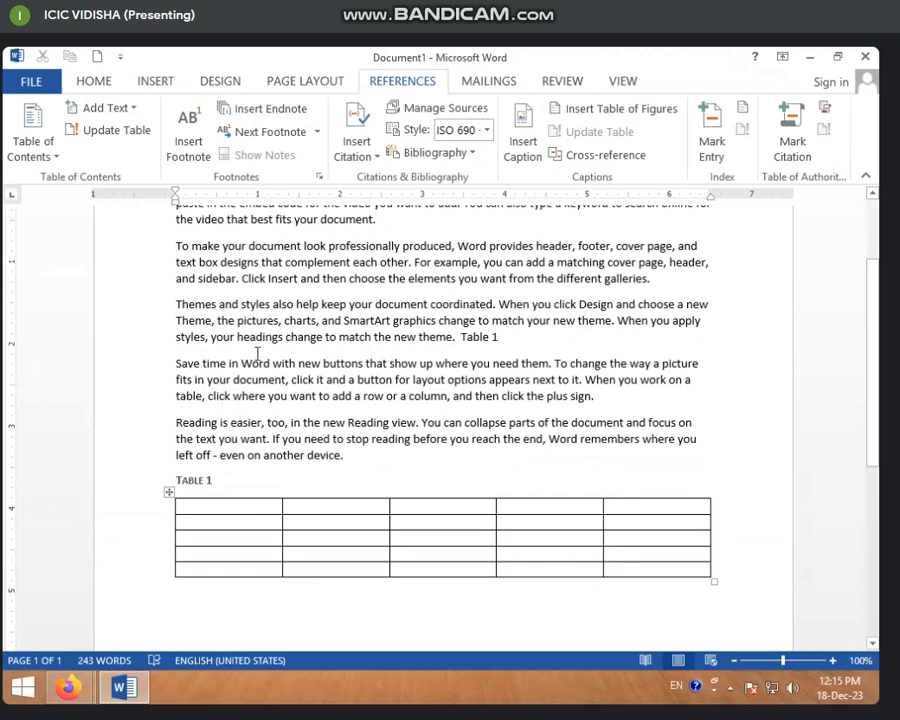
Step: Add a new line reading "COMPUTER " below the second paragraph
{"action": "left_click", "coordinate": [655, 278]}
{"action": "key", "text": "Return"}
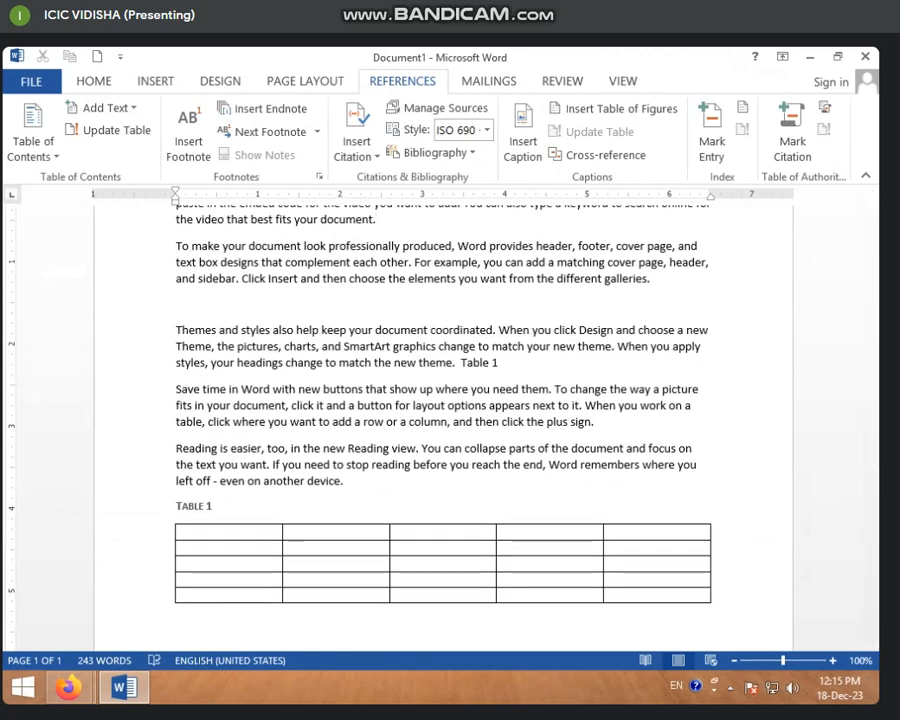
{"action": "type", "text": "COMPUTER"}
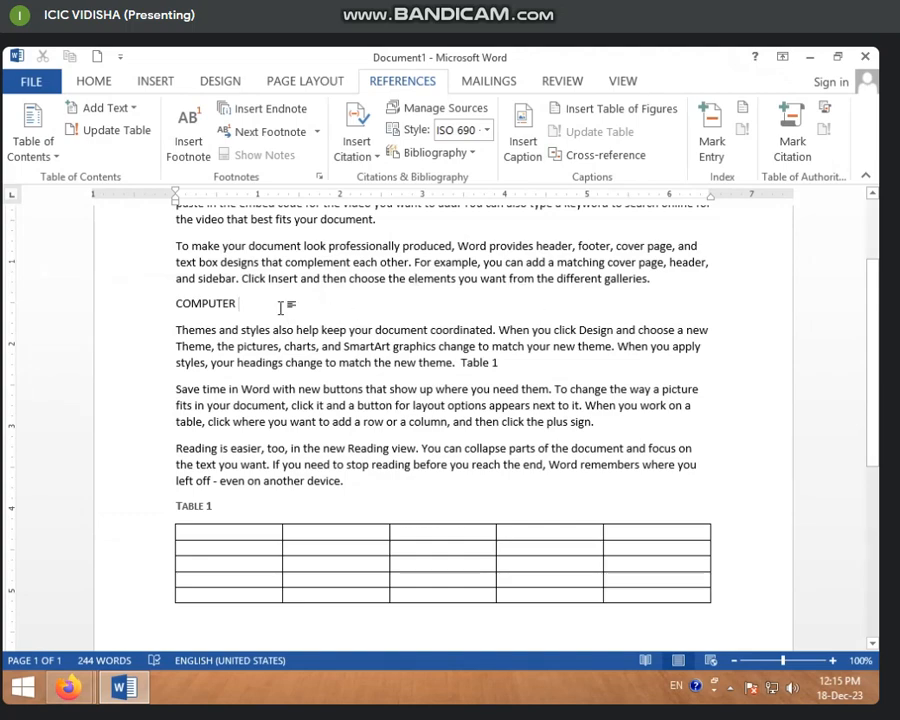
Step: Generate random sample paragraphs with =RAND() on a new line below the Table 1 table
{"action": "scroll", "coordinate": [321, 346], "scroll_direction": "down", "scroll_amount": 6}
{"action": "scroll", "coordinate": [319, 480], "scroll_direction": "up", "scroll_amount": 3}
{"action": "scroll", "coordinate": [317, 523], "scroll_direction": "down", "scroll_amount": 1}
{"action": "left_click", "coordinate": [288, 524]}
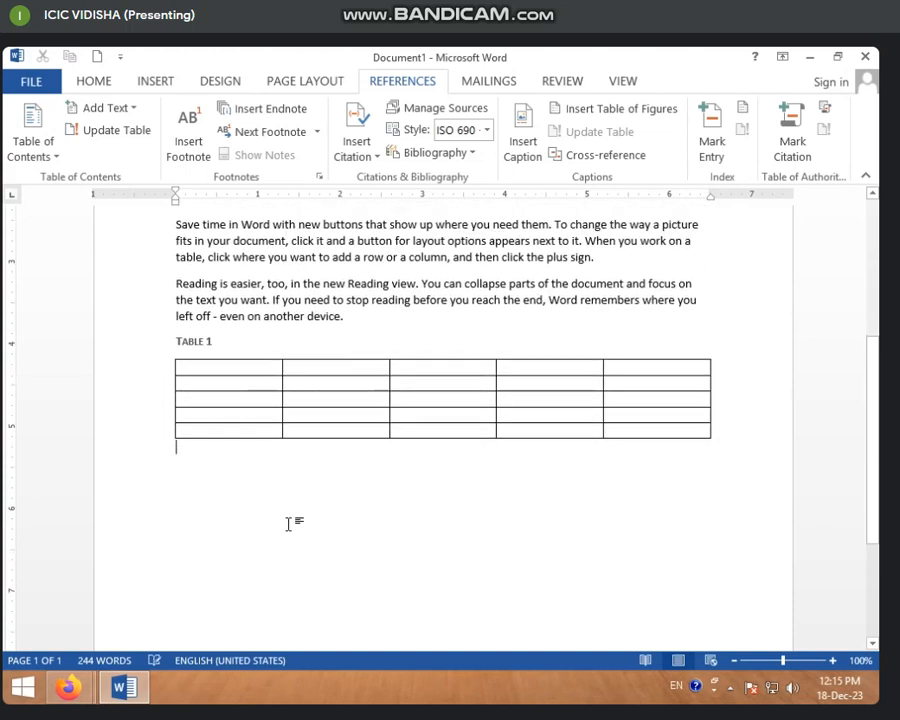
{"action": "key", "text": "Return"}
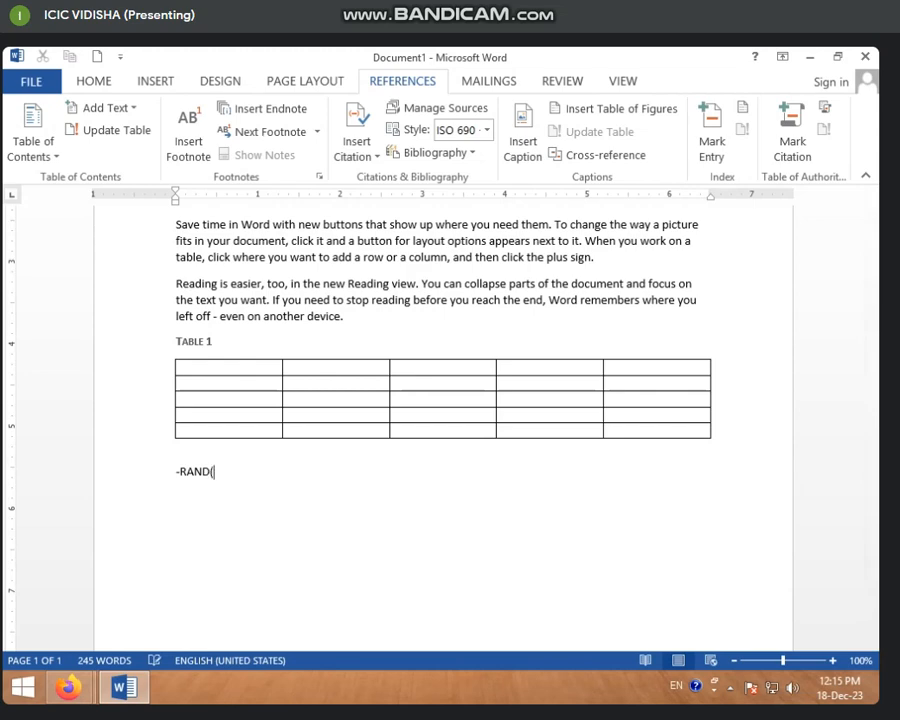
{"action": "type", "text": "-RAND()"}
{"action": "key", "text": "Return"}
{"action": "key", "text": "BackSpace"}
{"action": "key", "text": "BackSpace"}
{"action": "key", "text": "BackSpace"}
{"action": "key", "text": "BackSpace"}
{"action": "key", "text": "BackSpace"}
{"action": "key", "text": "BackSpace"}
{"action": "type", "text": "-"}
{"action": "key", "text": "Return"}
Step: Examine where the COMPUTER line sits relative to the new sample paragraphs below the table
{"action": "scroll", "coordinate": [106, 500], "scroll_direction": "up", "scroll_amount": 2}
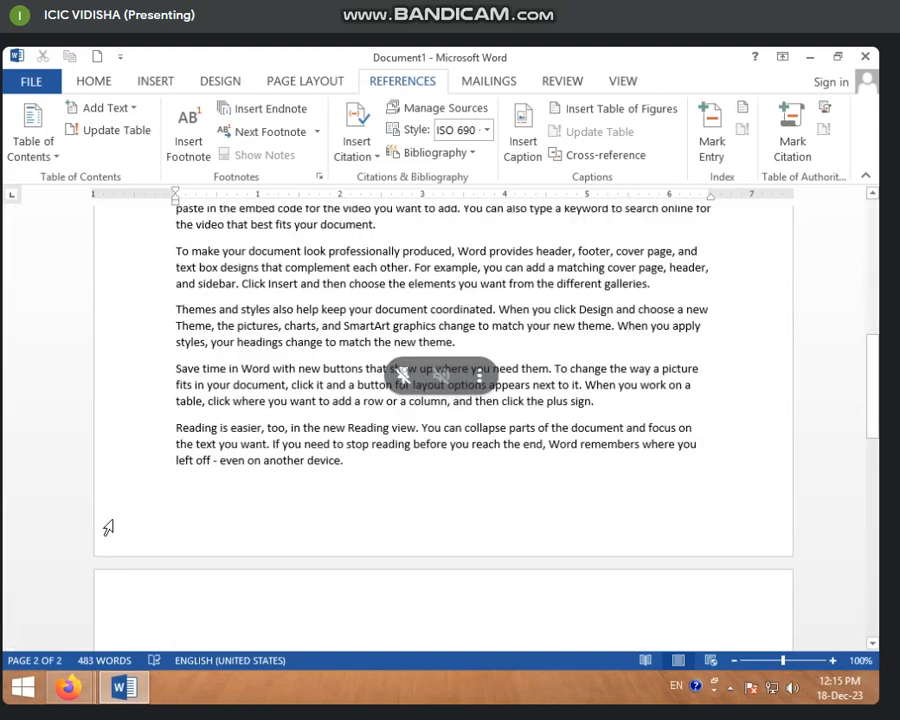
{"action": "scroll", "coordinate": [106, 536], "scroll_direction": "up", "scroll_amount": 2}
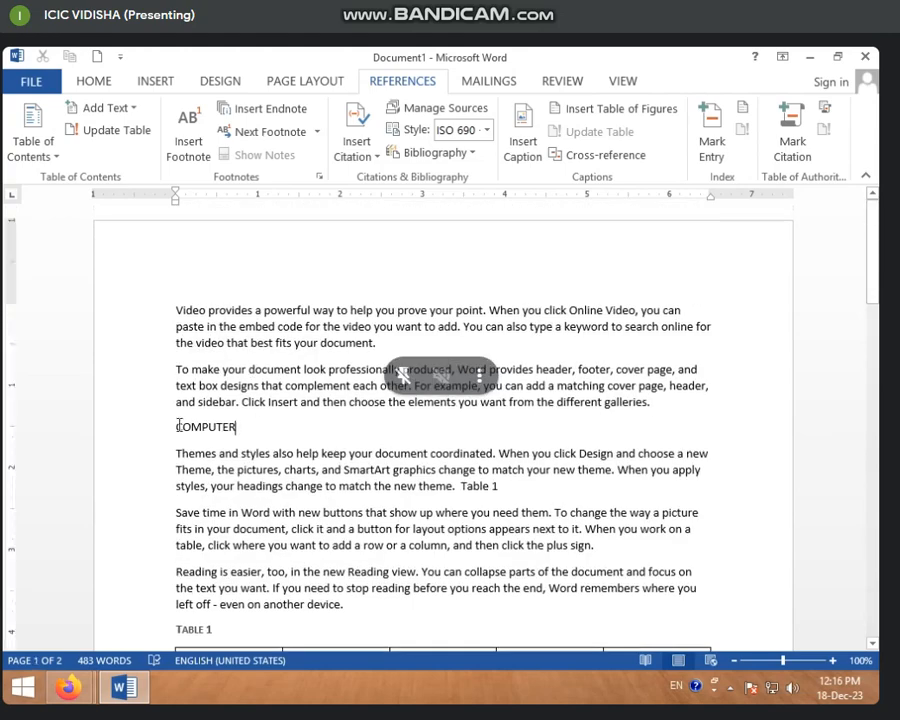
{"action": "scroll", "coordinate": [235, 521], "scroll_direction": "down", "scroll_amount": 2}
{"action": "scroll", "coordinate": [235, 521], "scroll_direction": "down", "scroll_amount": 6}
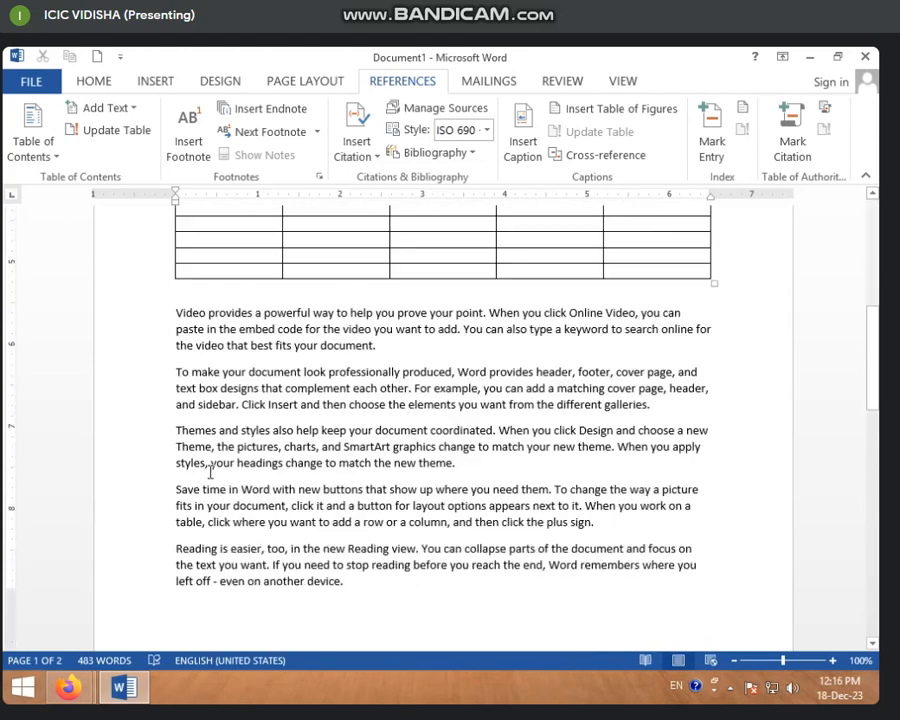
{"action": "scroll", "coordinate": [210, 473], "scroll_direction": "up", "scroll_amount": 6}
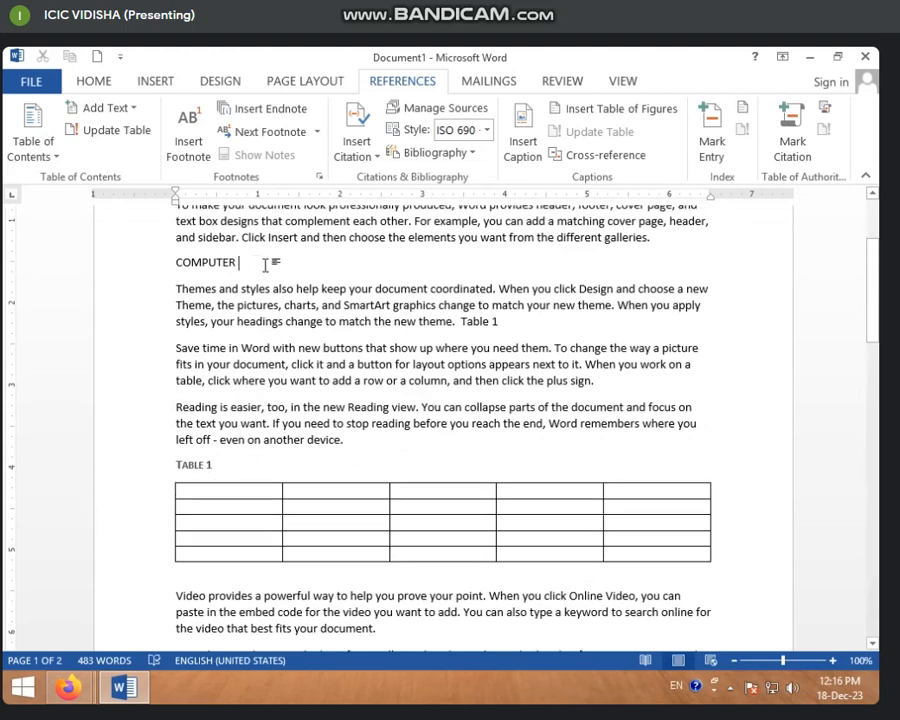
{"action": "scroll", "coordinate": [331, 466], "scroll_direction": "down", "scroll_amount": 4}
{"action": "scroll", "coordinate": [335, 492], "scroll_direction": "down", "scroll_amount": 6}
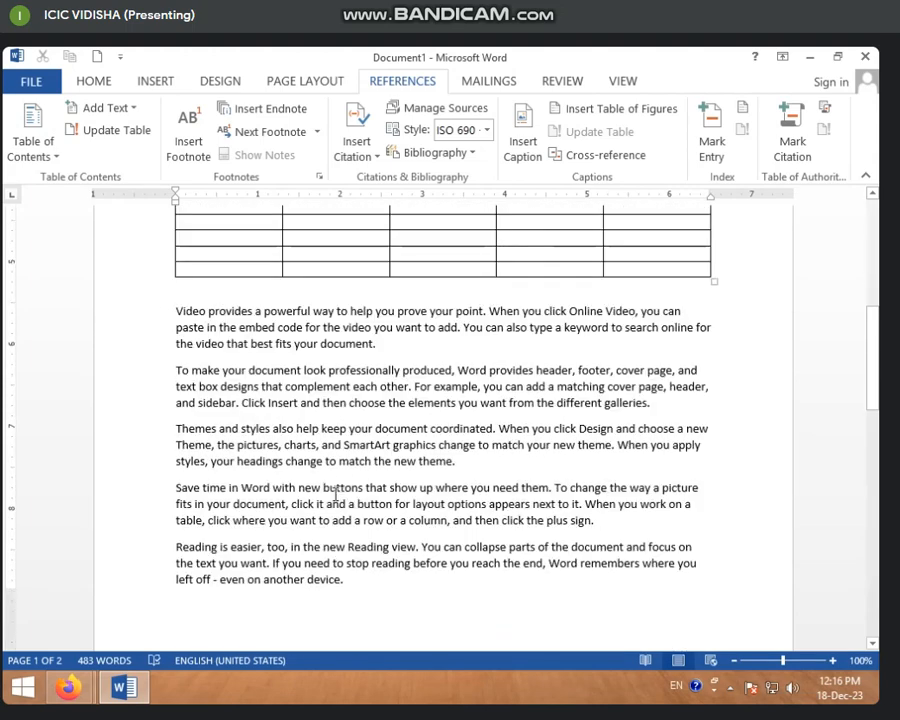
{"action": "scroll", "coordinate": [333, 496], "scroll_direction": "up", "scroll_amount": 2}
{"action": "scroll", "coordinate": [331, 500], "scroll_direction": "up", "scroll_amount": 3}
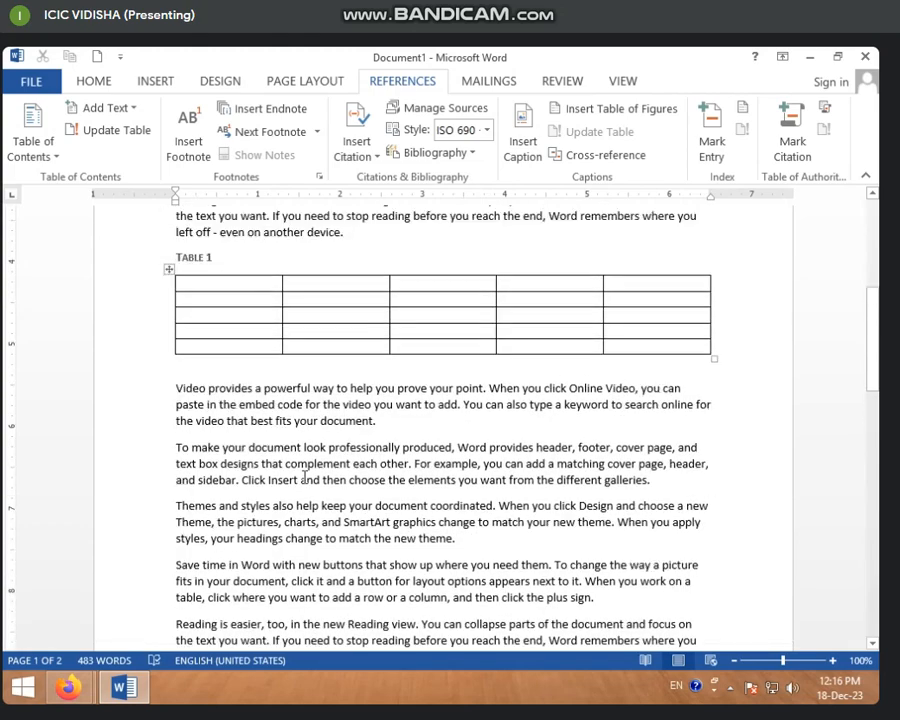
{"action": "left_click", "coordinate": [464, 539]}
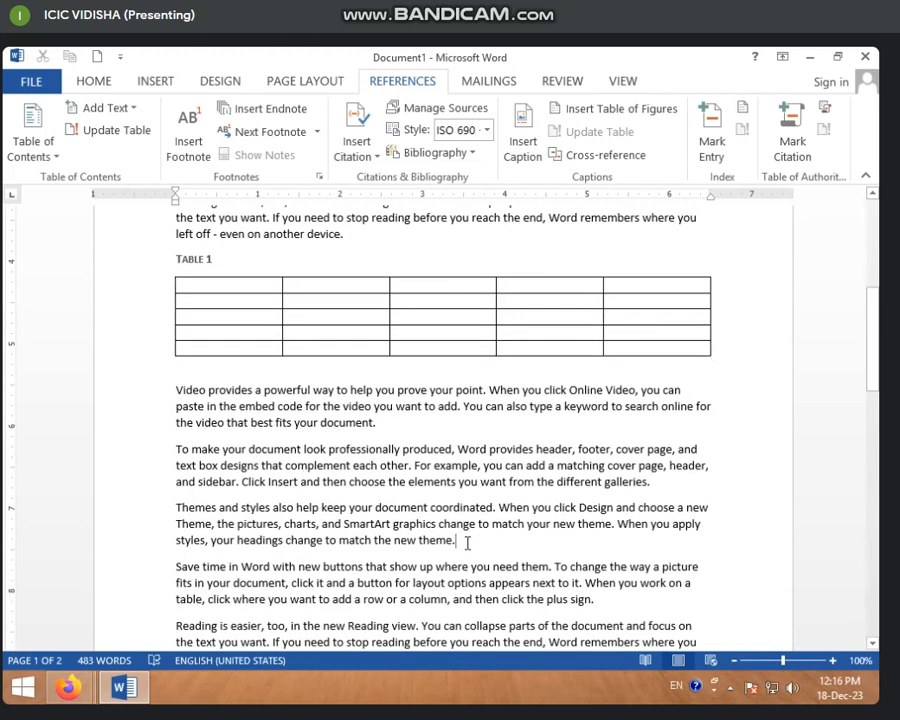
{"action": "left_click_drag", "start_coordinate": [466, 541], "coordinate": [240, 540]}
{"action": "left_click", "coordinate": [514, 524]}
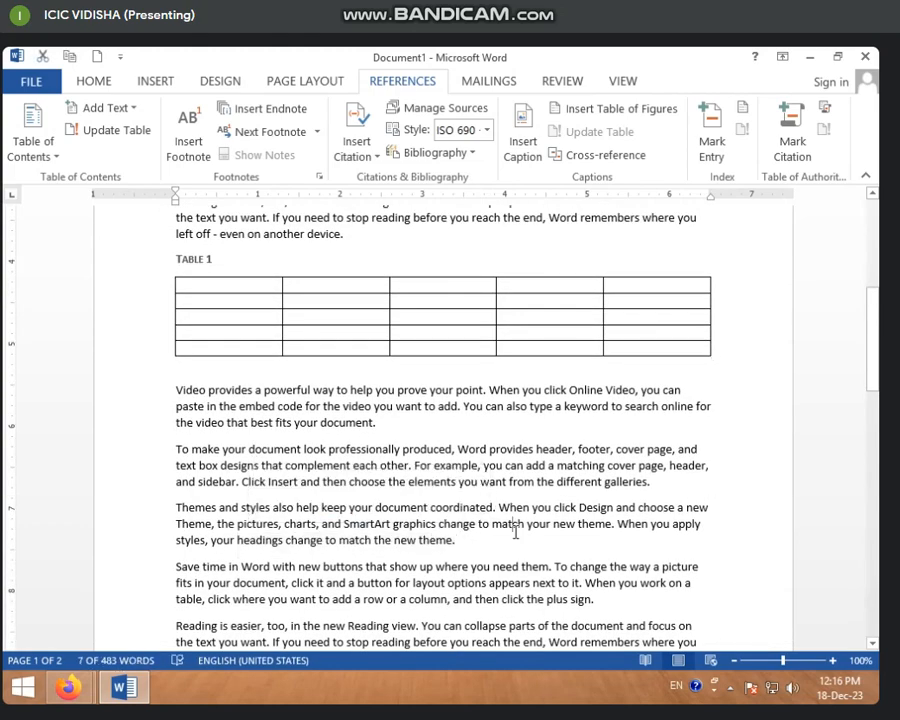
{"action": "left_click_drag", "start_coordinate": [176, 506], "coordinate": [479, 543]}
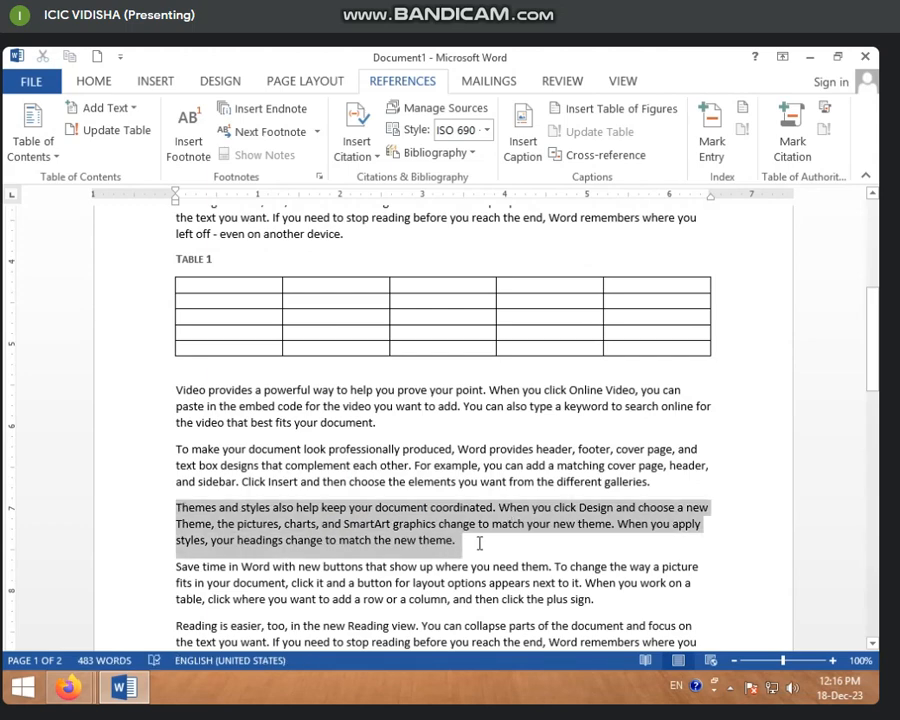
{"action": "left_click", "coordinate": [534, 158]}
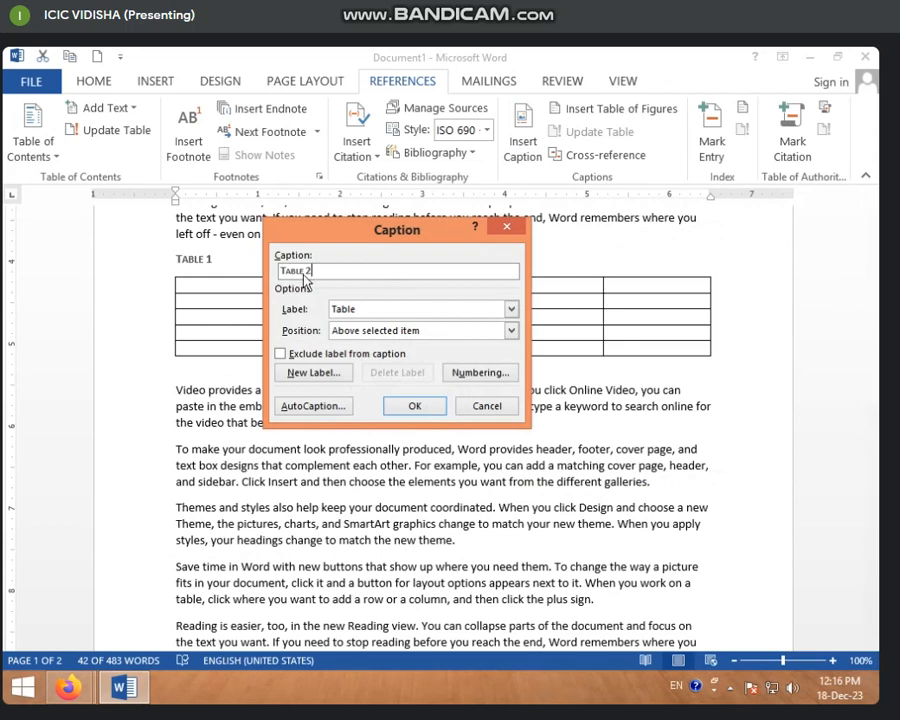
{"action": "left_click", "coordinate": [506, 226]}
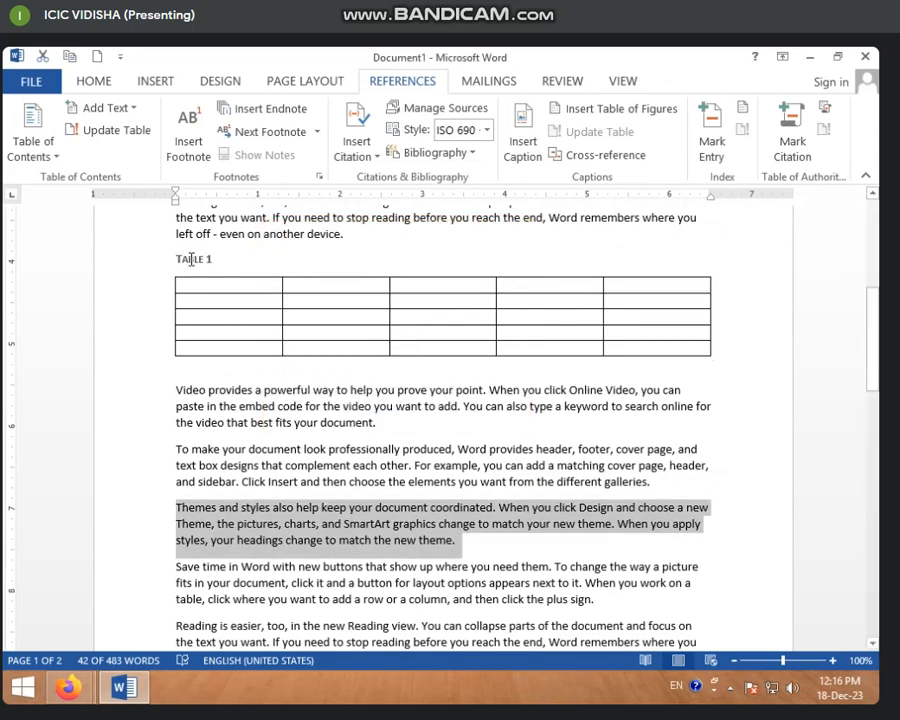
Step: Insert a table with 5 columns and 5 rows on a new line after the third new sample paragraph
{"action": "left_click", "coordinate": [475, 542]}
{"action": "key", "text": "Return"}
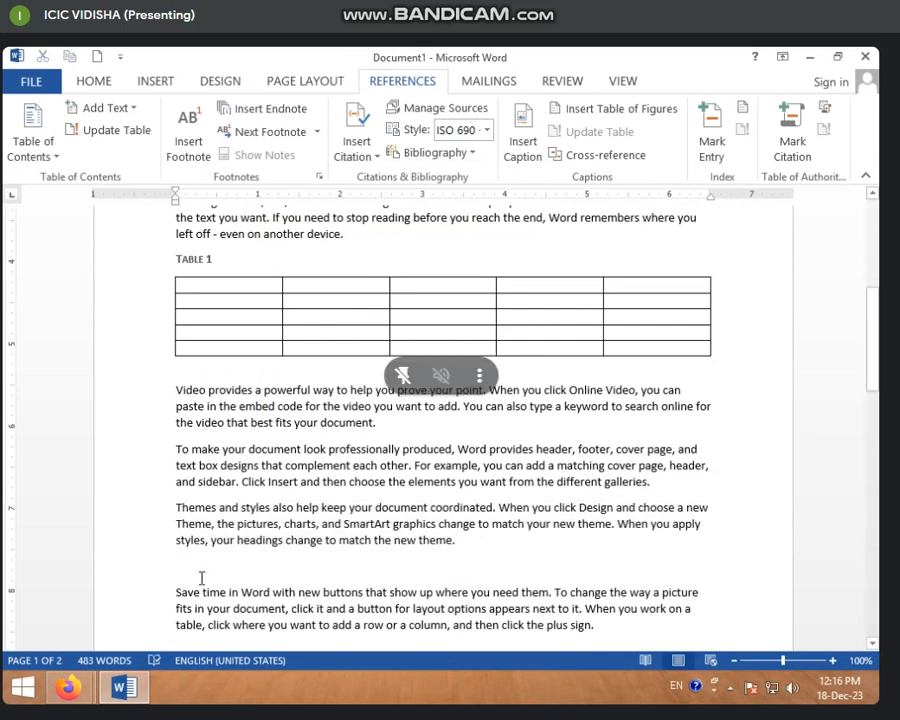
{"action": "left_click", "coordinate": [155, 82]}
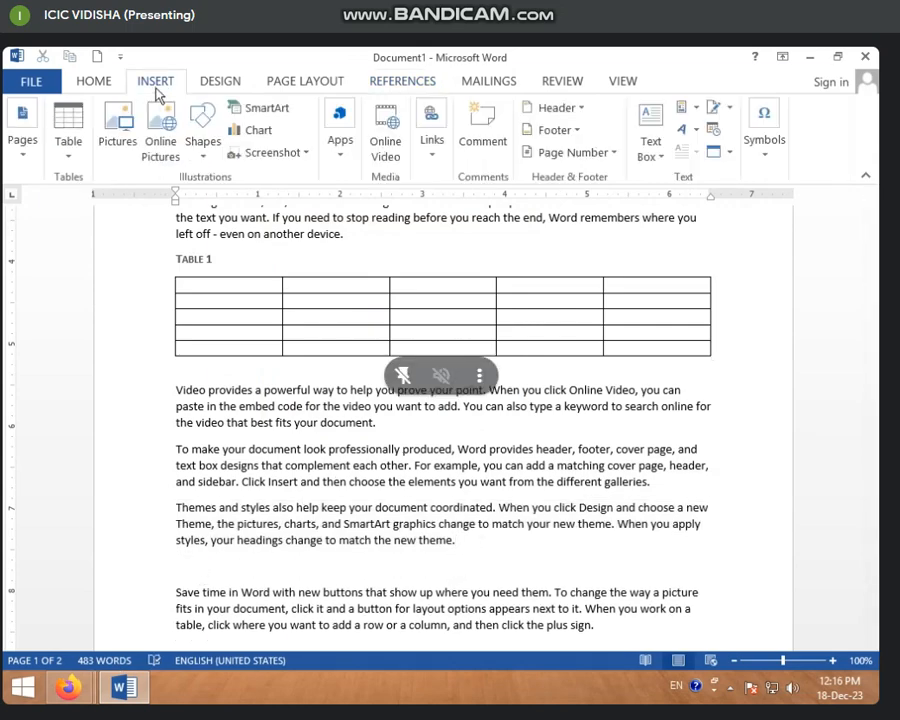
{"action": "left_click", "coordinate": [68, 150]}
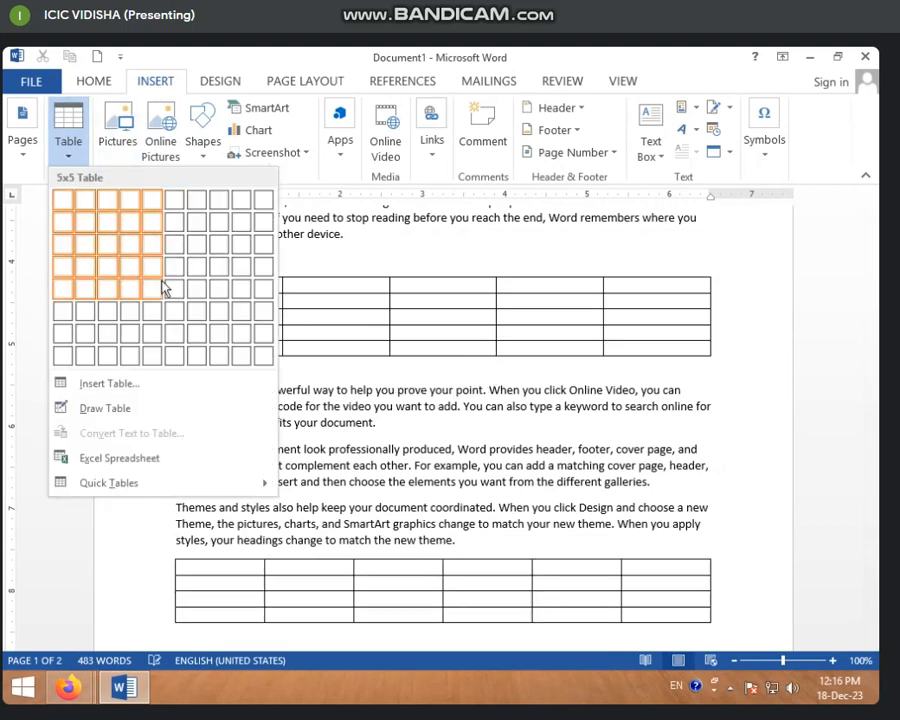
{"action": "left_click", "coordinate": [163, 288]}
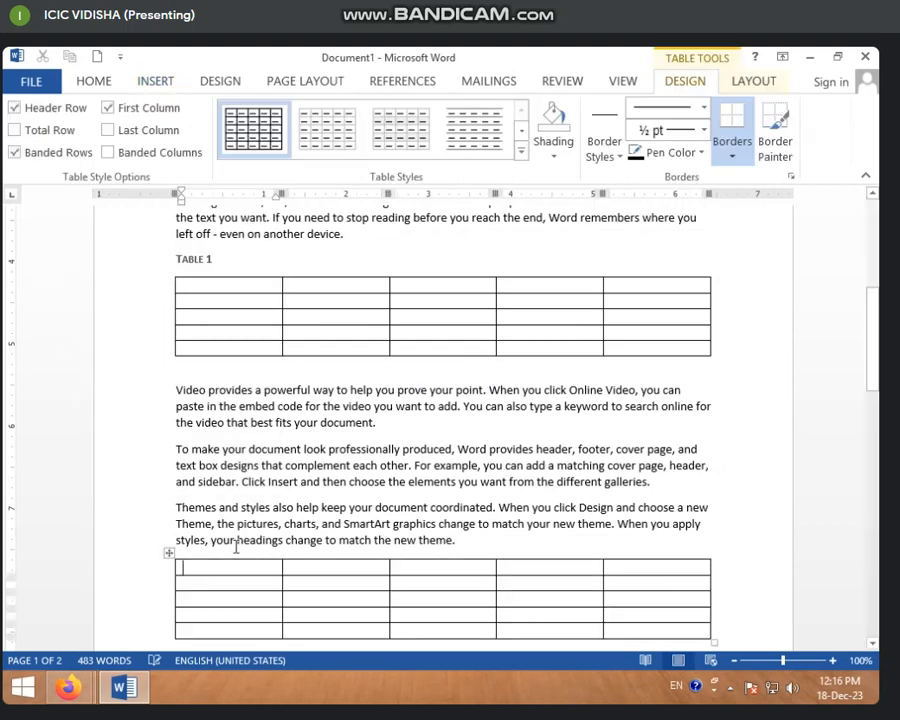
Step: Select the whole new table and insert the caption "Table 2" above it
{"action": "left_click", "coordinate": [169, 551]}
{"action": "right_click", "coordinate": [170, 556]}
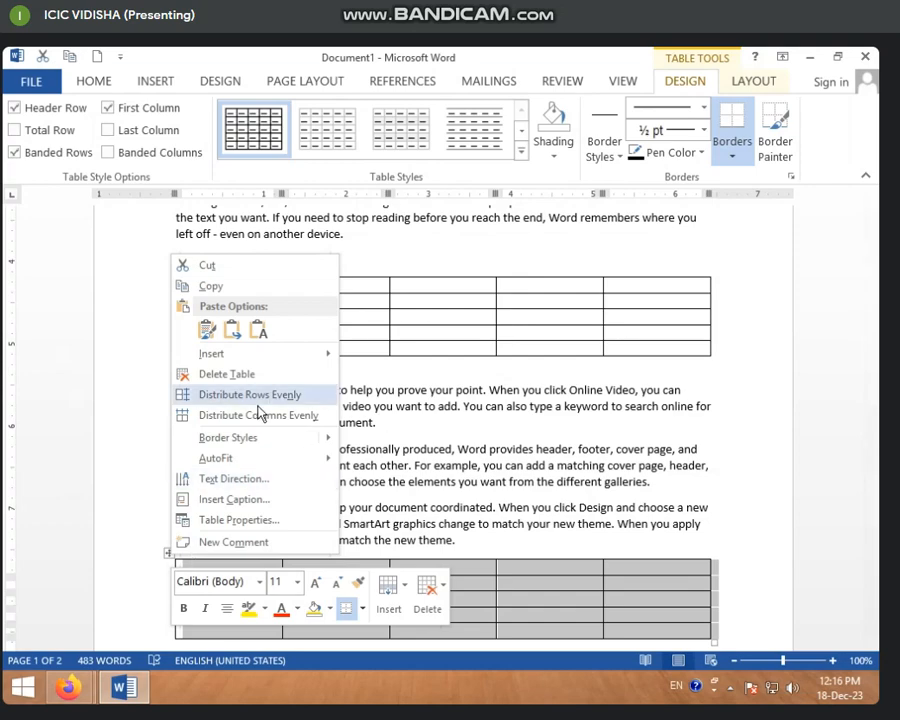
{"action": "left_click", "coordinate": [210, 507]}
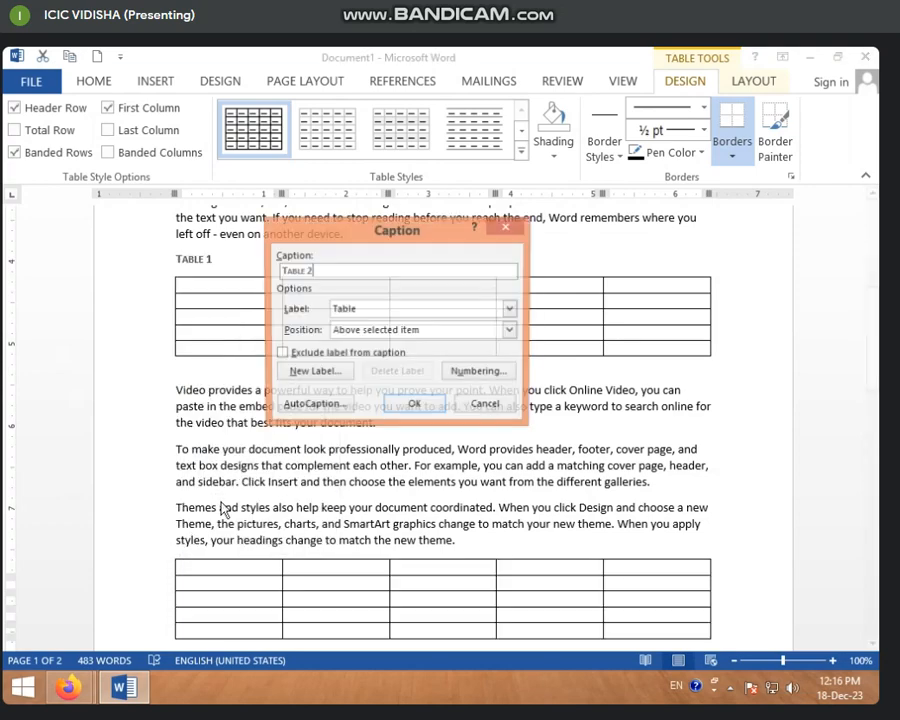
{"action": "left_click", "coordinate": [405, 412]}
Step: Insert a hyperlinked cross-reference to the entire Table 2 caption after the word COMPUTER
{"action": "scroll", "coordinate": [291, 535], "scroll_direction": "up", "scroll_amount": 3}
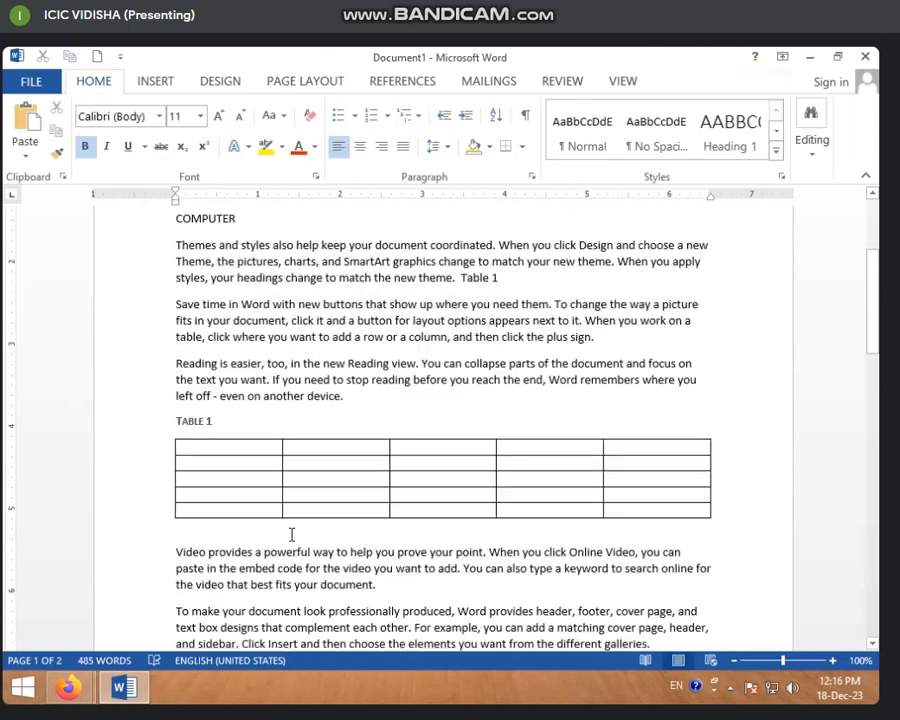
{"action": "scroll", "coordinate": [291, 535], "scroll_direction": "up", "scroll_amount": 3}
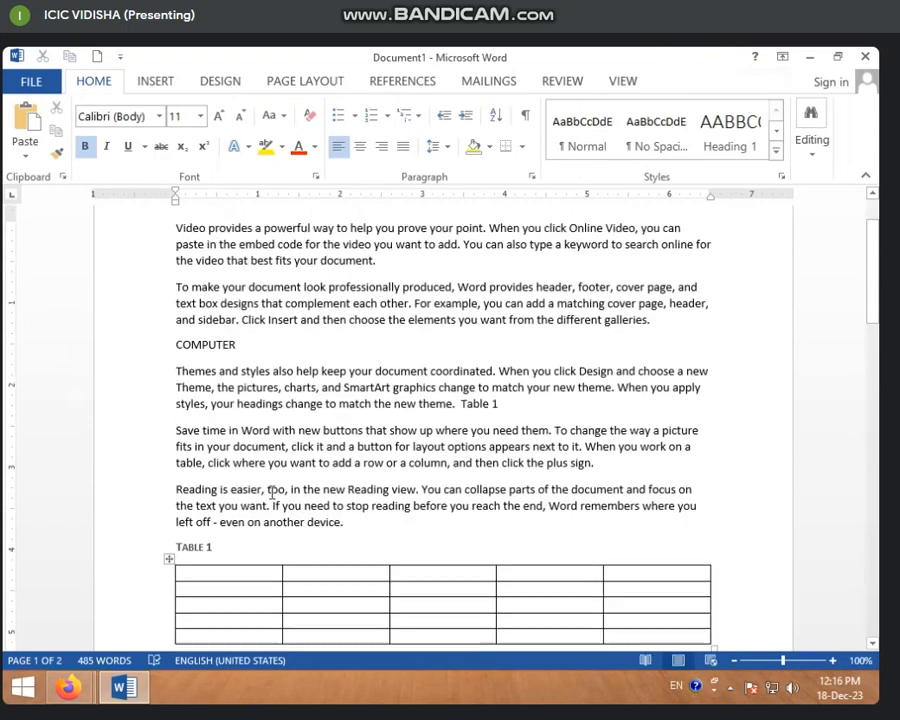
{"action": "left_click", "coordinate": [259, 350]}
{"action": "scroll", "coordinate": [370, 605], "scroll_direction": "down", "scroll_amount": 5}
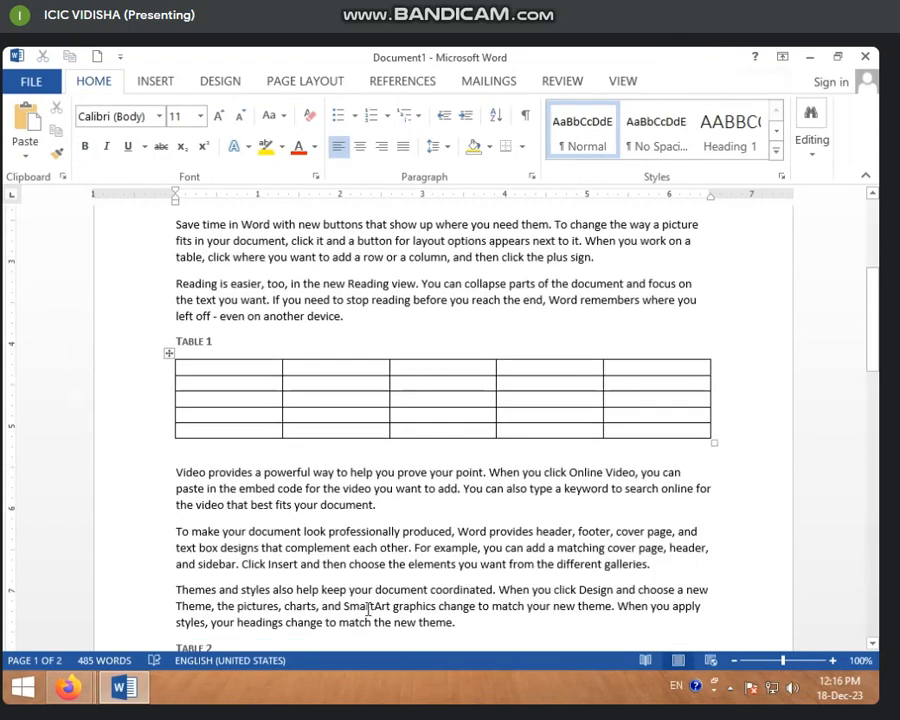
{"action": "scroll", "coordinate": [313, 462], "scroll_direction": "up", "scroll_amount": 4}
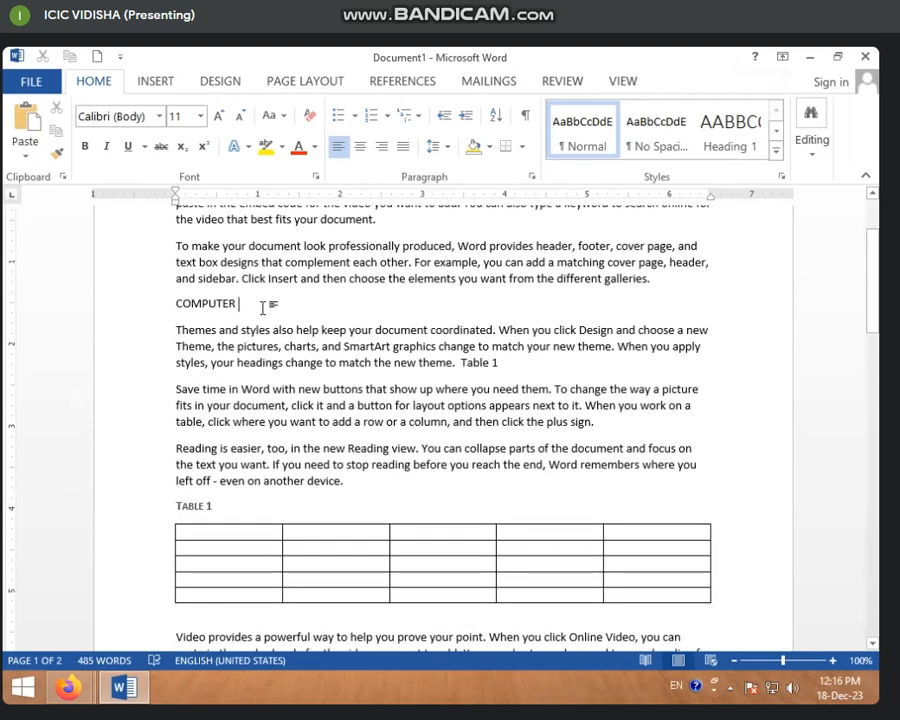
{"action": "scroll", "coordinate": [321, 588], "scroll_direction": "down", "scroll_amount": 5}
{"action": "scroll", "coordinate": [314, 592], "scroll_direction": "down", "scroll_amount": 3}
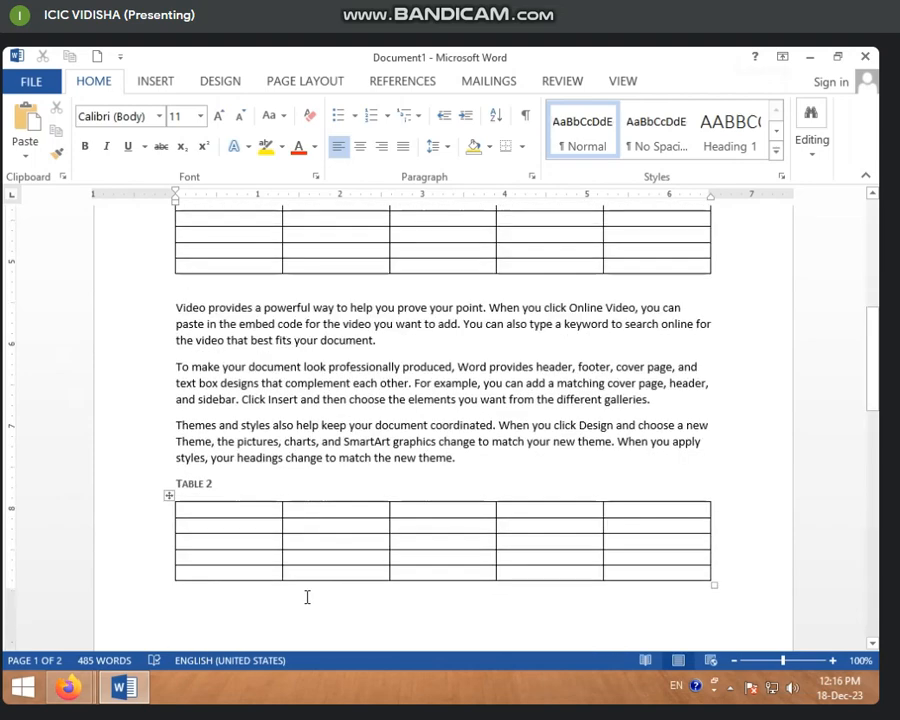
{"action": "scroll", "coordinate": [307, 597], "scroll_direction": "up", "scroll_amount": 6}
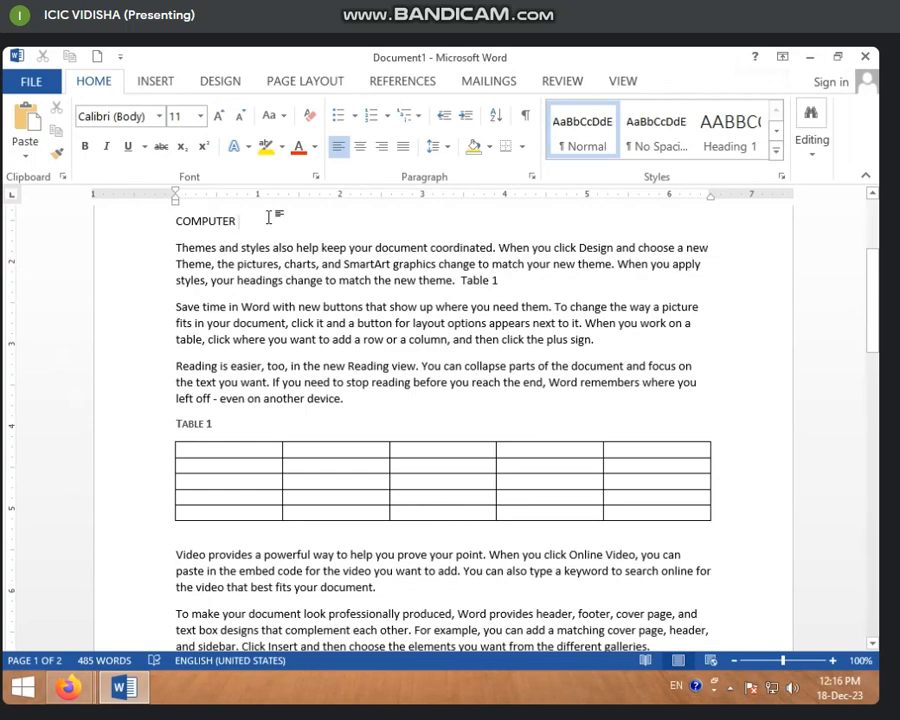
{"action": "left_click", "coordinate": [416, 83]}
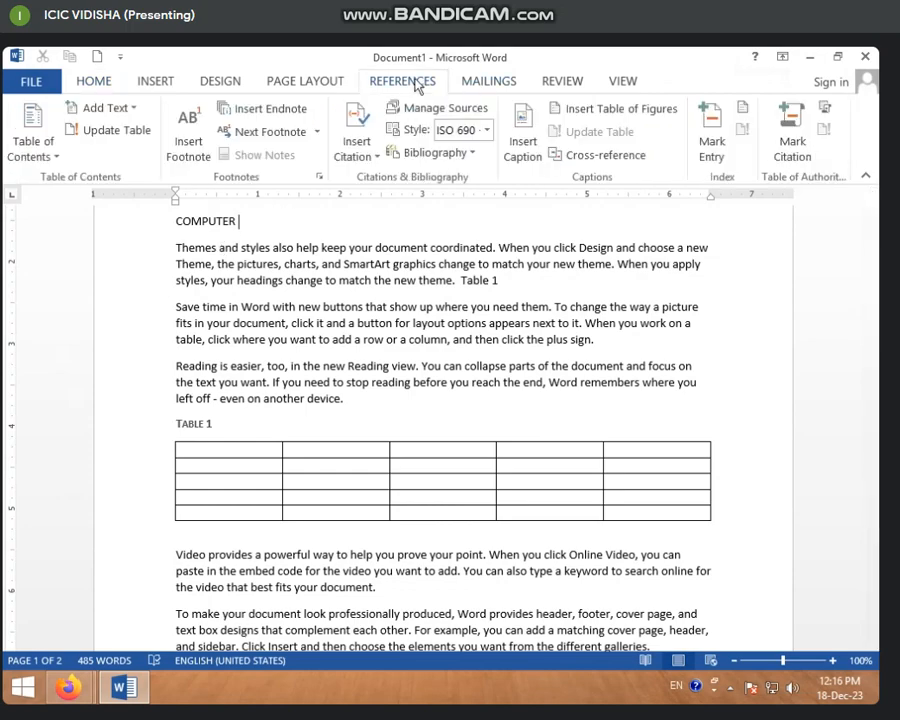
{"action": "left_click", "coordinate": [600, 158]}
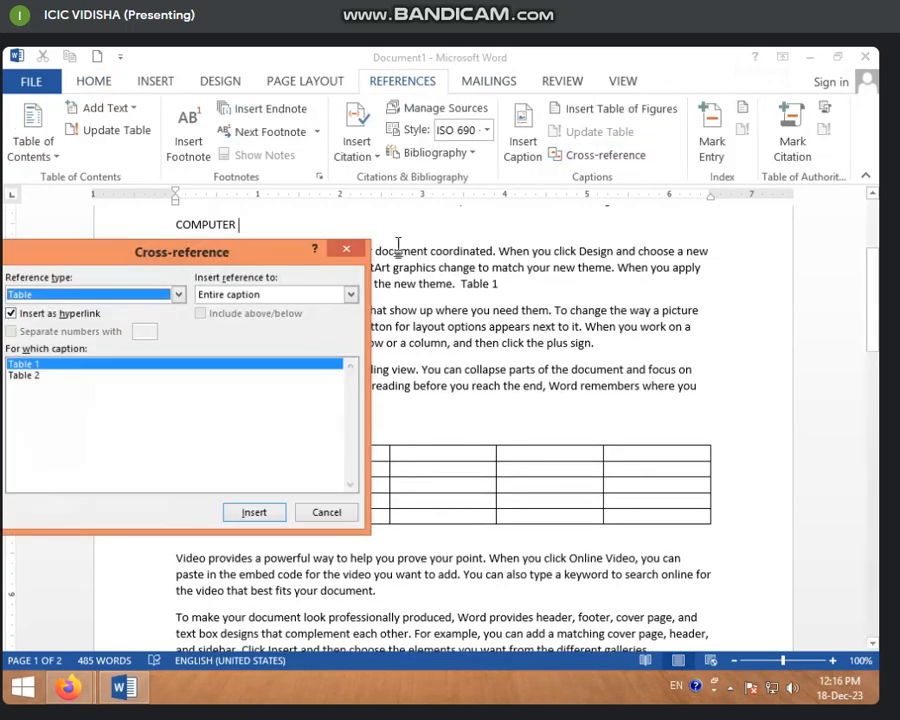
{"action": "left_click_drag", "start_coordinate": [225, 253], "coordinate": [717, 210]}
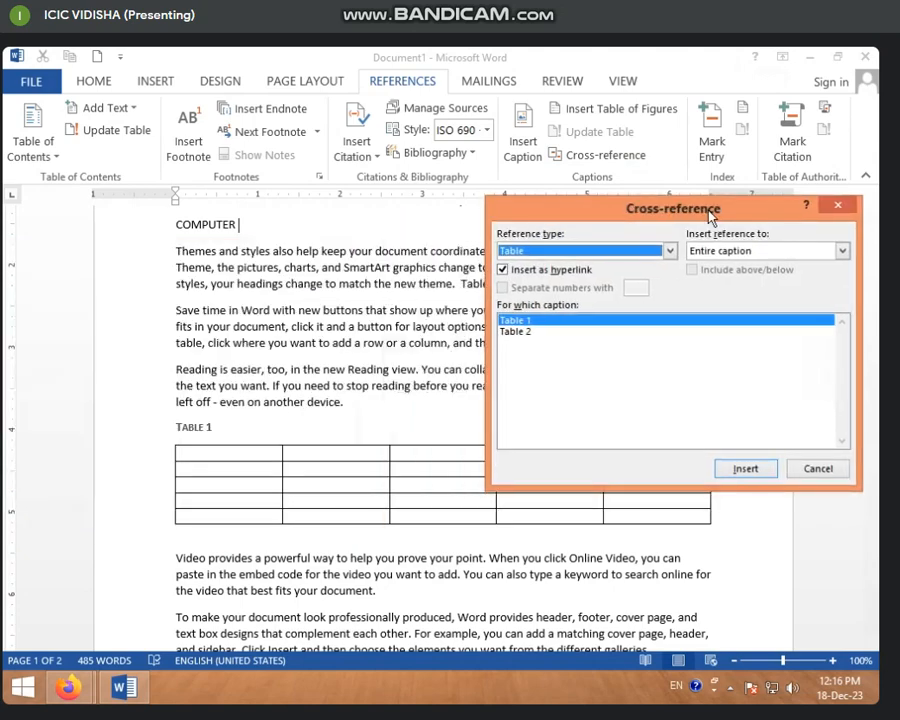
{"action": "left_click", "coordinate": [522, 336]}
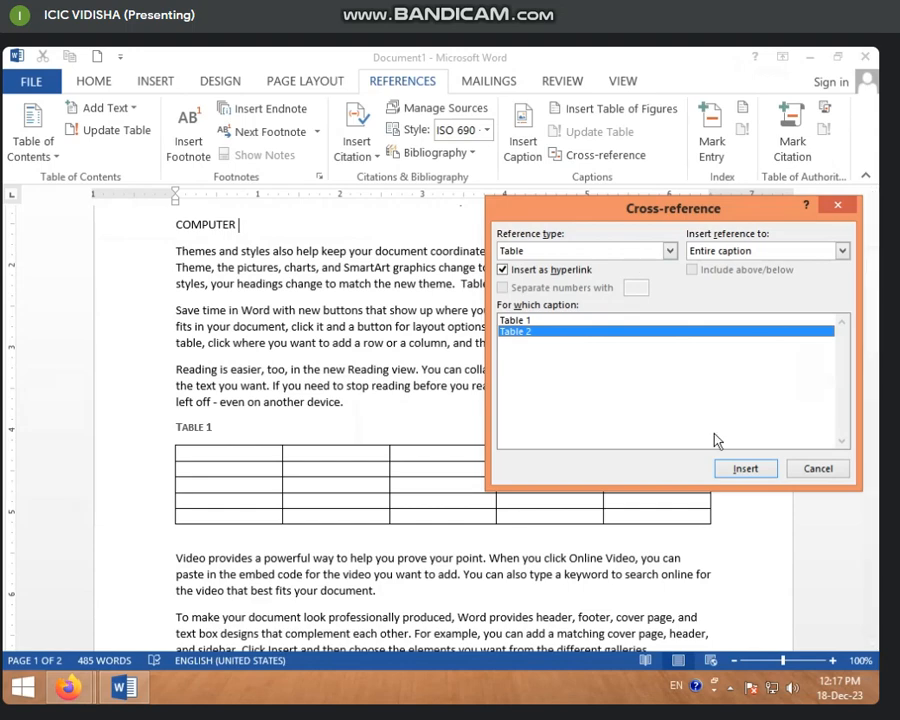
{"action": "left_click", "coordinate": [730, 468]}
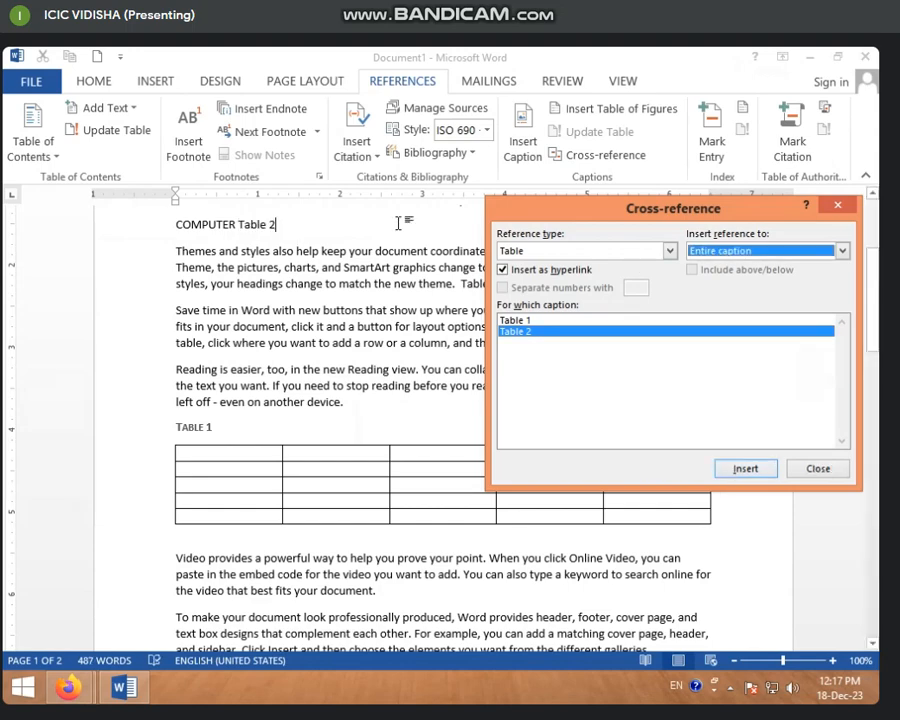
{"action": "left_click", "coordinate": [840, 205]}
Step: Follow the Table 2 cross-reference on the COMPUTER line to its caption
{"action": "scroll", "coordinate": [527, 296], "scroll_direction": "up", "scroll_amount": 3}
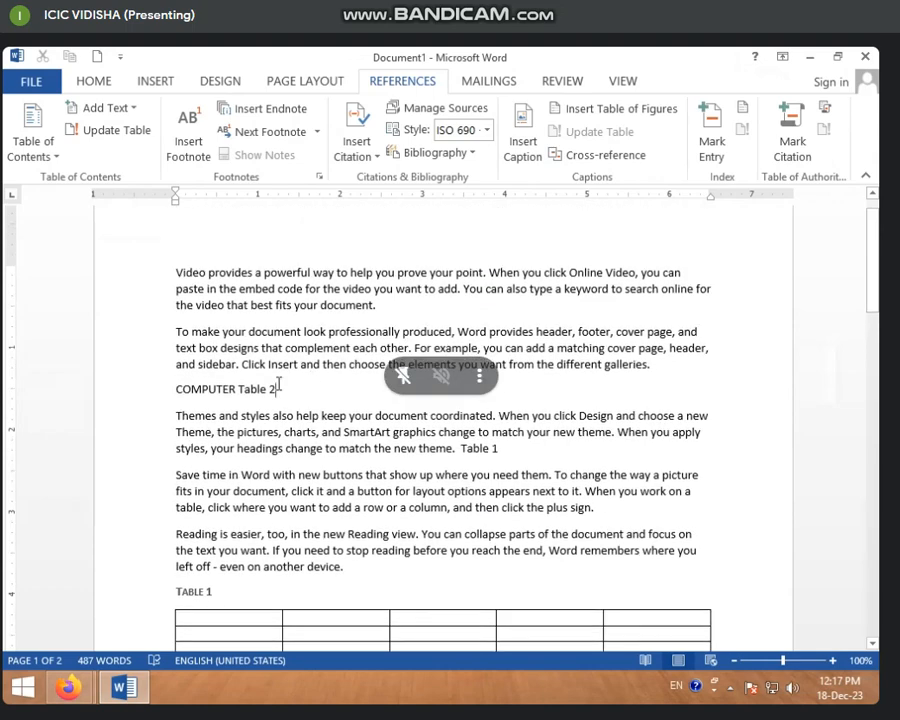
{"action": "left_click", "coordinate": [240, 390]}
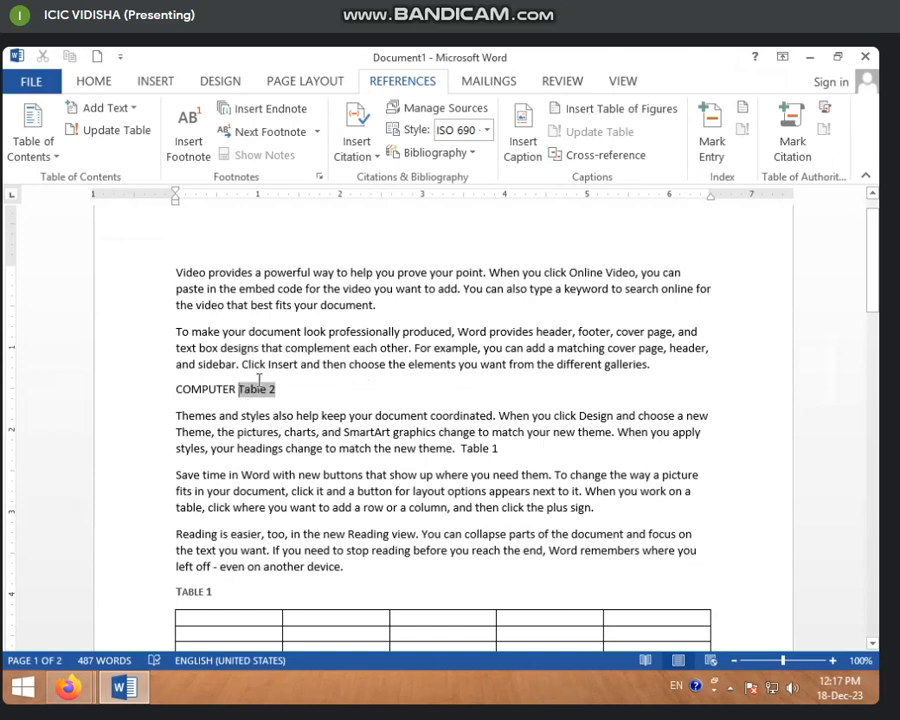
{"action": "left_click", "coordinate": [256, 389], "text": "ctrl"}
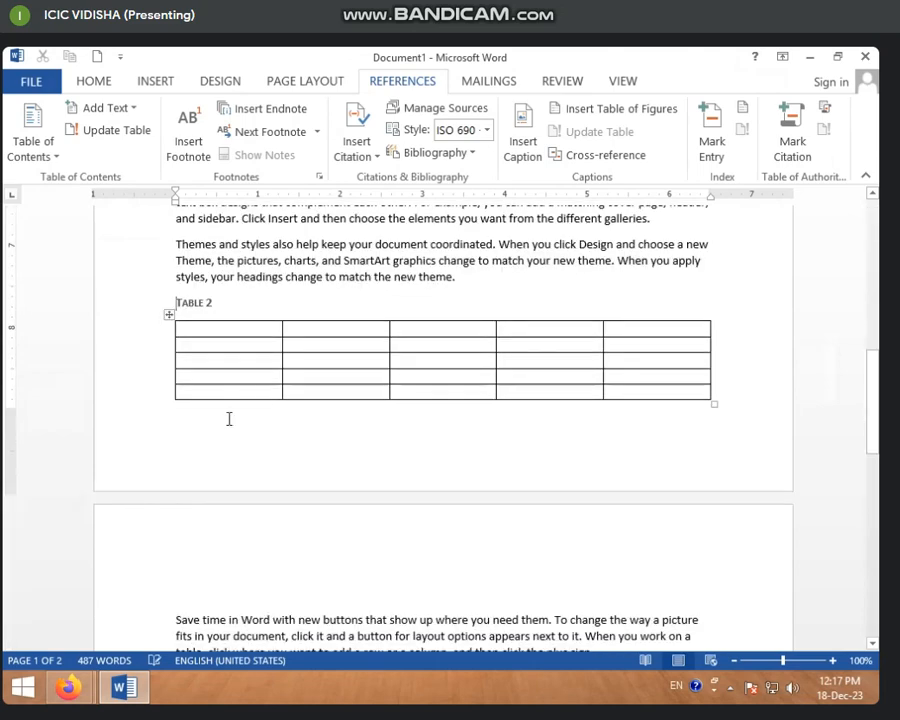